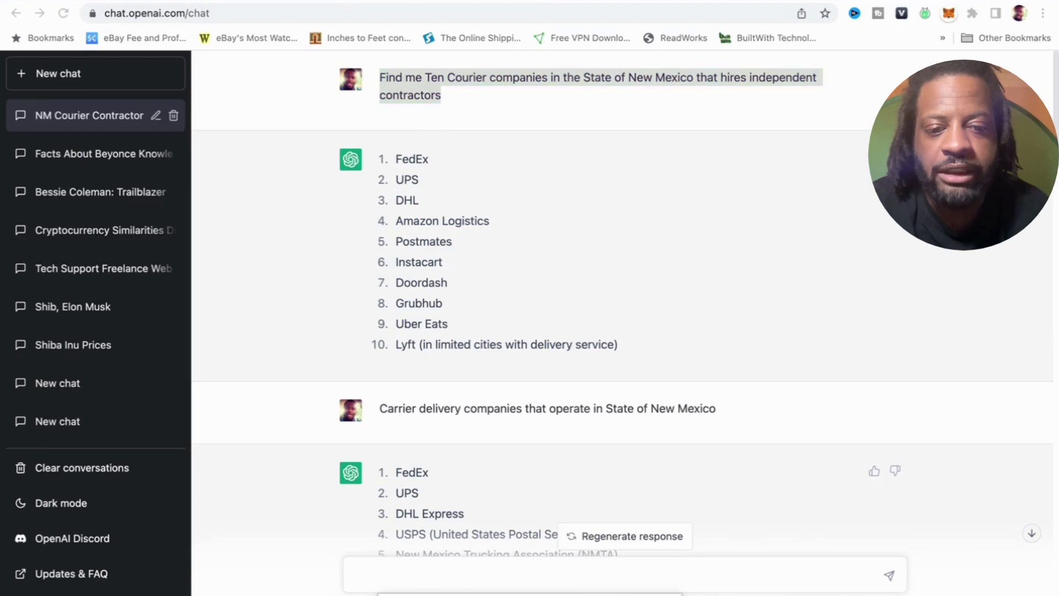
Step: Examine the answer to the prompt about New Mexico courier companies that hire independent contractors
click(795, 455)
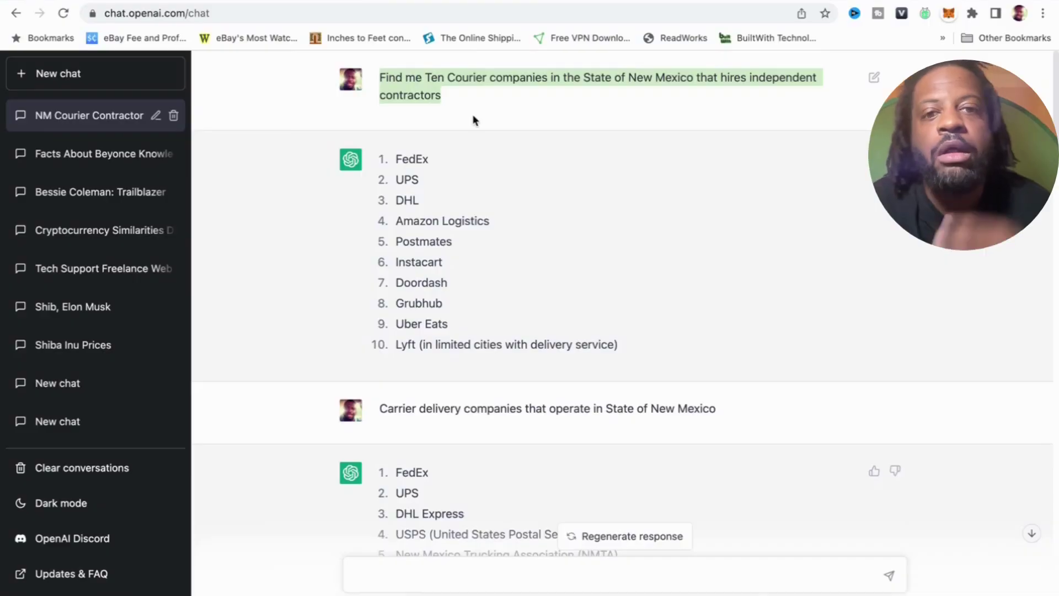
scroll(489, 172, down, 1)
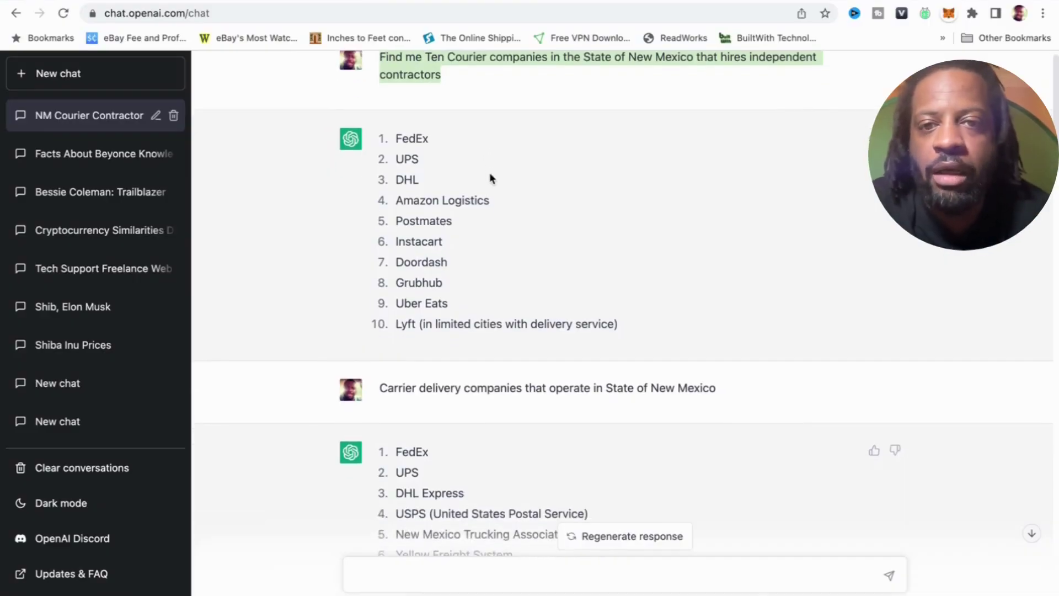
scroll(485, 176, up, 1)
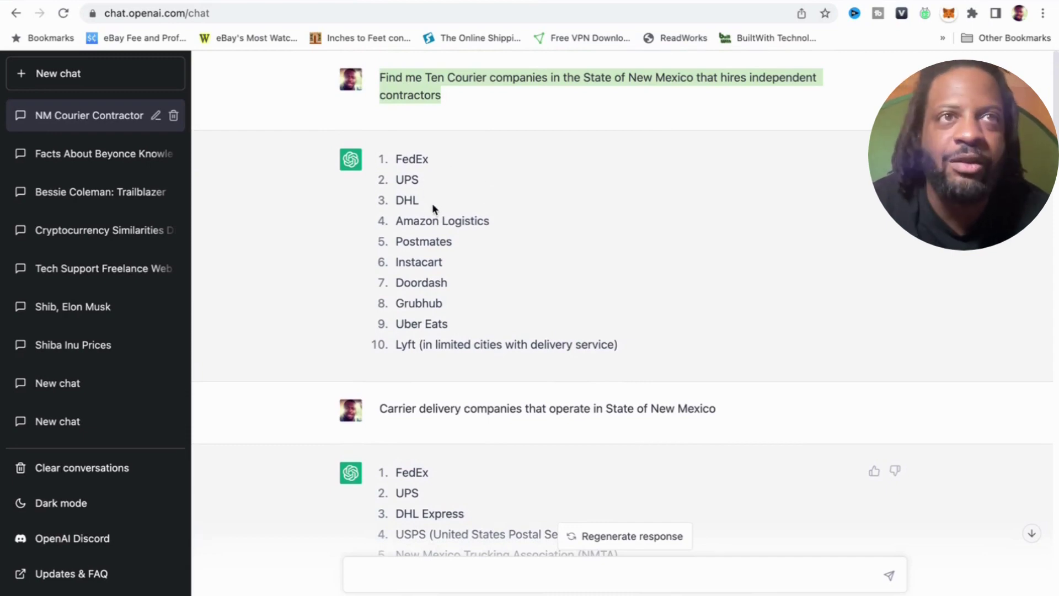
scroll(433, 208, down, 1)
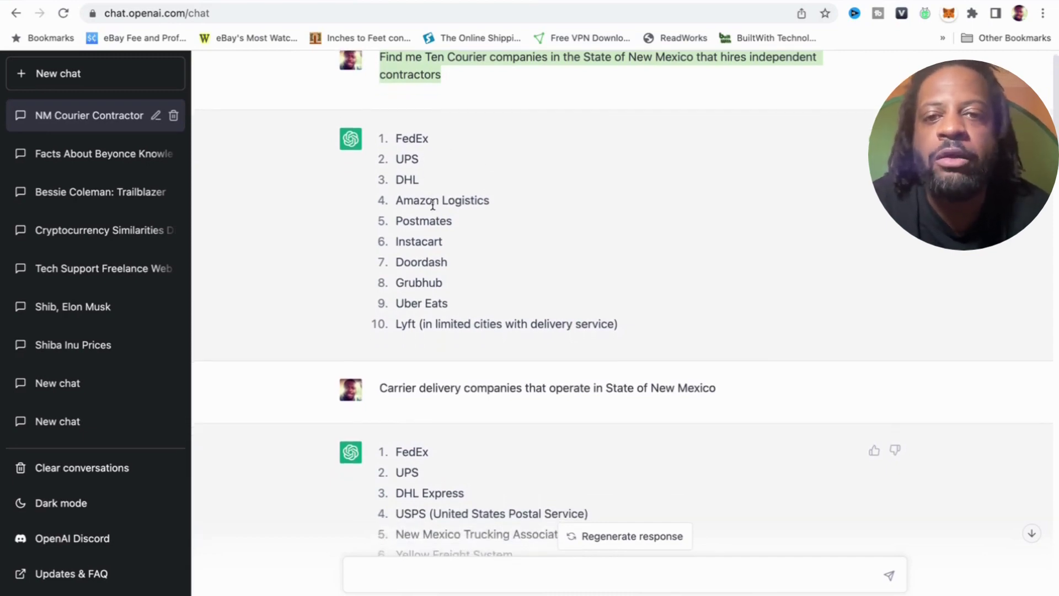
scroll(433, 204, up, 1)
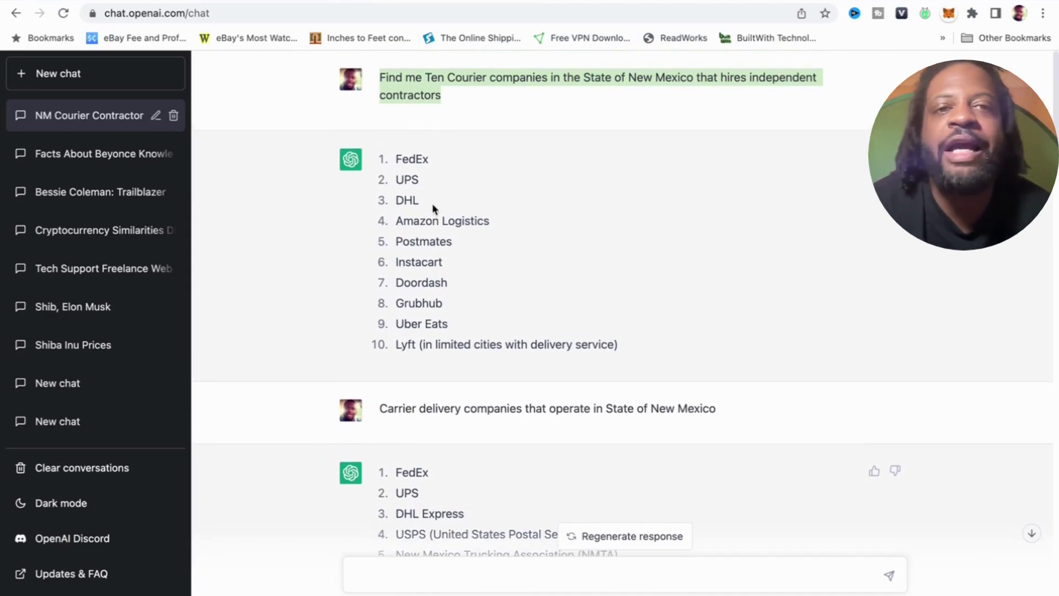
scroll(432, 203, down, 1)
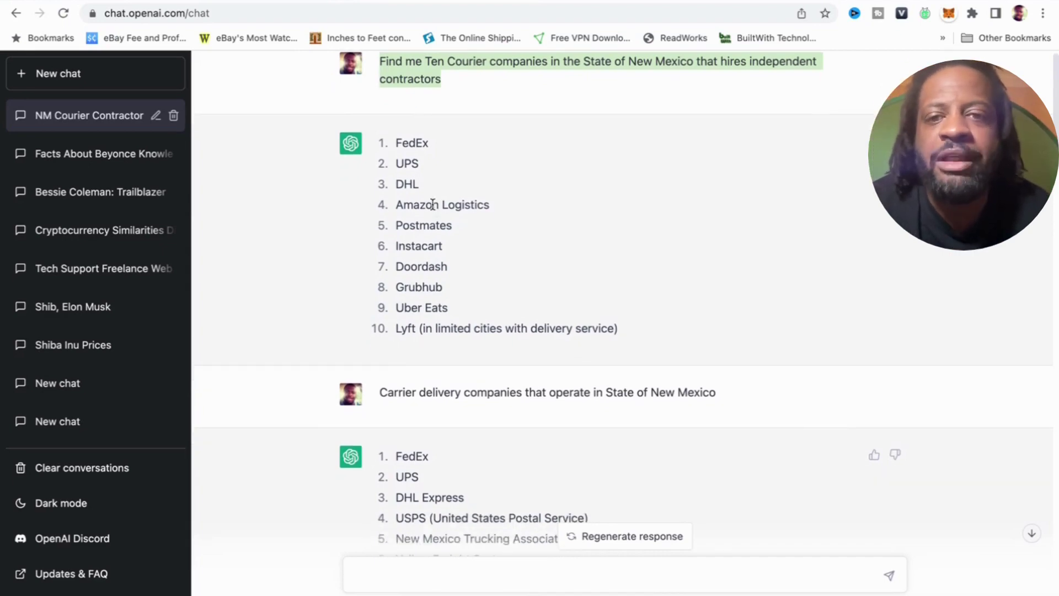
scroll(436, 194, down, 1)
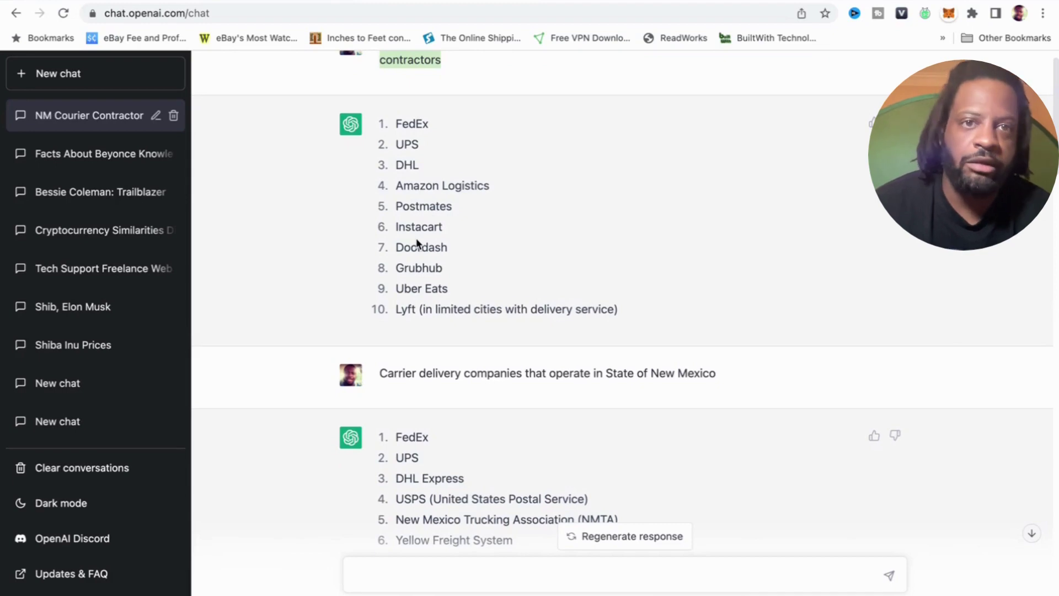
scroll(417, 242, down, 3)
scroll(418, 242, up, 3)
Step: Highlight the prompt "Carrier delivery companies that operate in State of New Mexico" and read through the companies in its answer
scroll(417, 243, down, 2)
scroll(416, 241, down, 1)
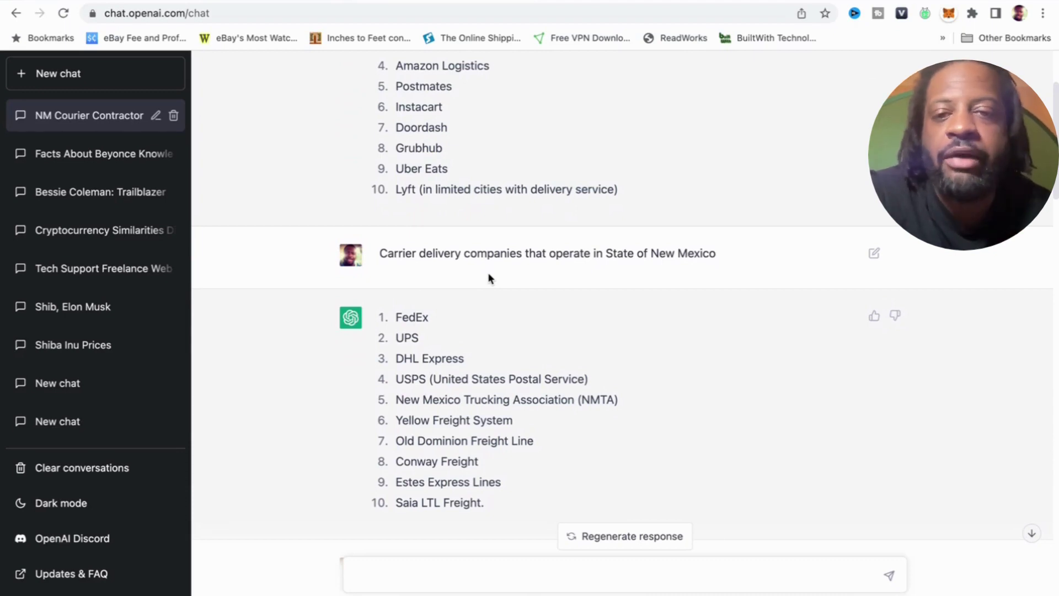
scroll(490, 279, down, 1)
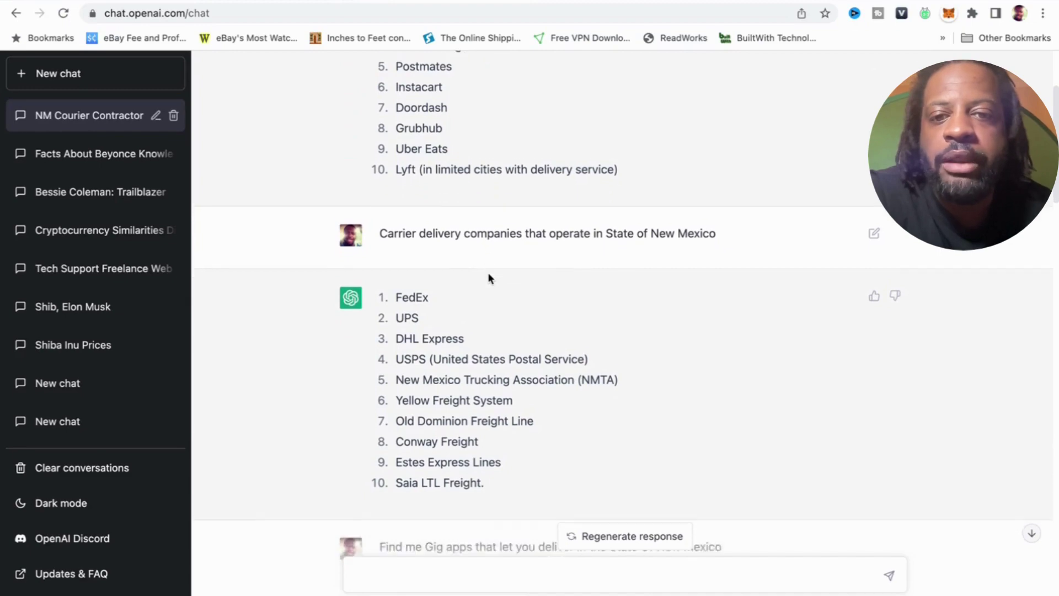
drag(378, 219, 640, 222)
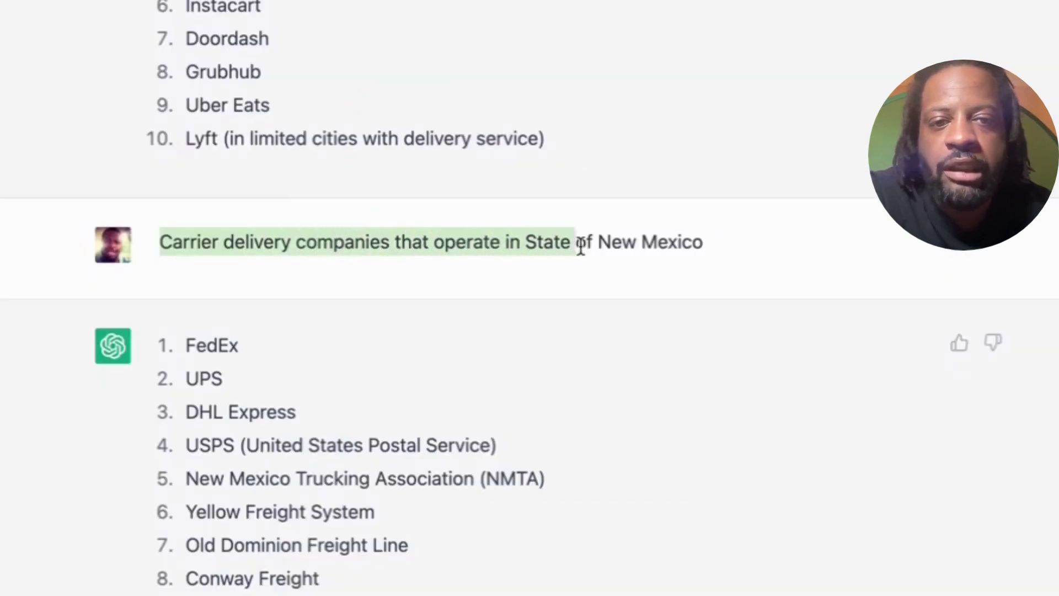
drag(580, 246, 712, 259)
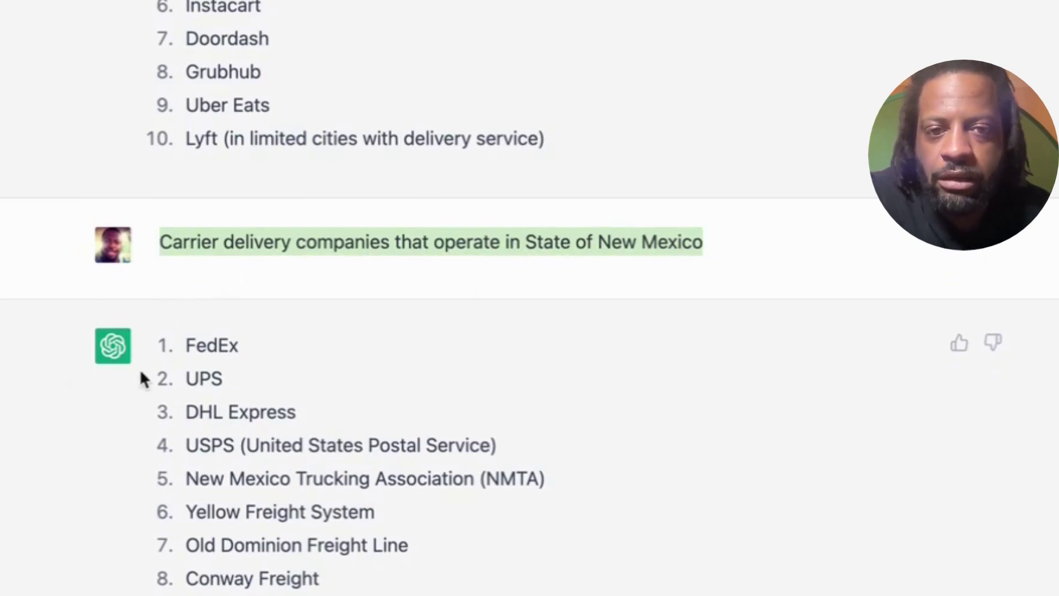
scroll(336, 363, down, 2)
scroll(337, 363, up, 3)
scroll(339, 364, up, 2)
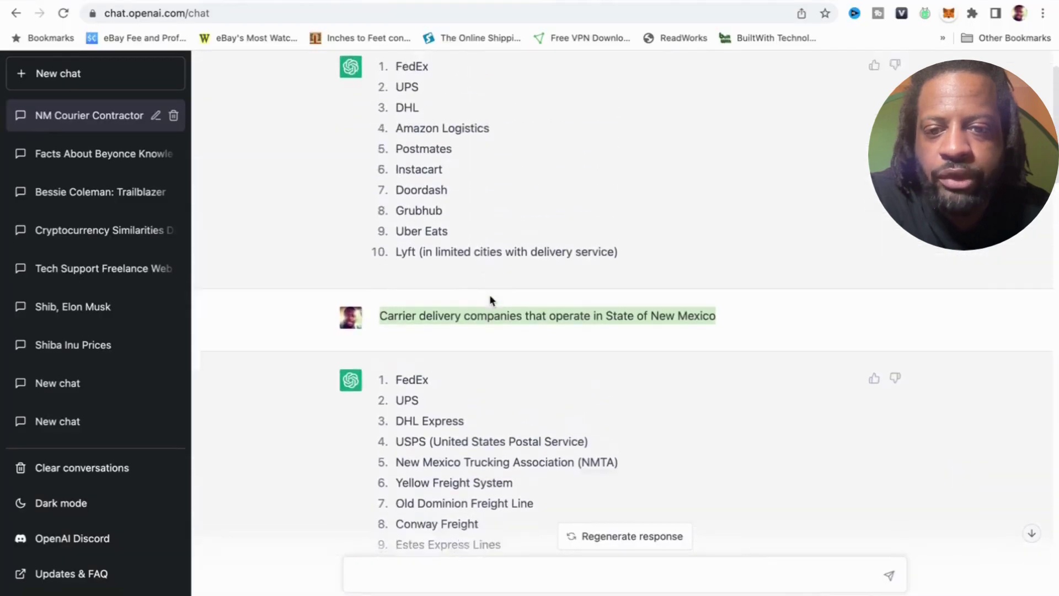
scroll(338, 364, down, 3)
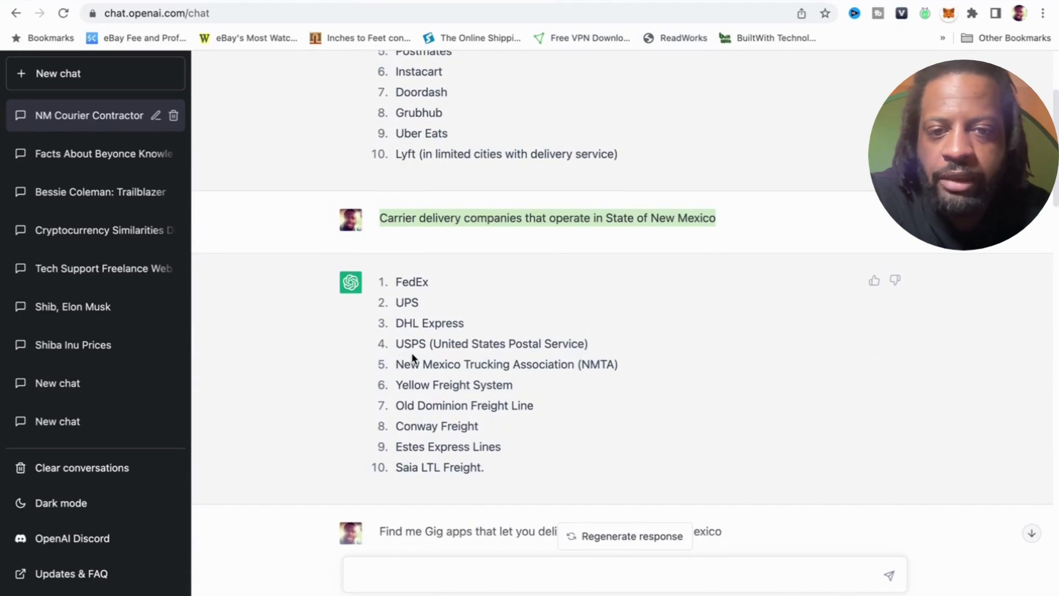
scroll(413, 358, down, 1)
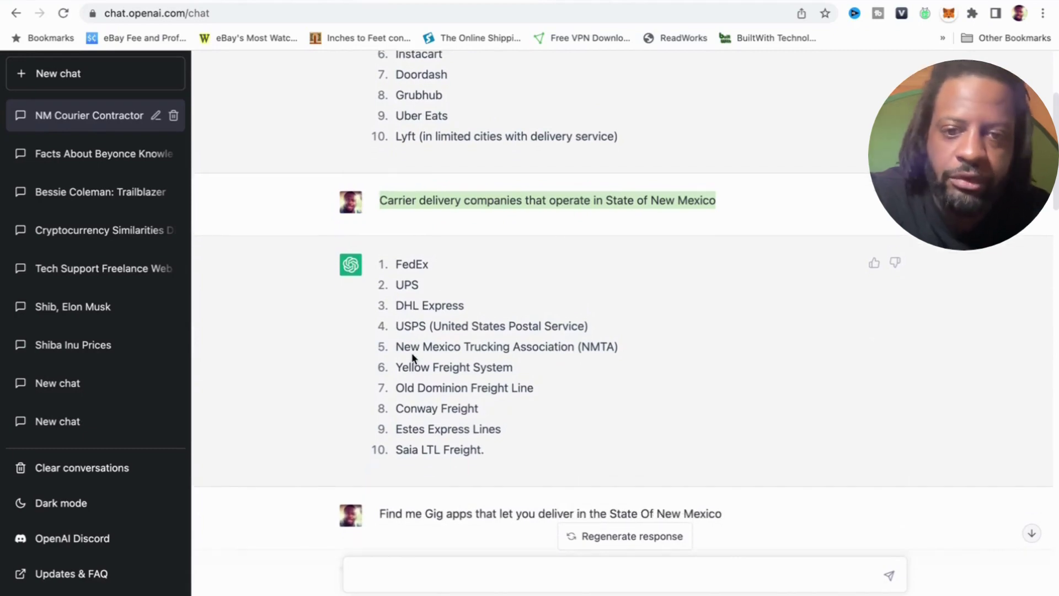
scroll(412, 358, down, 1)
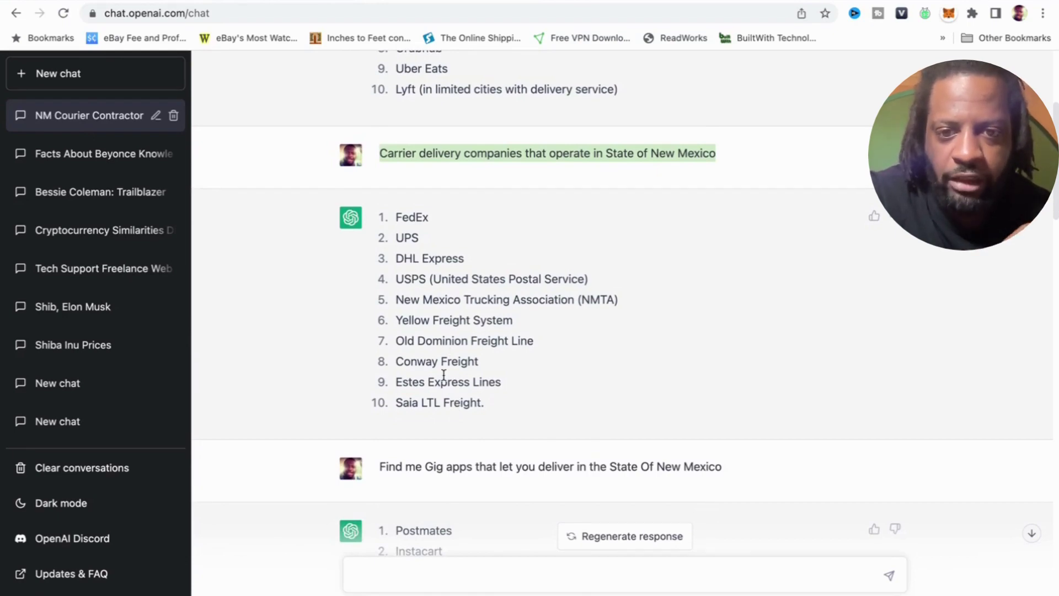
scroll(444, 374, down, 1)
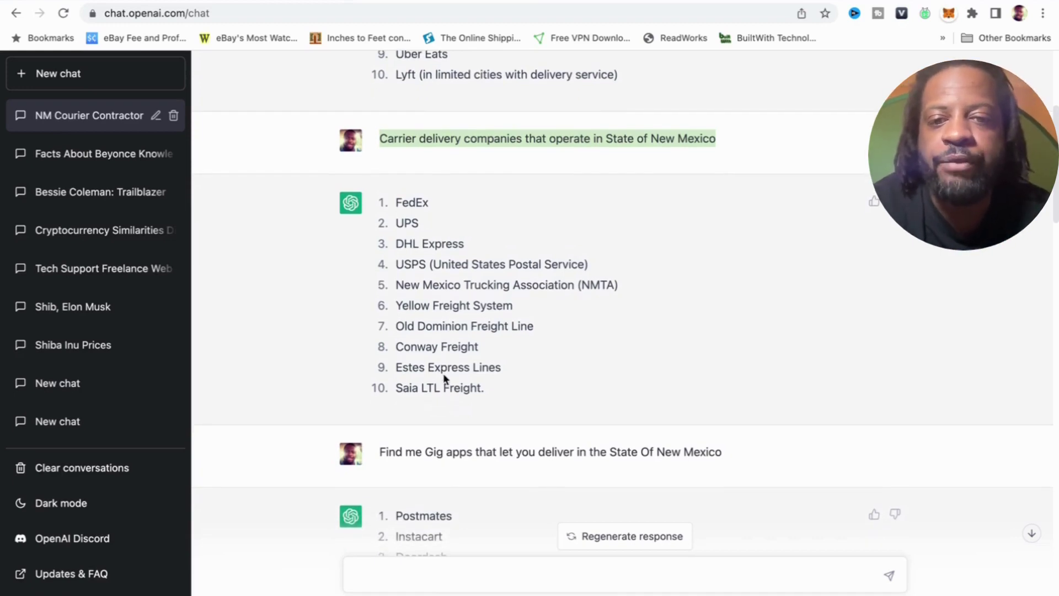
scroll(443, 377, down, 2)
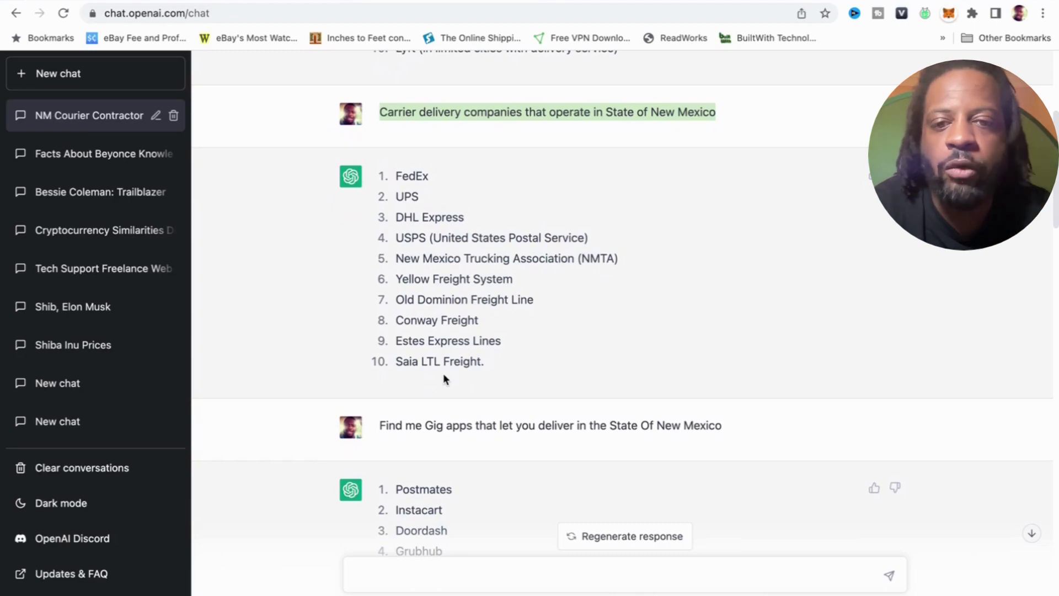
Step: Highlight the prompt "Find me Gig apps that let you deliver in the State Of New Mexico" and read through its answer
scroll(442, 373, down, 3)
scroll(444, 374, down, 2)
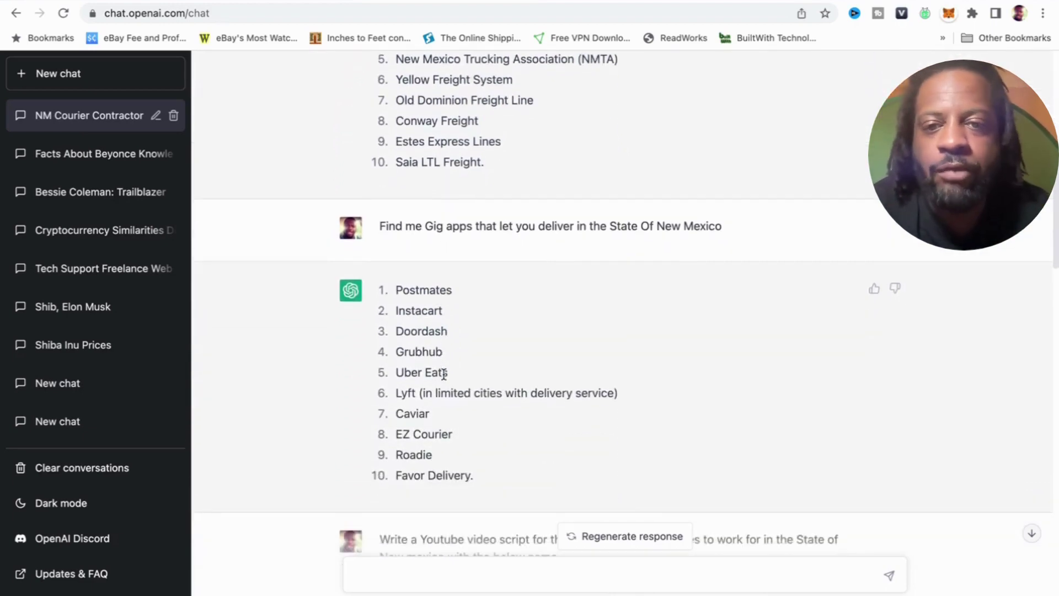
scroll(444, 374, up, 1)
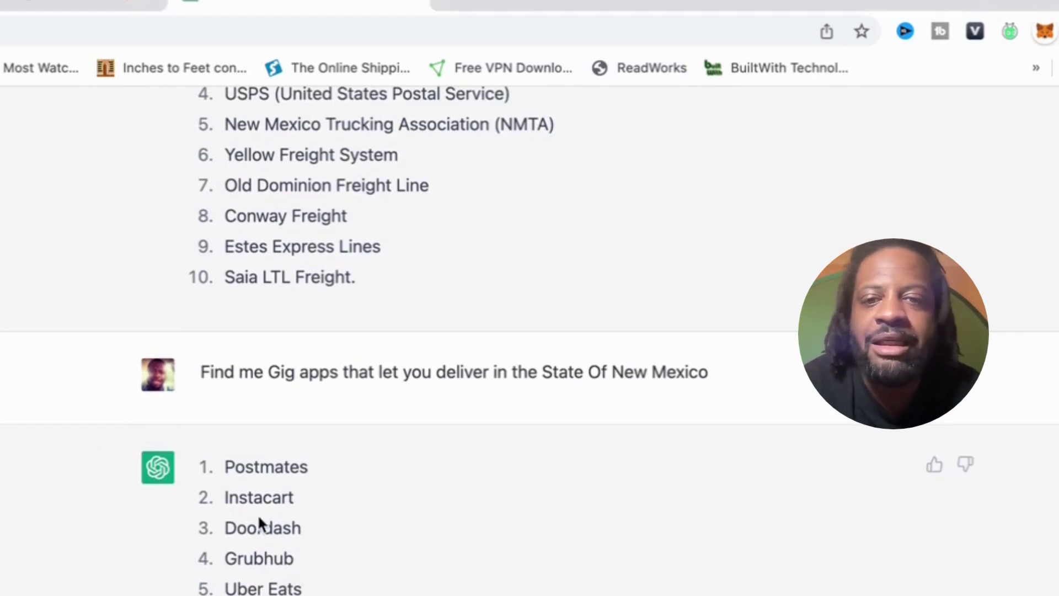
drag(200, 372, 687, 392)
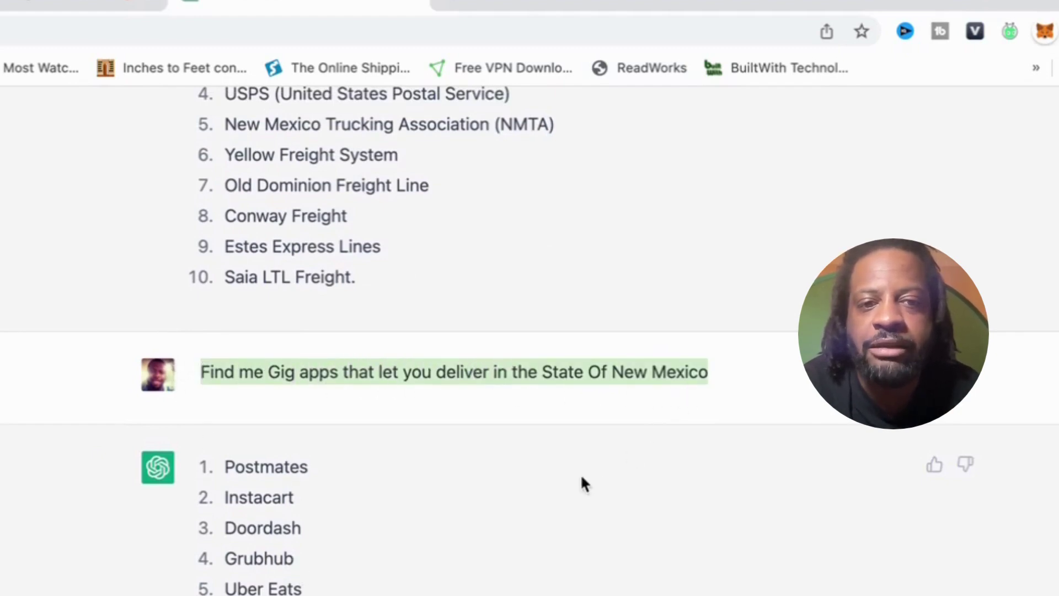
scroll(581, 483, down, 2)
click(317, 472)
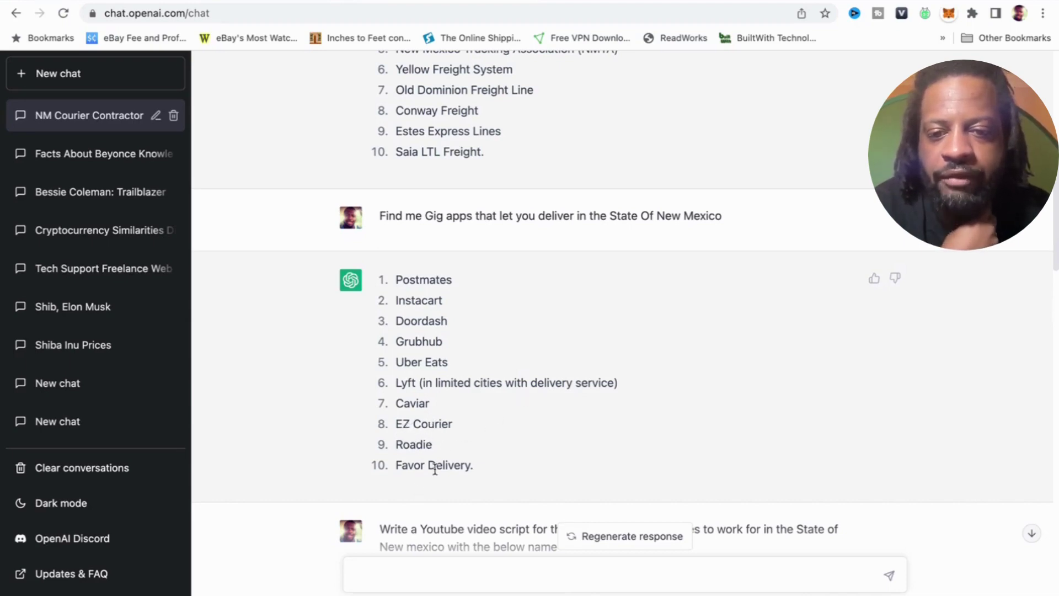
scroll(512, 449, down, 1)
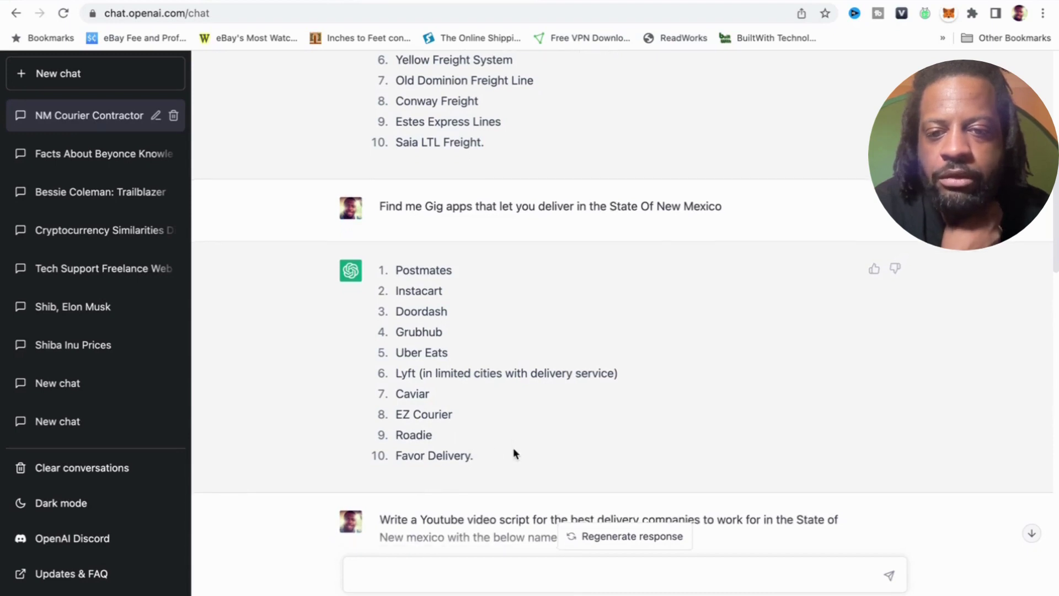
scroll(522, 436, down, 3)
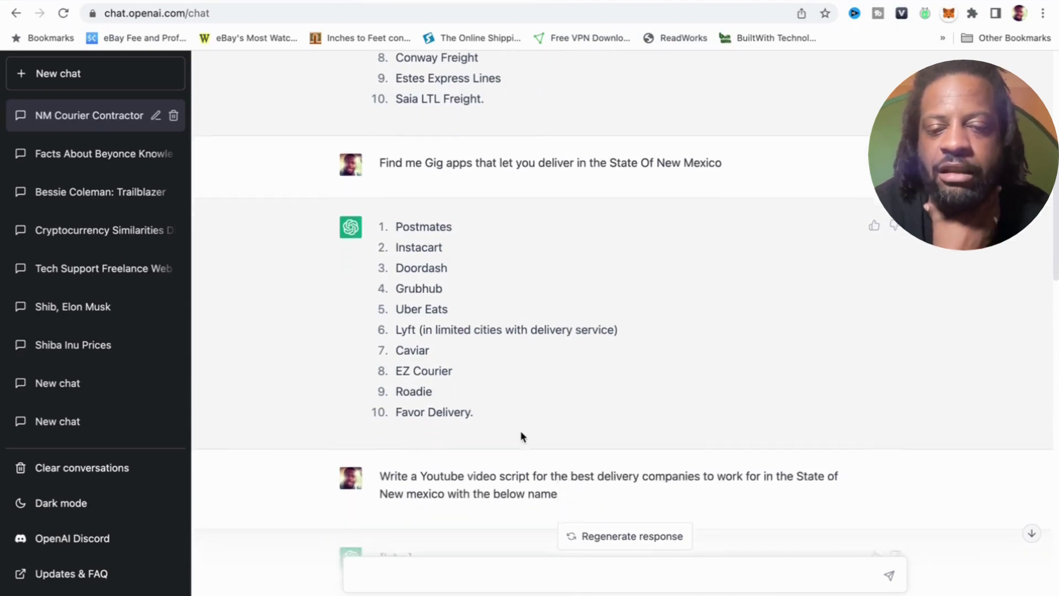
Step: Re-examine the courier, carrier and gig app lists in order from the start of the conversation
scroll(521, 437, up, 5)
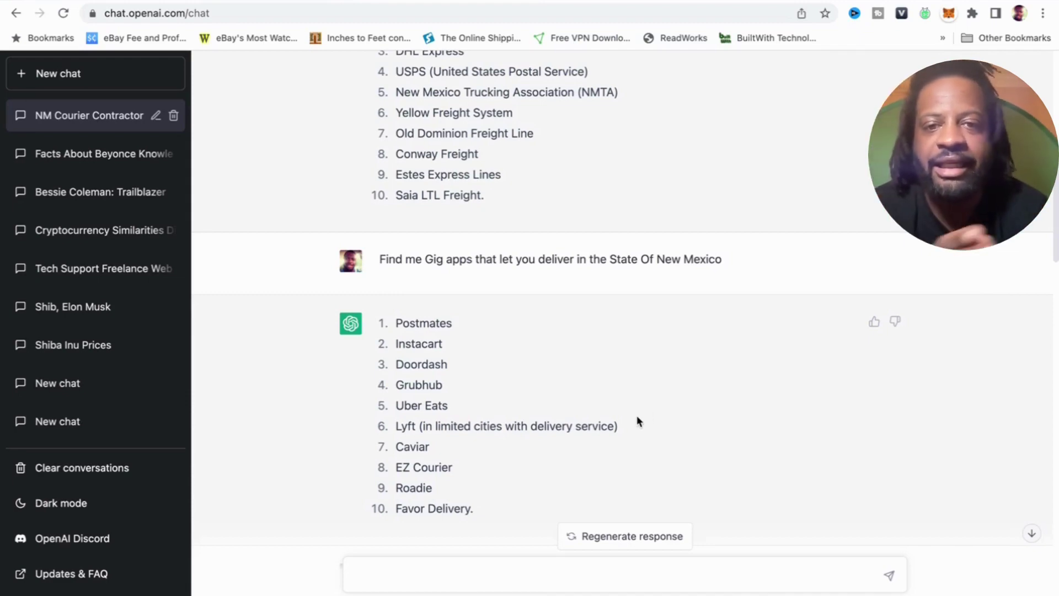
scroll(642, 413, up, 6)
scroll(635, 421, up, 2)
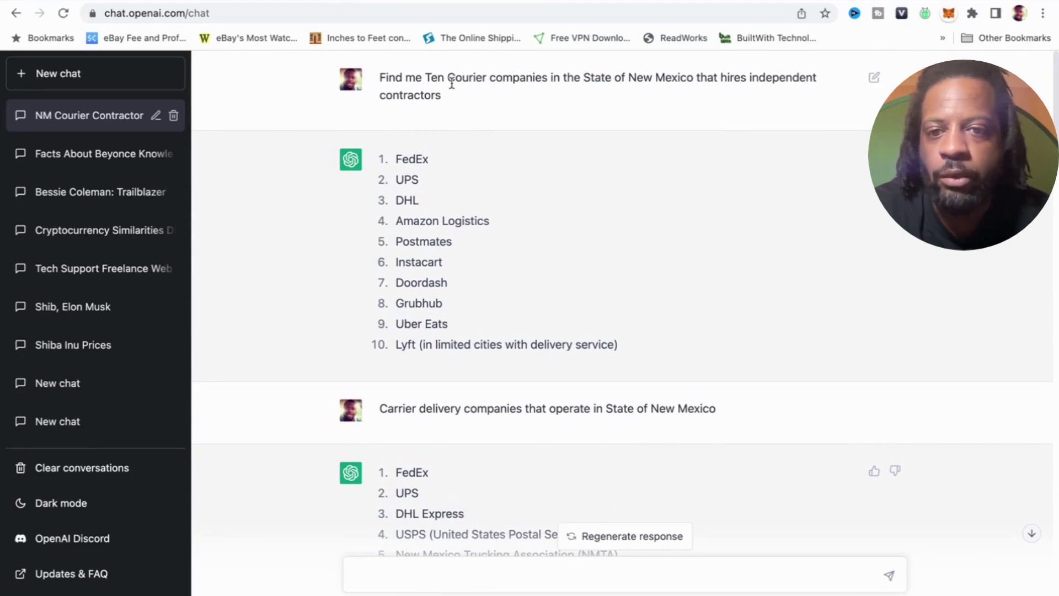
scroll(534, 253, down, 3)
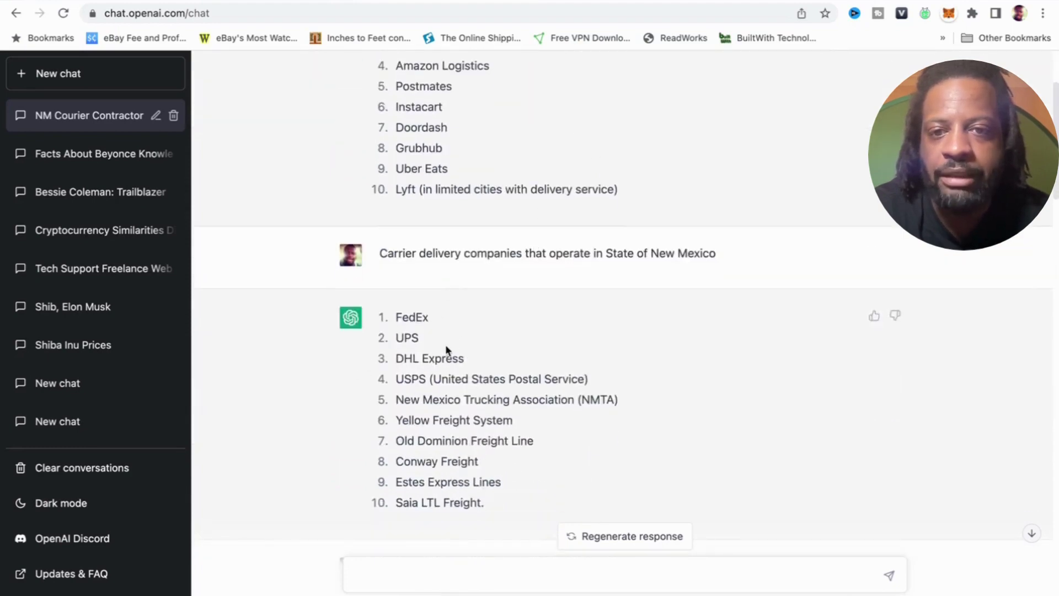
scroll(445, 345, down, 3)
scroll(445, 344, up, 5)
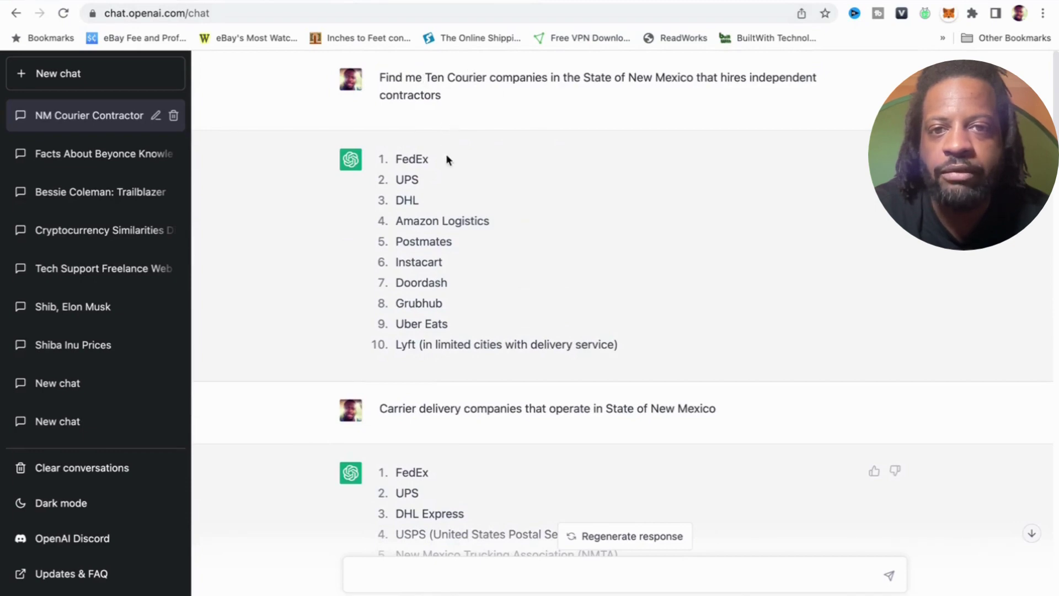
scroll(470, 232, down, 2)
scroll(471, 233, down, 3)
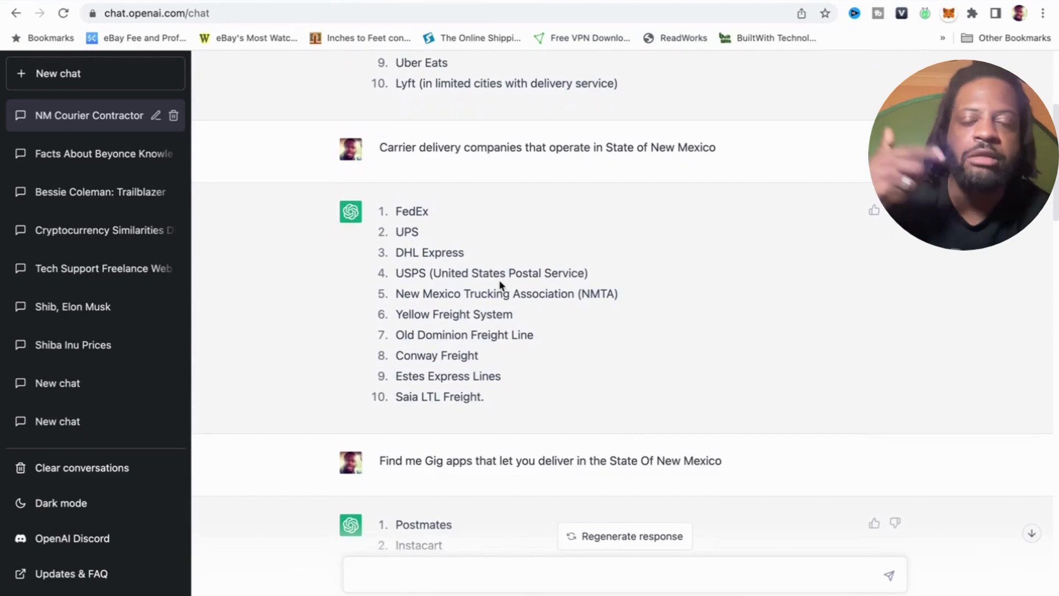
scroll(500, 284, down, 3)
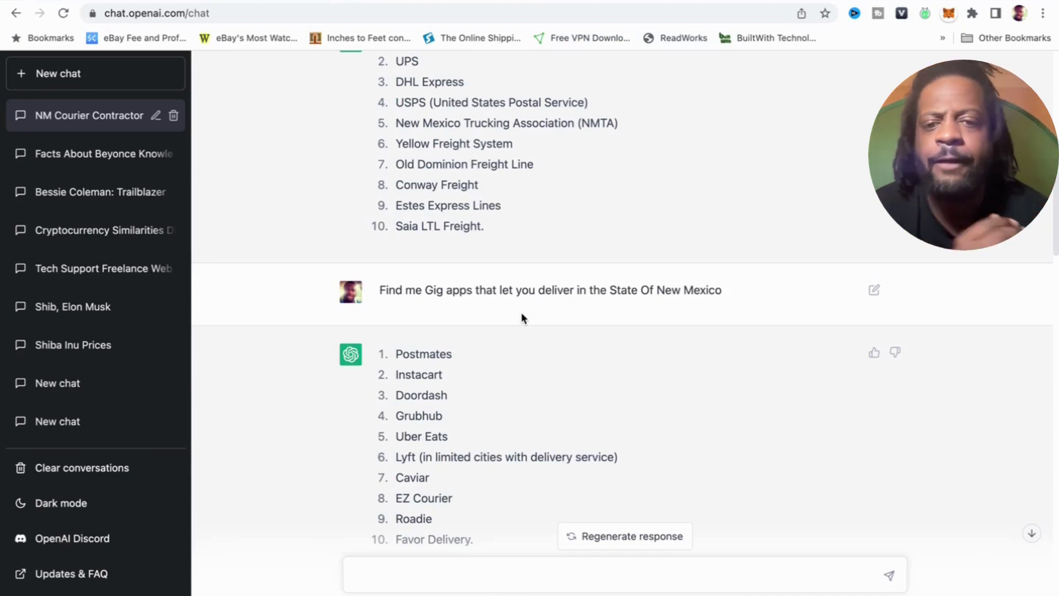
scroll(522, 318, down, 3)
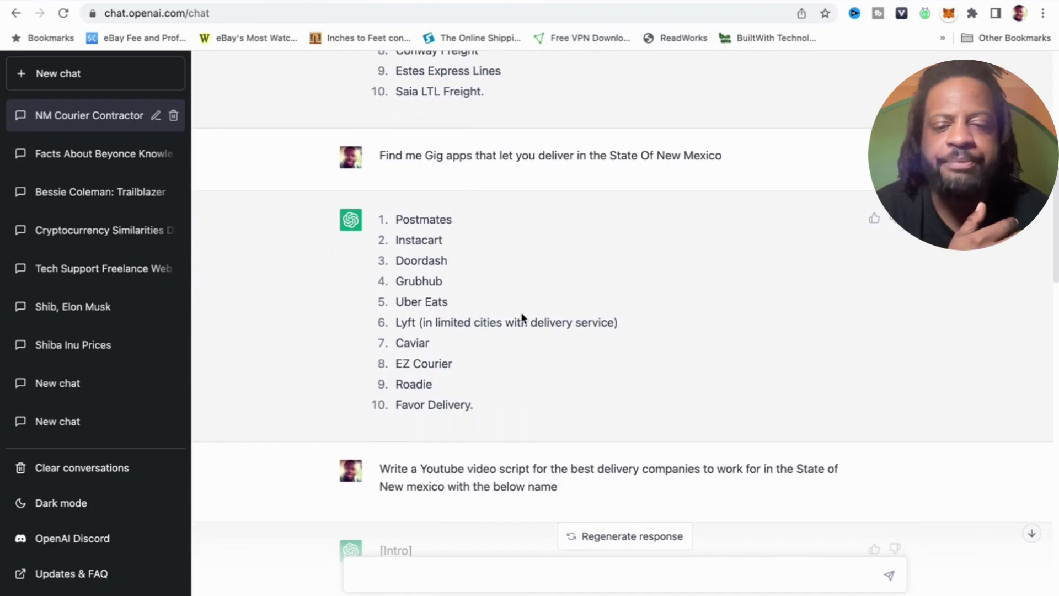
scroll(521, 318, down, 2)
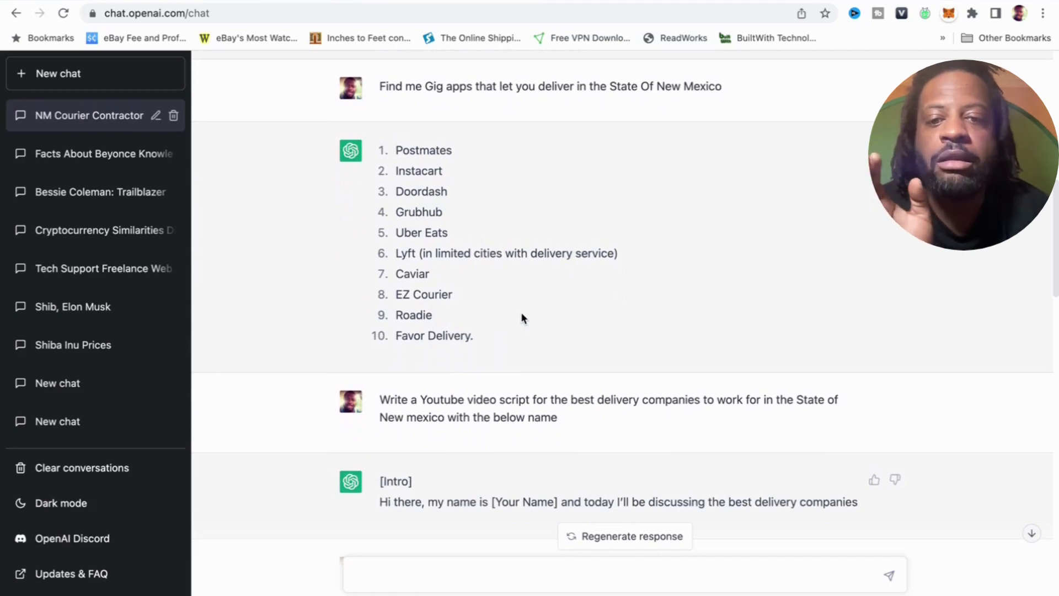
Step: Highlight the request for a YouTube video script on New Mexico's best delivery companies "with the following names", through FedEx
scroll(522, 318, down, 2)
scroll(522, 318, up, 1)
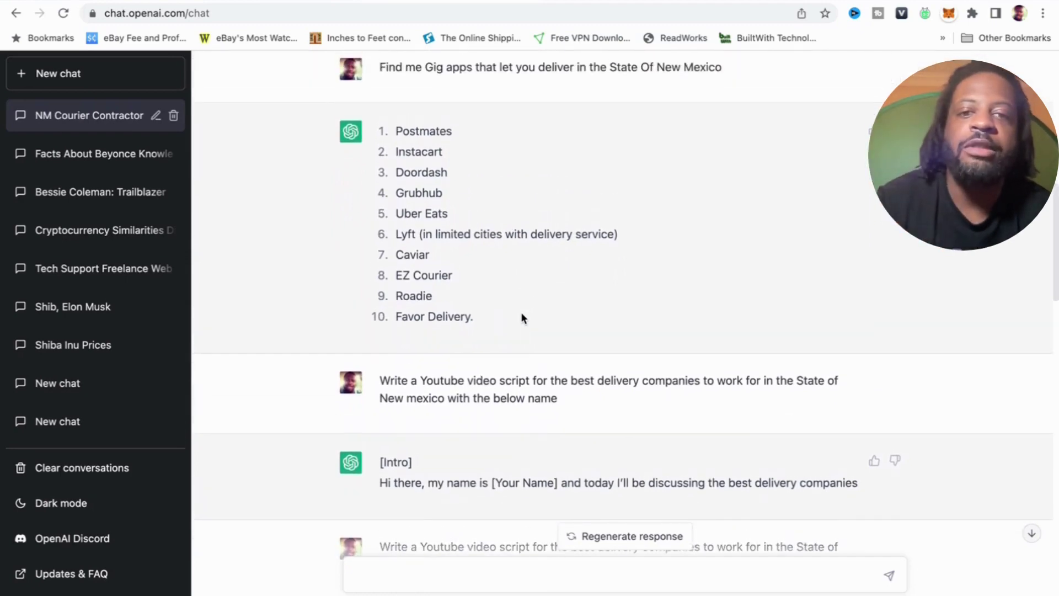
scroll(522, 318, down, 2)
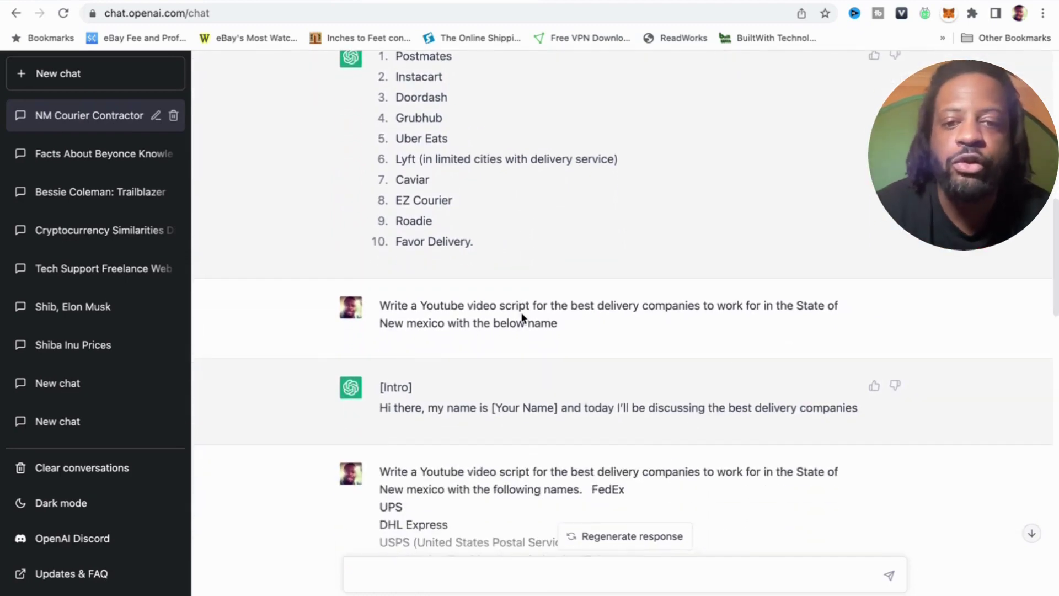
scroll(522, 316, down, 1)
scroll(443, 281, up, 5)
scroll(534, 441, down, 9)
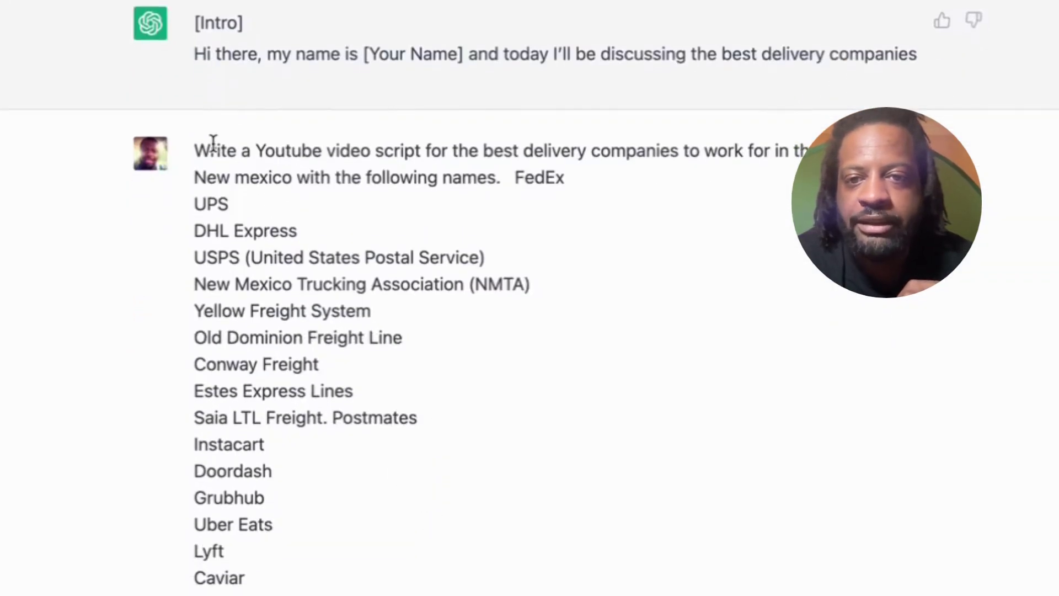
drag(195, 148, 588, 180)
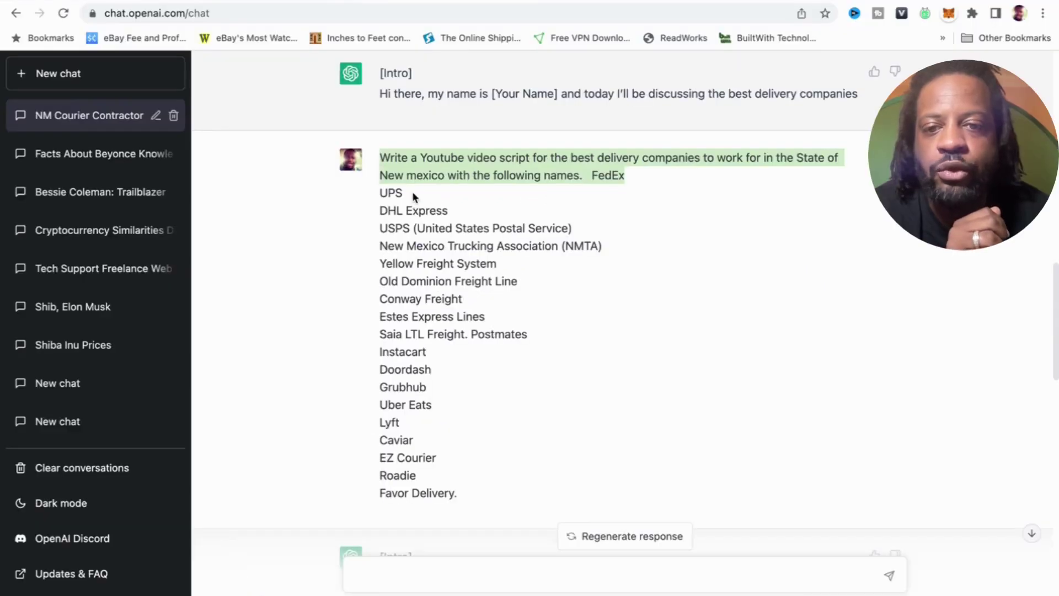
Step: Read the rest of the company names in the script request and the intro and first body entries of the generated script
scroll(439, 305, down, 1)
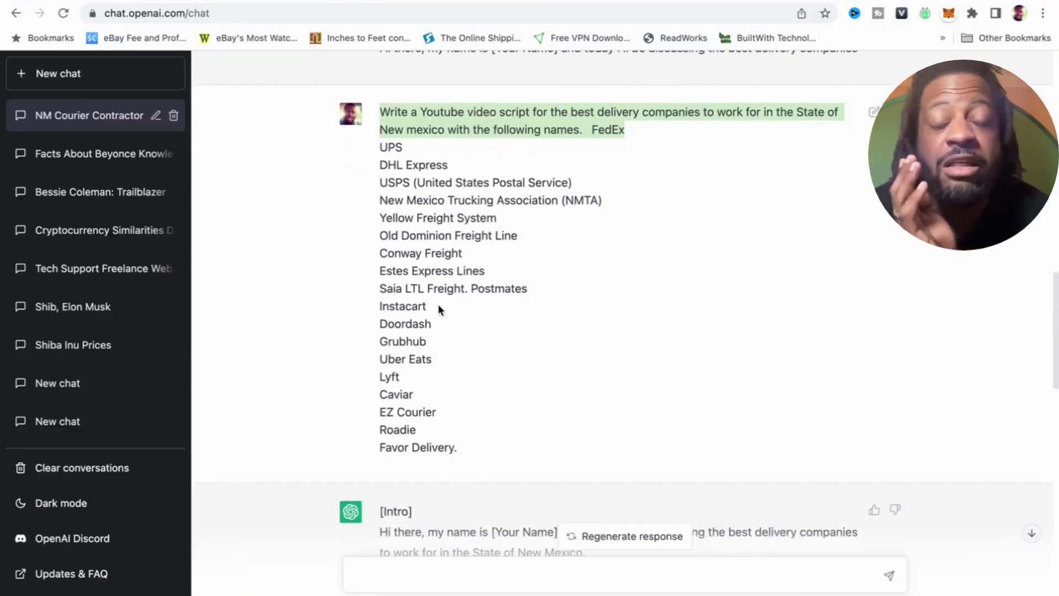
scroll(438, 303, down, 4)
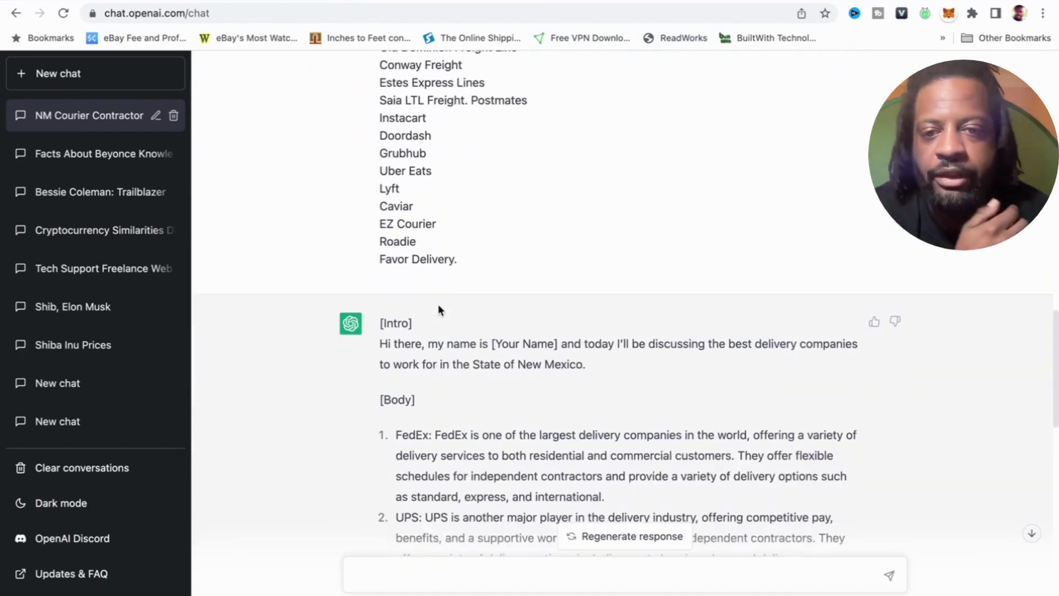
scroll(438, 303, down, 2)
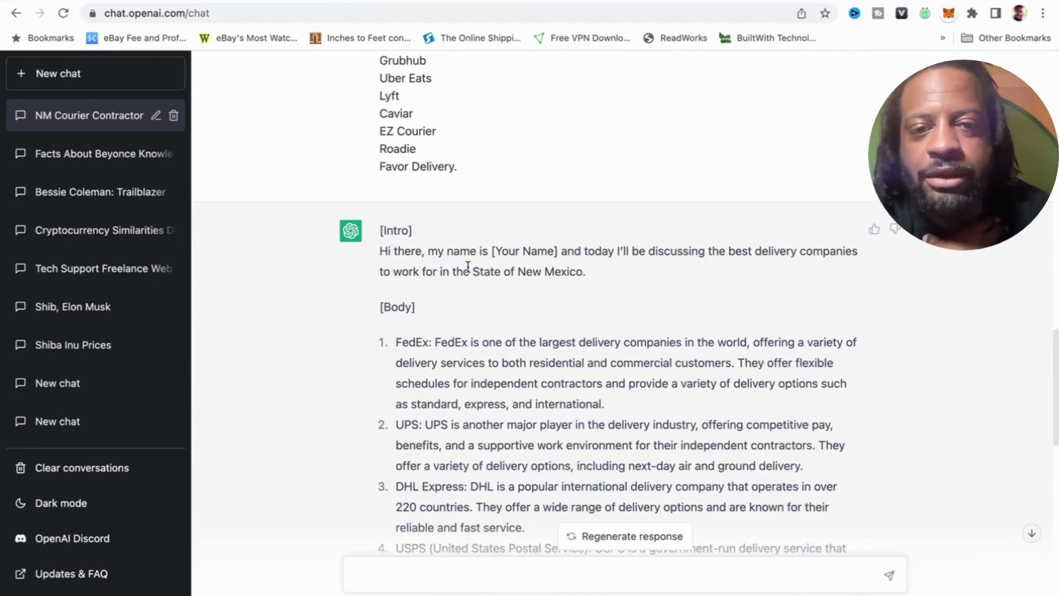
scroll(564, 282, down, 1)
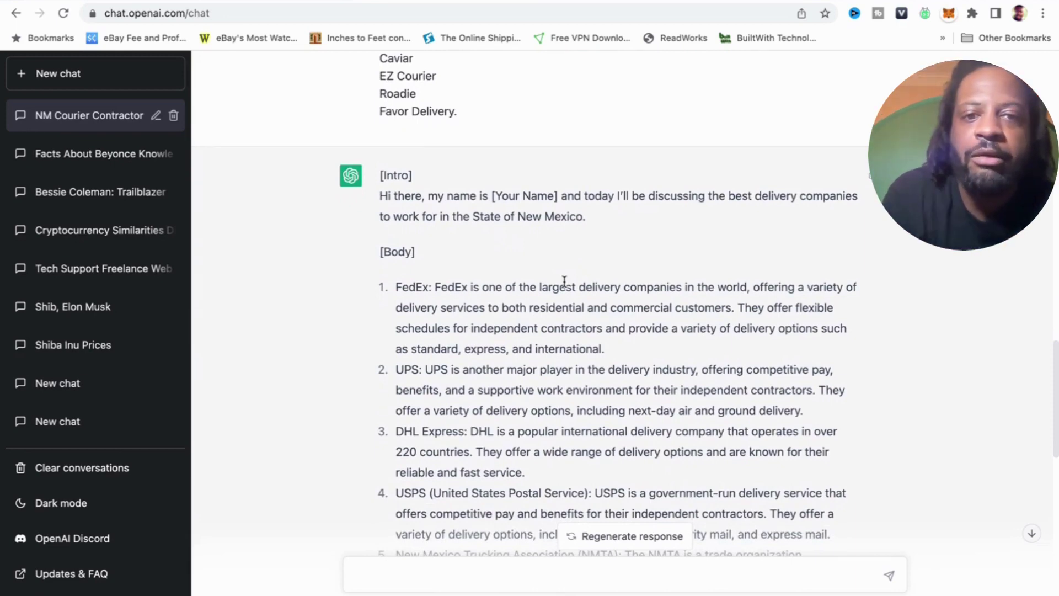
scroll(590, 280, down, 1)
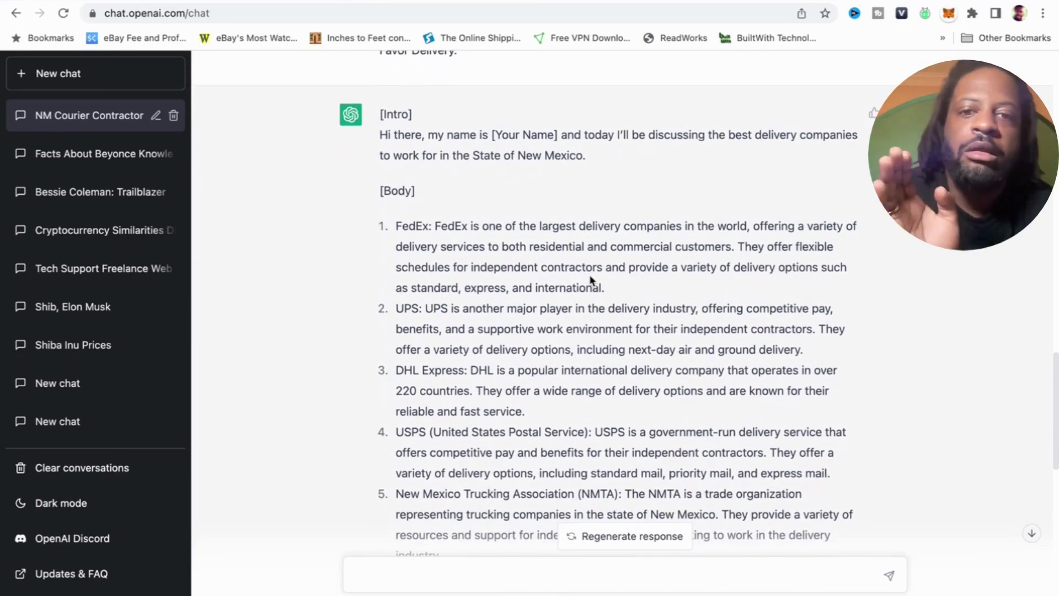
scroll(591, 280, down, 1)
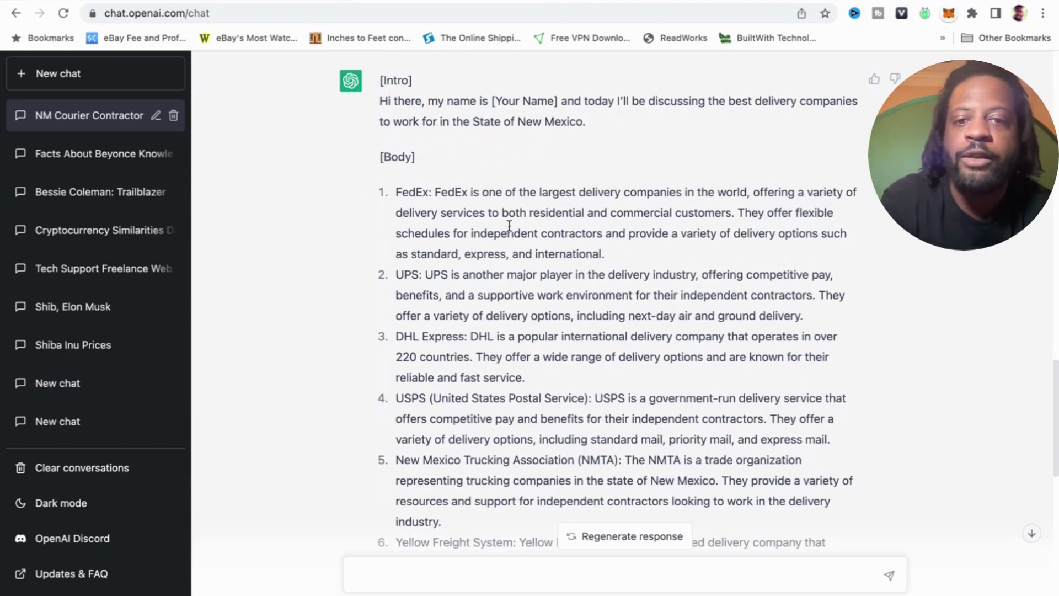
scroll(314, 319, down, 1)
scroll(313, 315, up, 1)
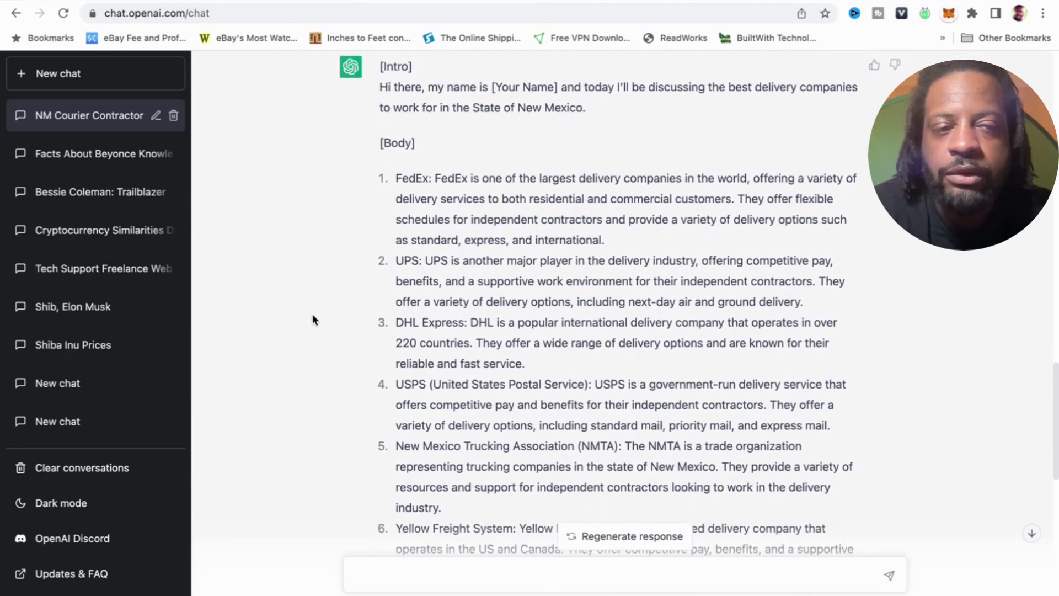
scroll(312, 319, down, 2)
scroll(313, 319, up, 1)
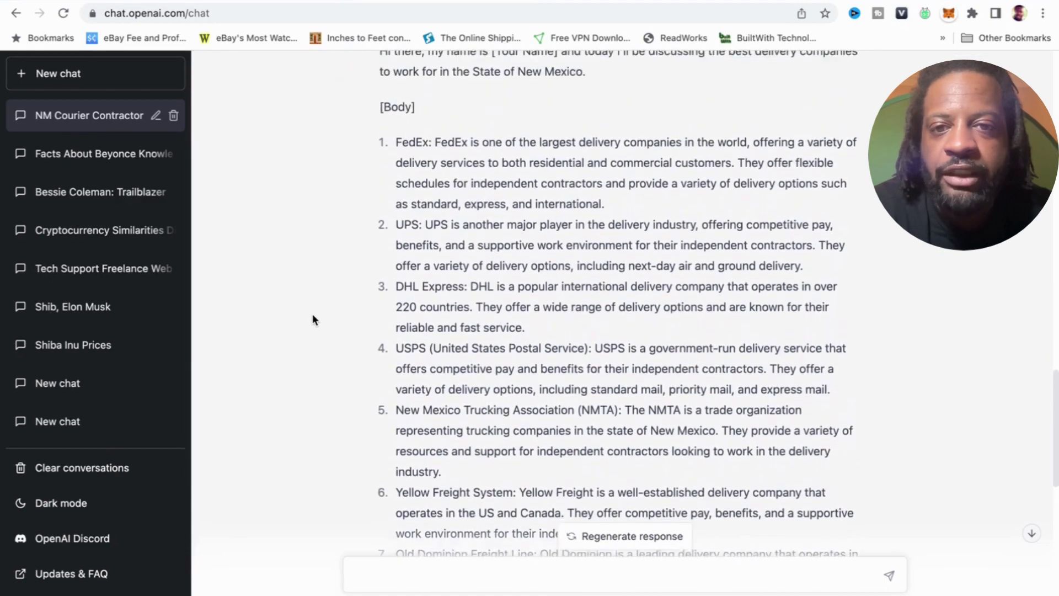
Step: Read the remaining delivery company entries and the Gig Apps section through to the end of the script
scroll(312, 320, up, 2)
scroll(313, 320, down, 2)
scroll(312, 318, down, 3)
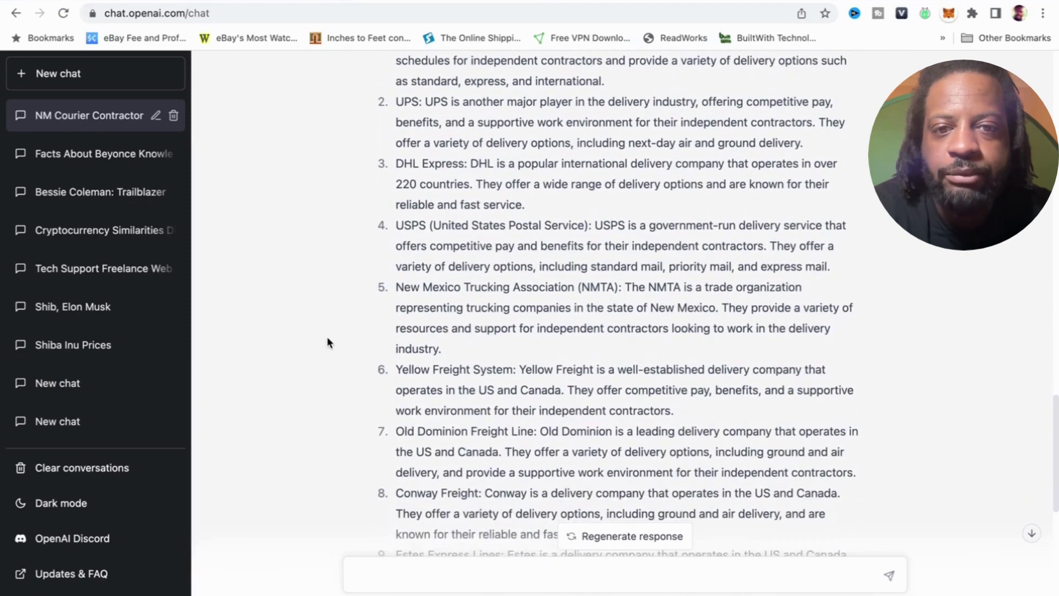
scroll(327, 337, down, 3)
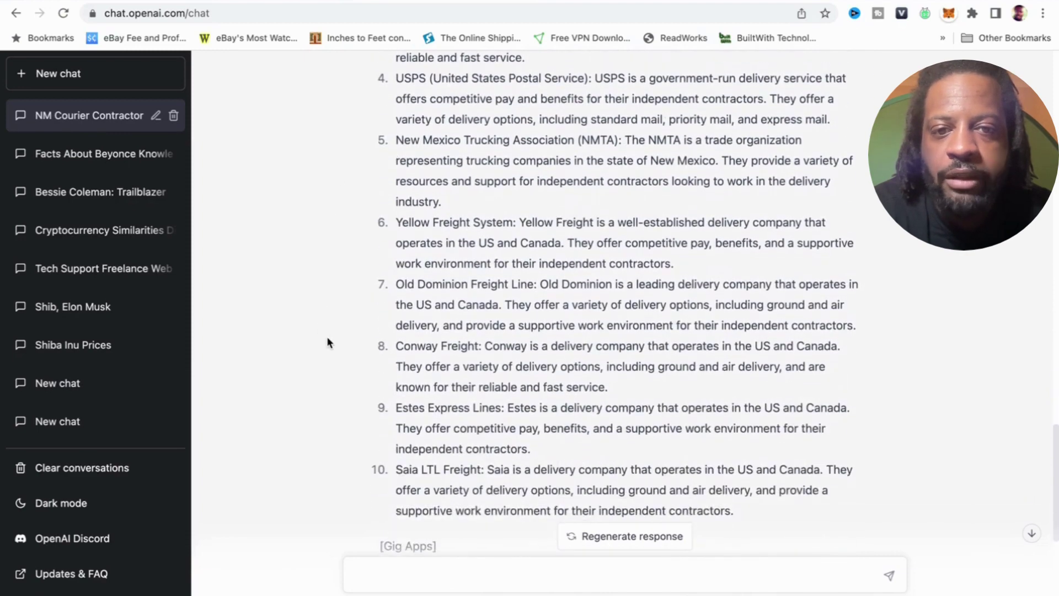
scroll(327, 338, down, 3)
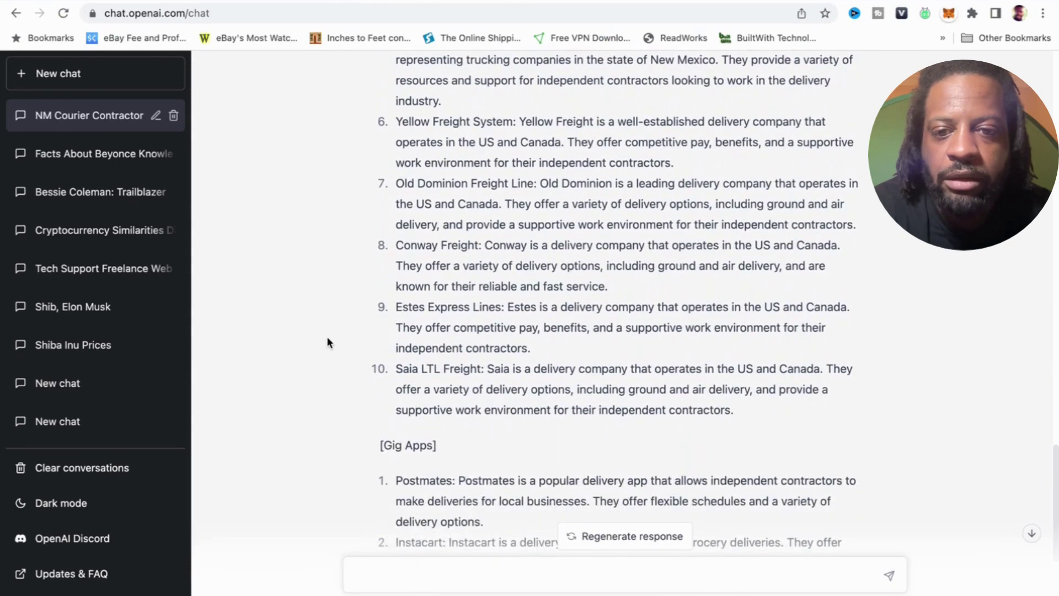
scroll(327, 343, down, 2)
scroll(328, 342, down, 4)
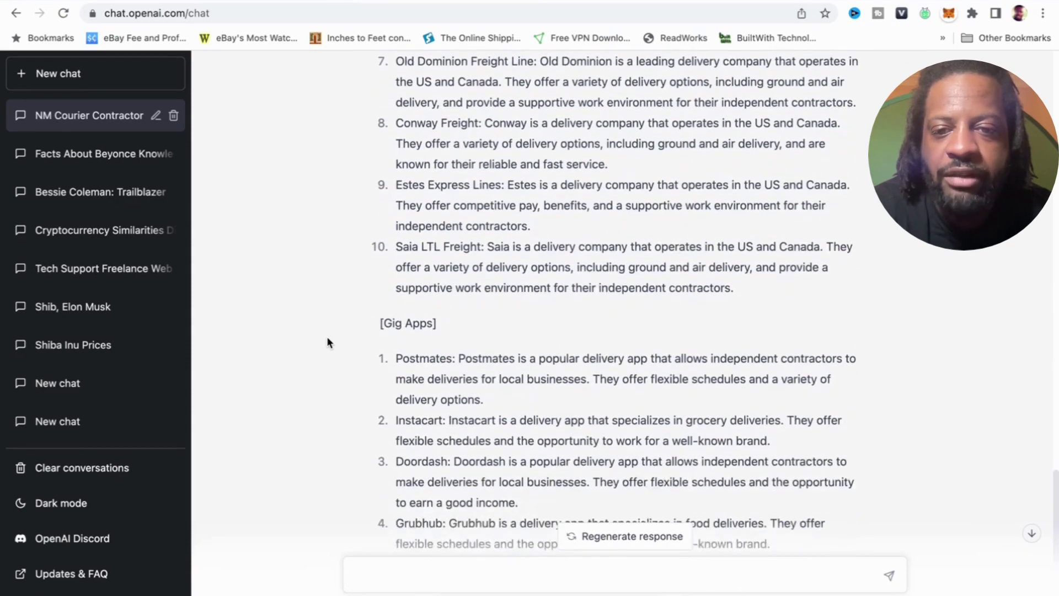
scroll(327, 343, down, 3)
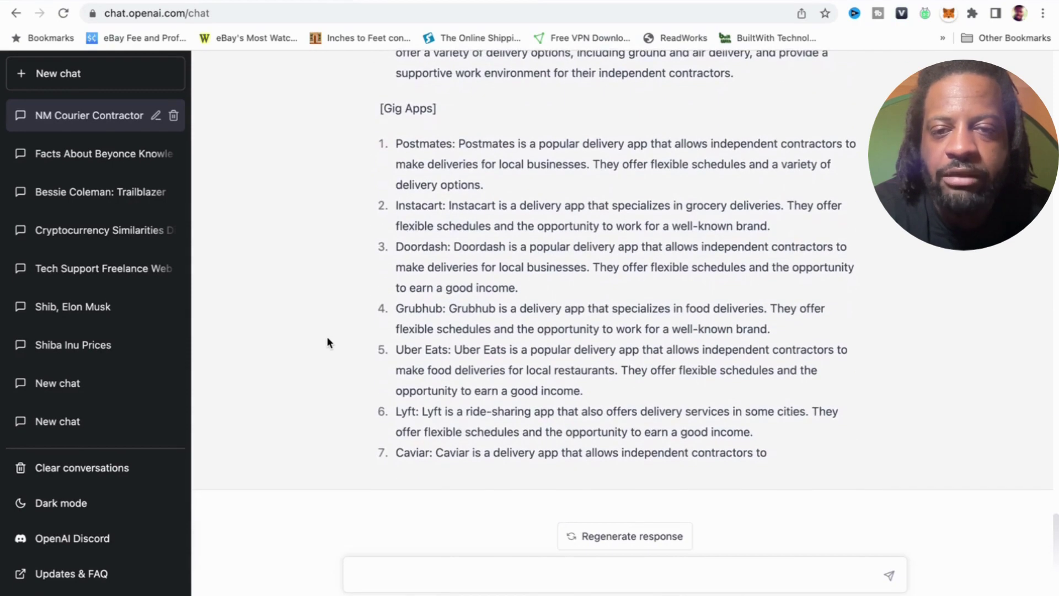
Step: Go back to the script's intro and review the whole script again down to the last gig app entry
scroll(327, 343, up, 15)
scroll(327, 343, up, 5)
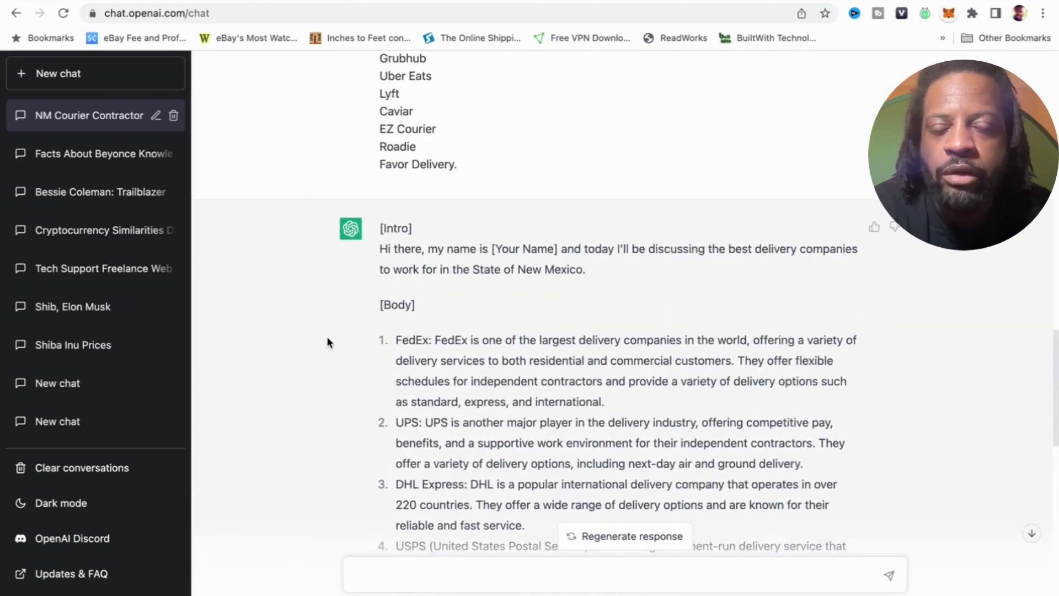
scroll(327, 342, down, 1)
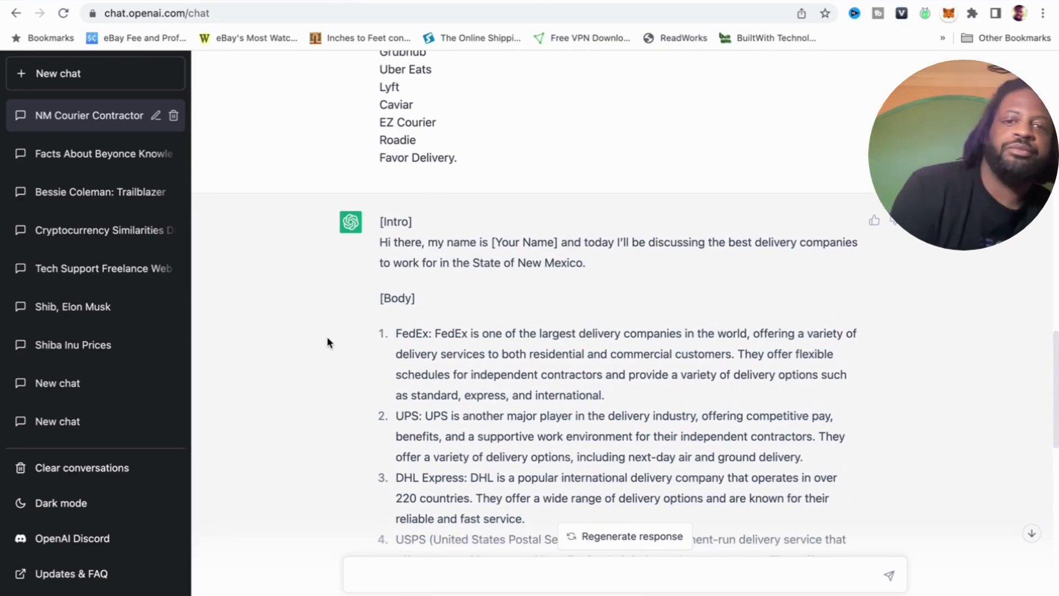
scroll(327, 343, down, 1)
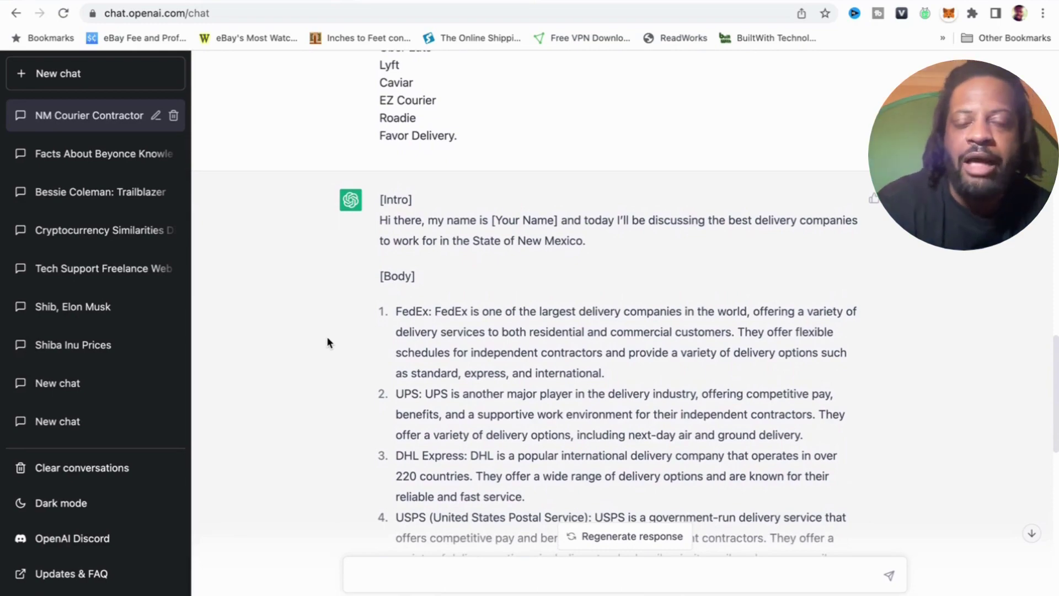
scroll(327, 343, down, 5)
scroll(328, 342, down, 10)
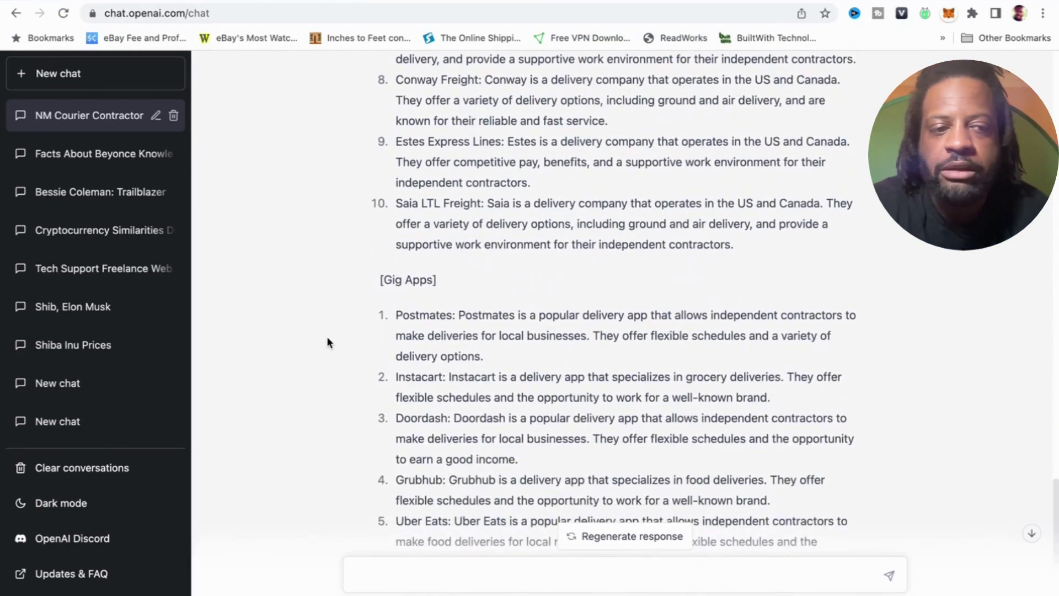
scroll(327, 342, down, 4)
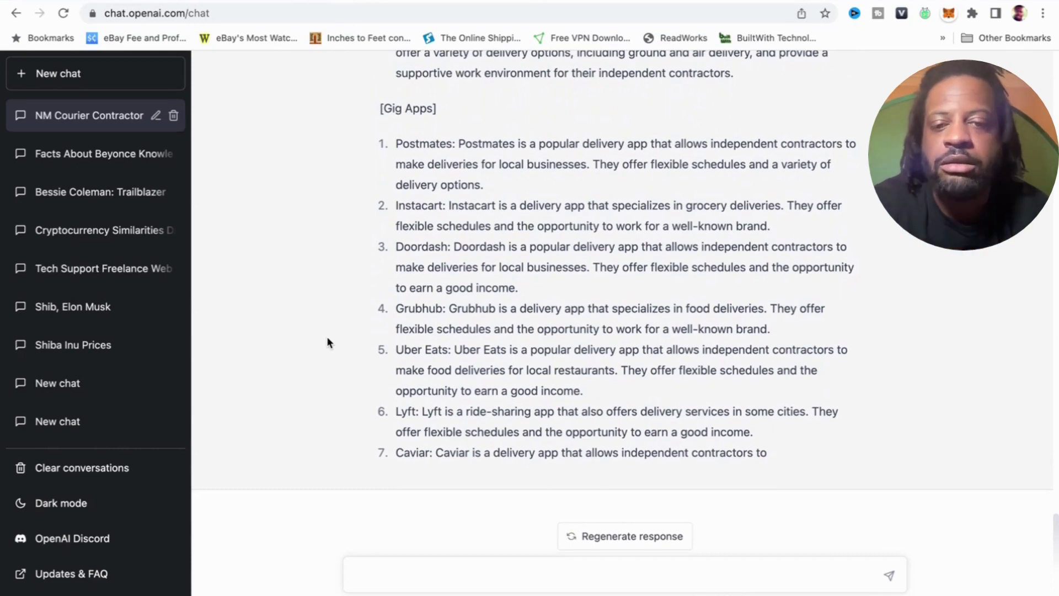
scroll(327, 341, up, 2)
scroll(327, 341, down, 2)
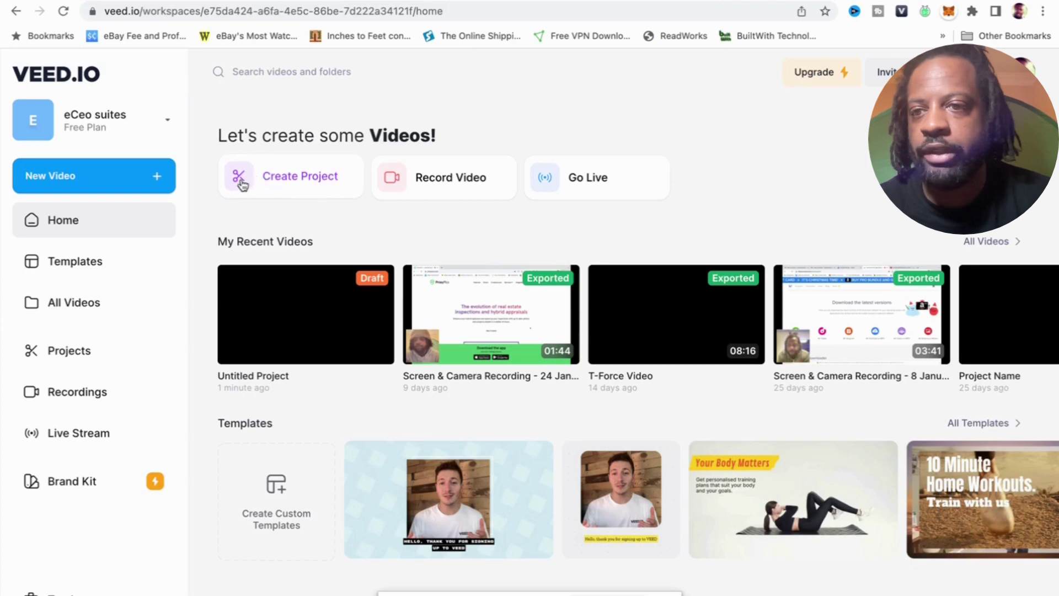
Step: Switch to VEED.IO and create a new video project with a blank canvas
click(136, 181)
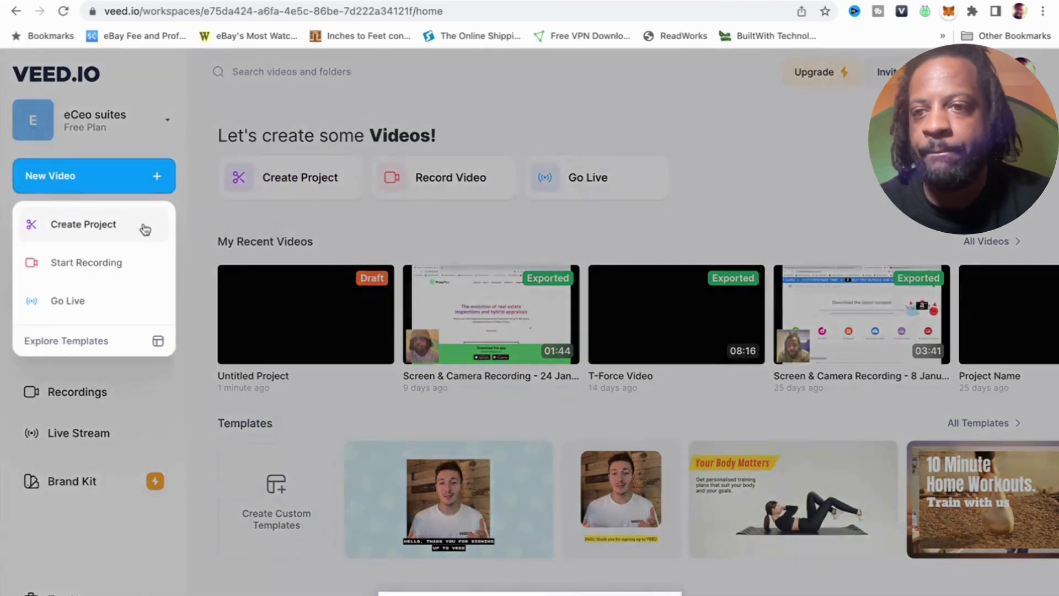
click(142, 228)
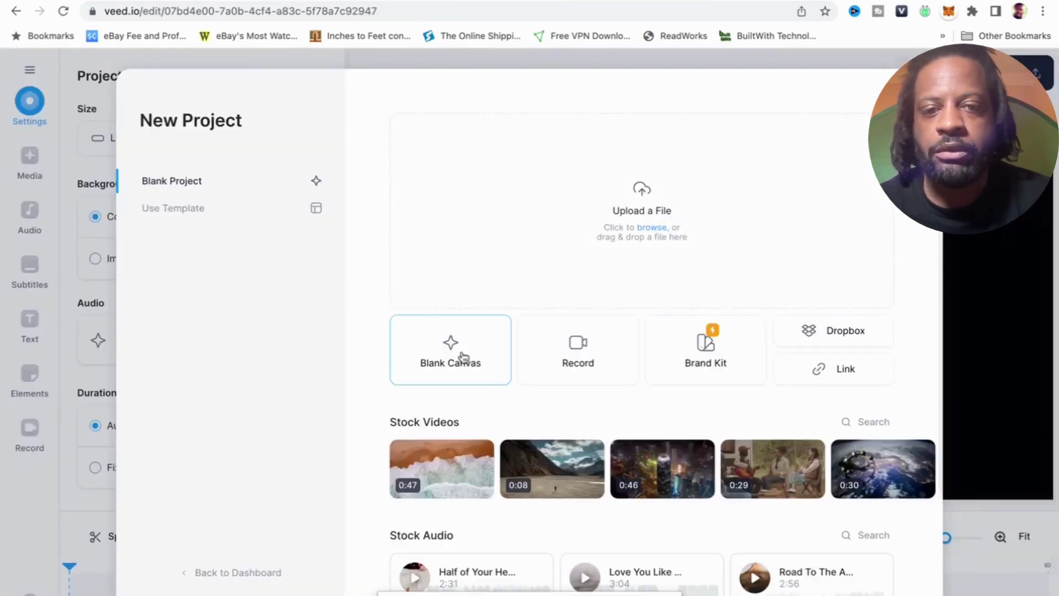
click(454, 353)
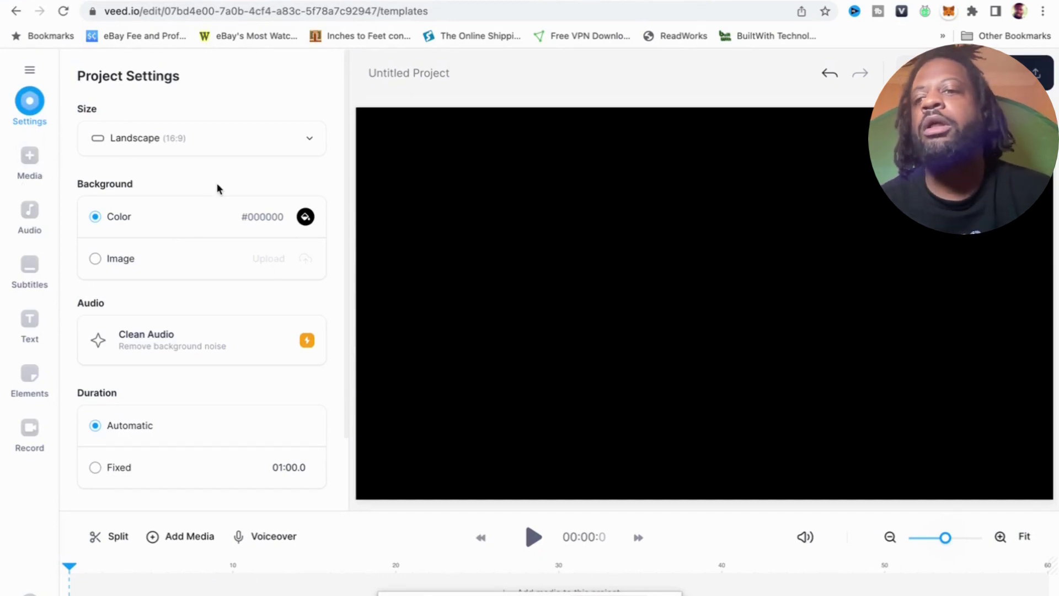
Step: Open the text-to-speech audio tool and choose the male voice Davis for the narration
click(31, 214)
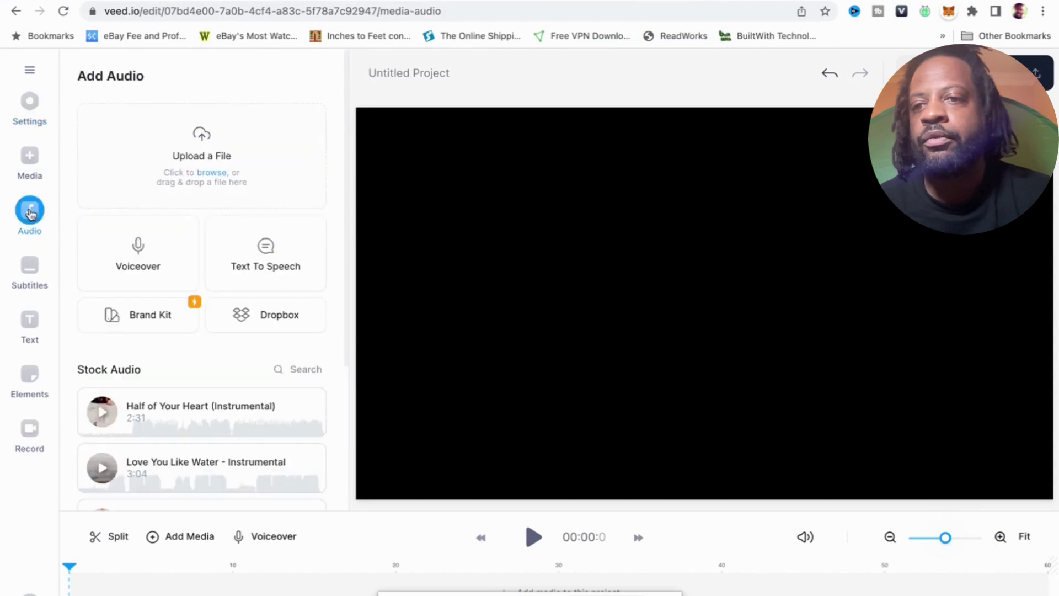
click(247, 257)
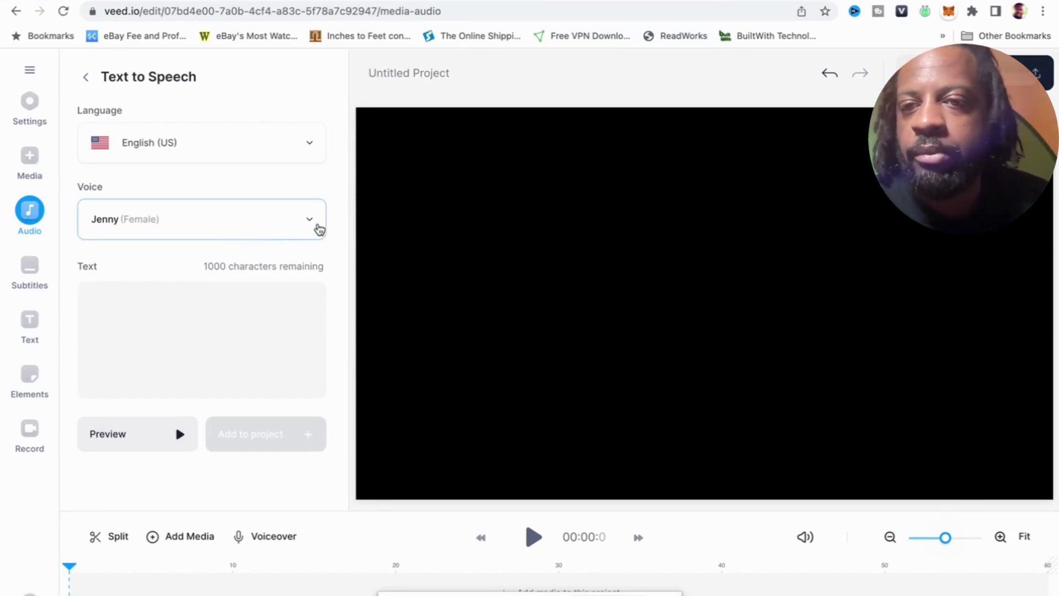
click(311, 222)
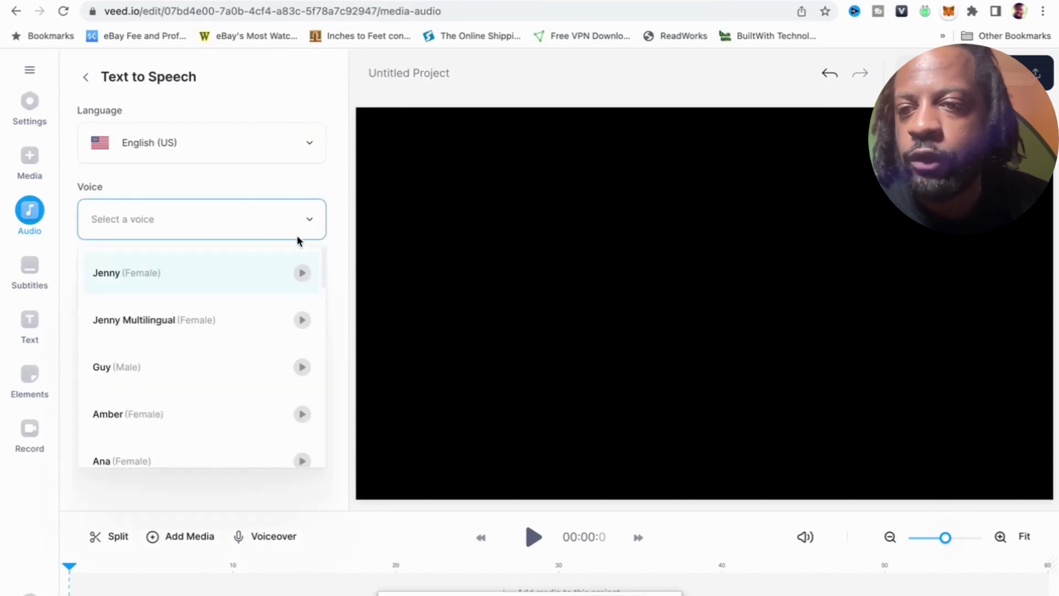
scroll(210, 333, down, 2)
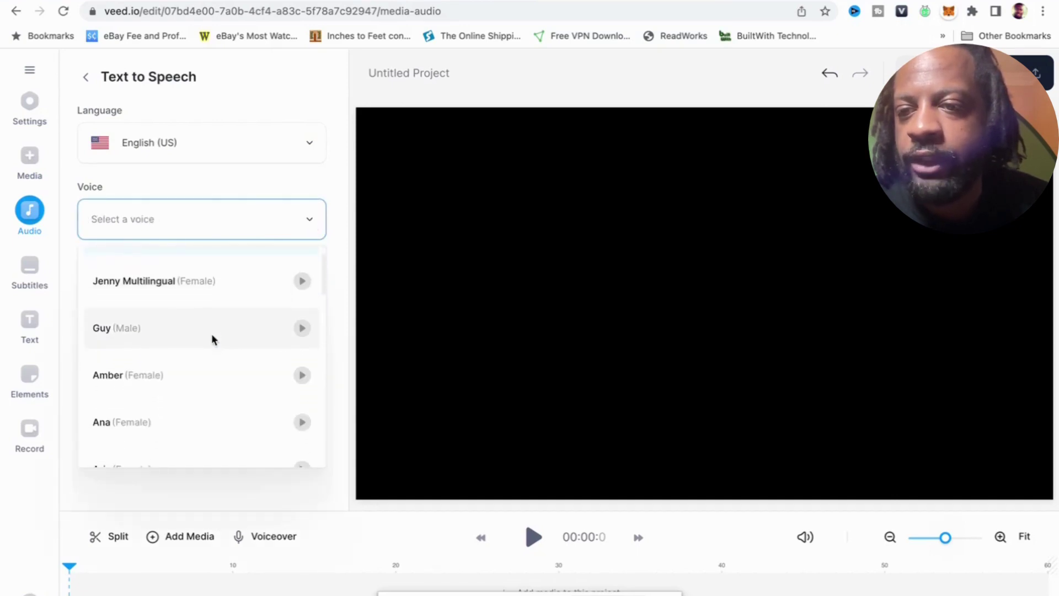
scroll(201, 341, down, 5)
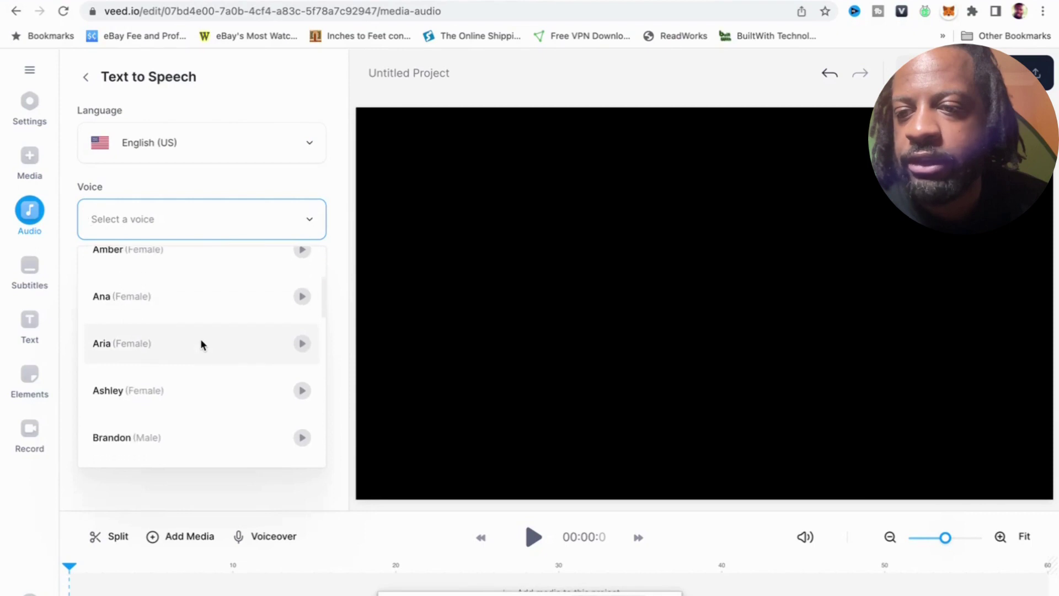
scroll(200, 342, down, 10)
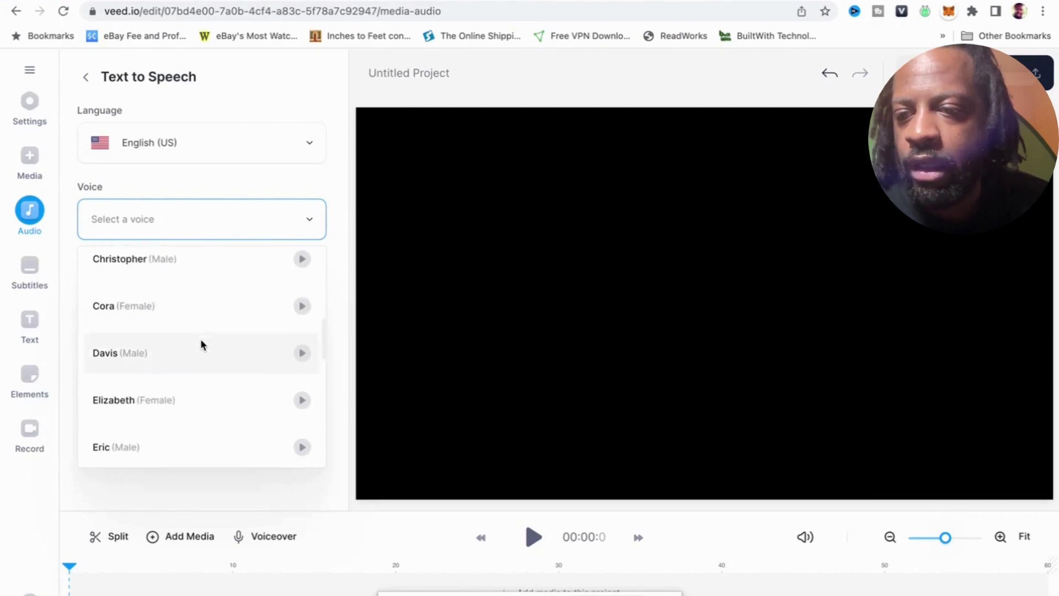
scroll(200, 342, down, 11)
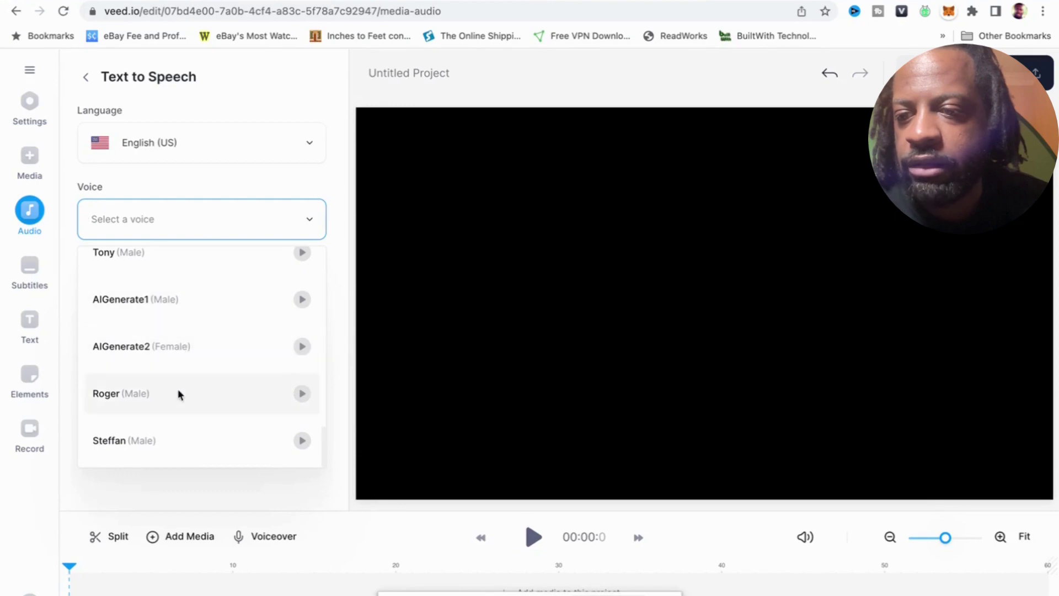
scroll(178, 393, up, 8)
scroll(177, 393, up, 6)
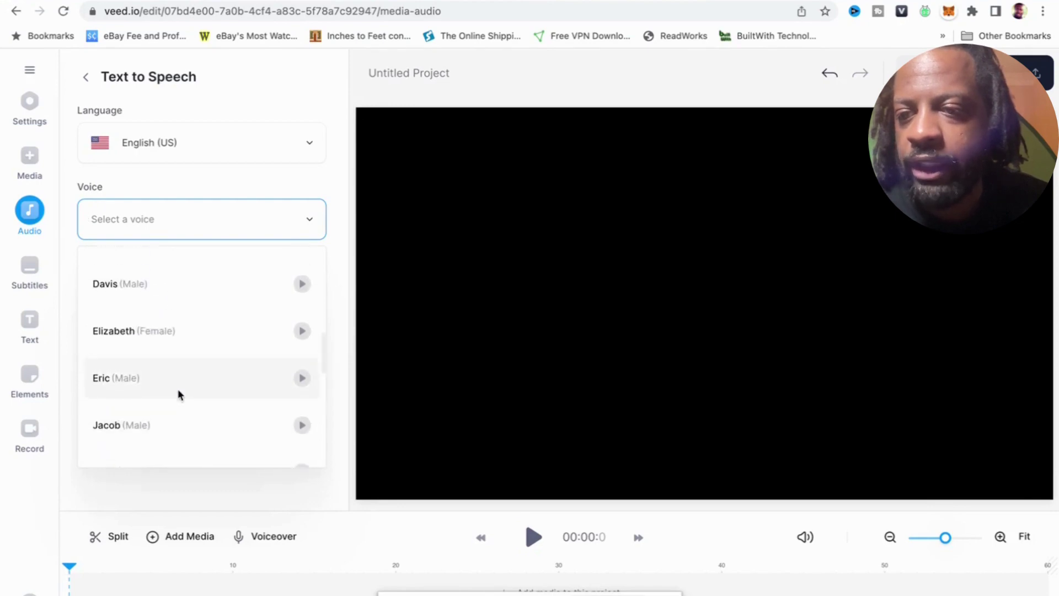
click(167, 355)
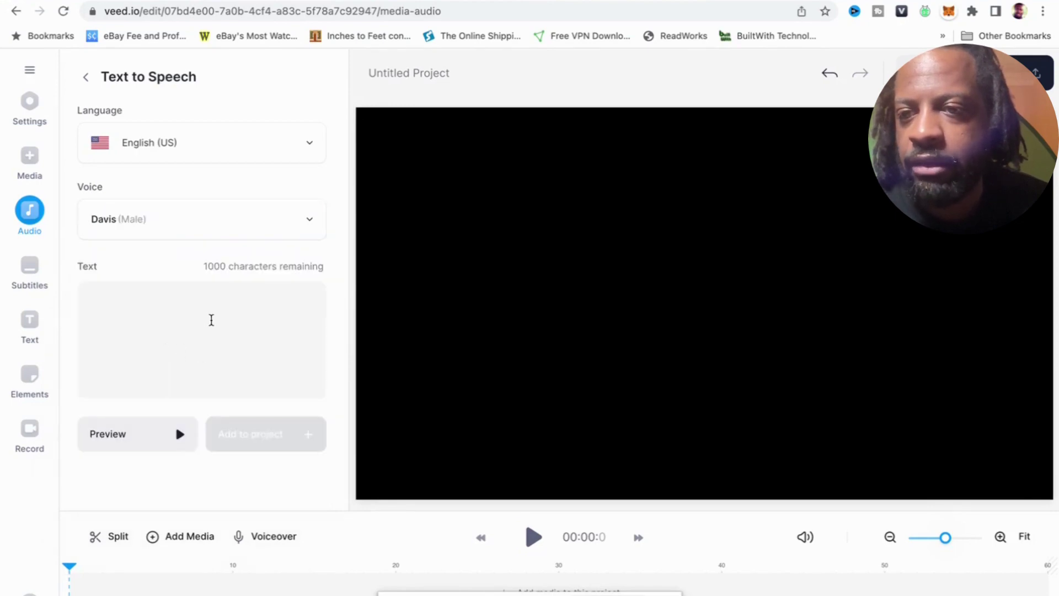
Step: Enter "Welcome back to be your own boss channel" as the narration text and preview the voice
click(187, 308)
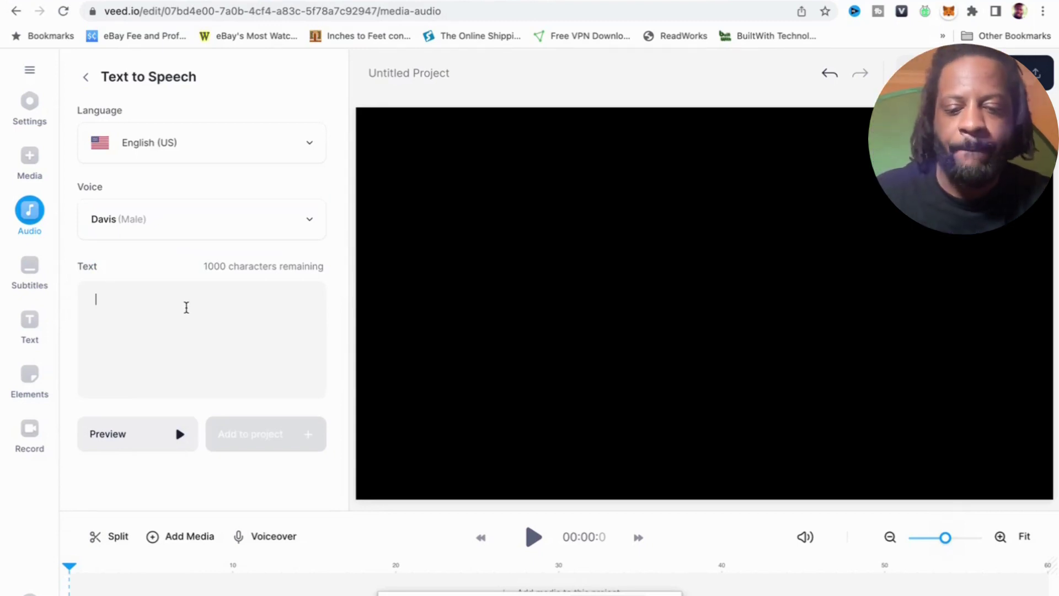
text(Wel)
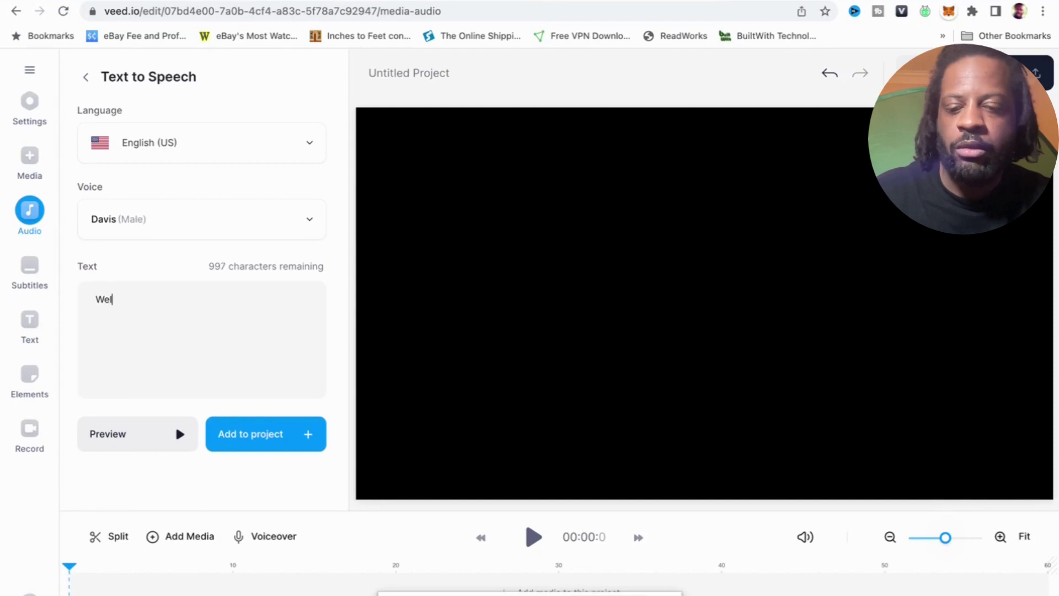
text(come back to )
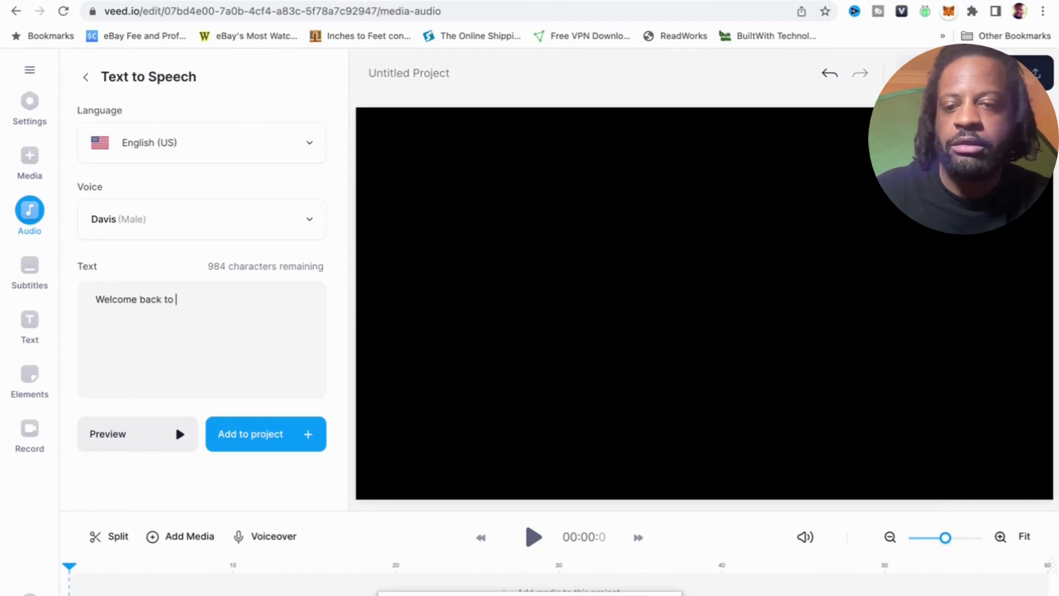
text(be your own )
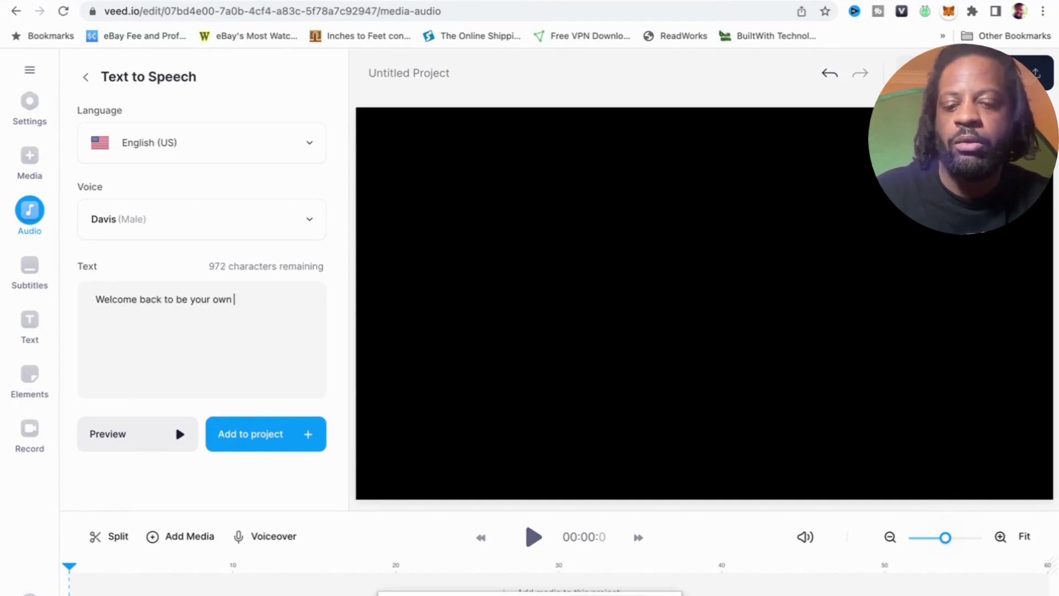
text(boss channle)
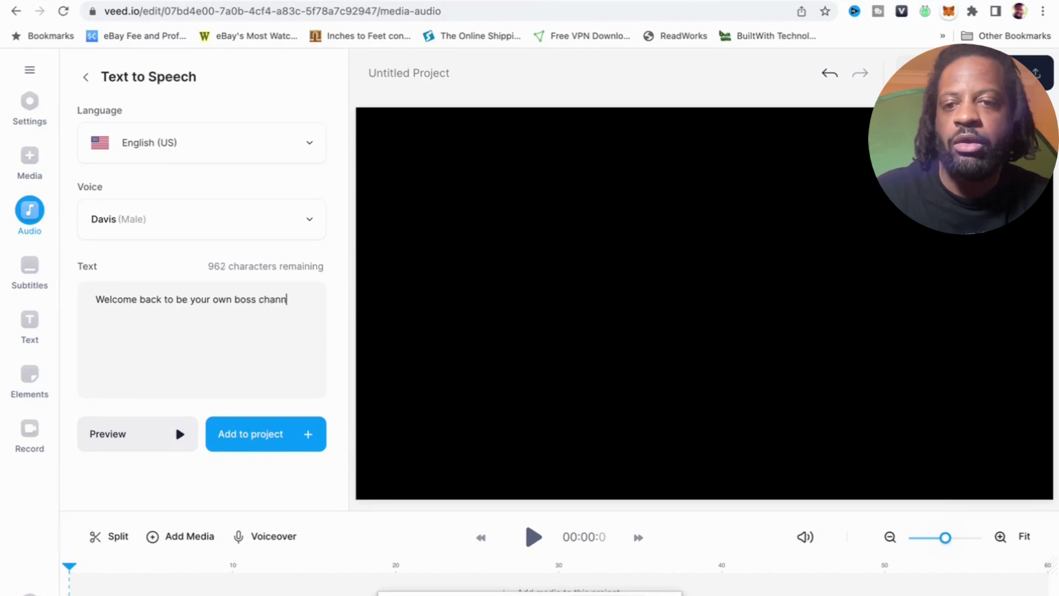
key(BackSpace)
key(BackSpace)
text(el)
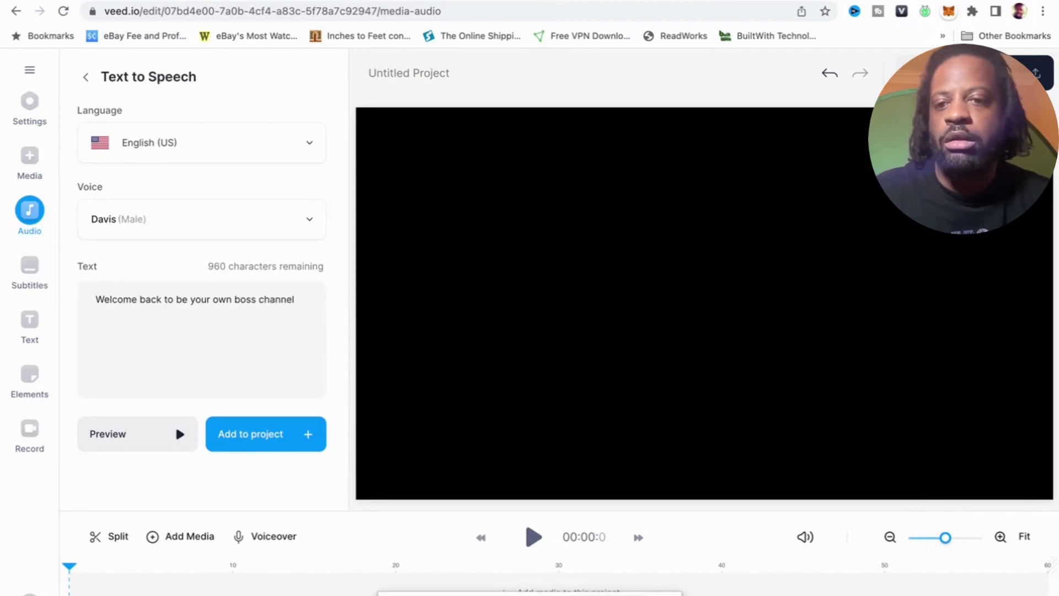
click(156, 434)
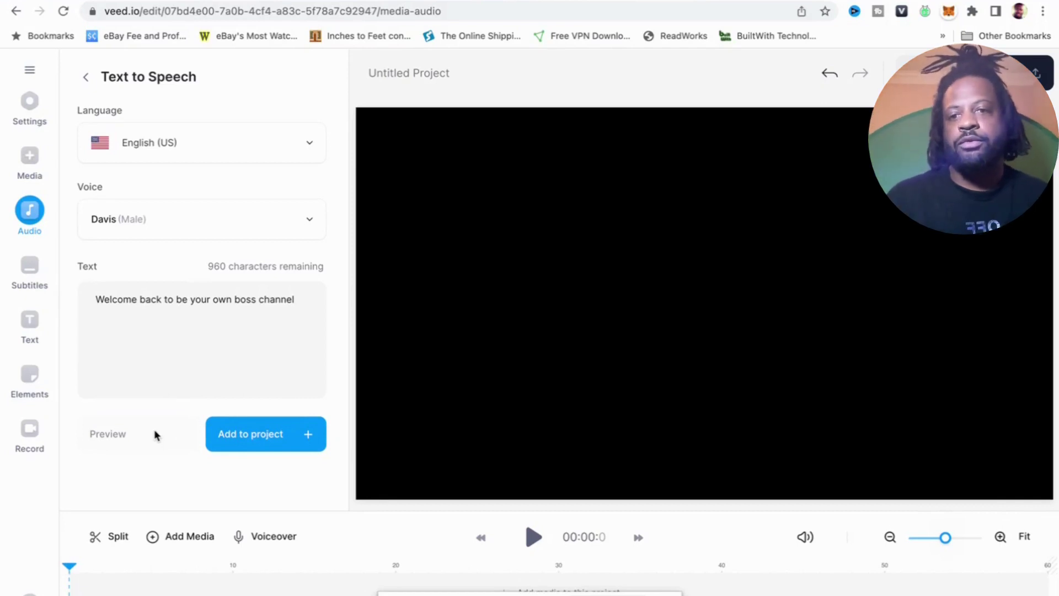
click(309, 296)
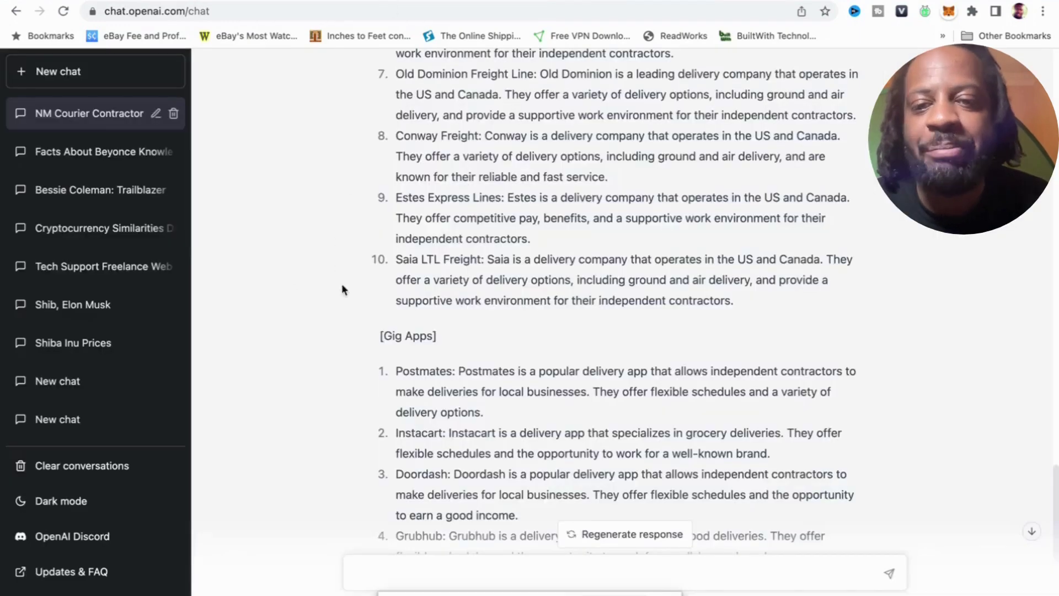
Step: Switch to ChatGPT and copy the script from the intro greeting through the end of the FedEx entry
scroll(341, 283, up, 20)
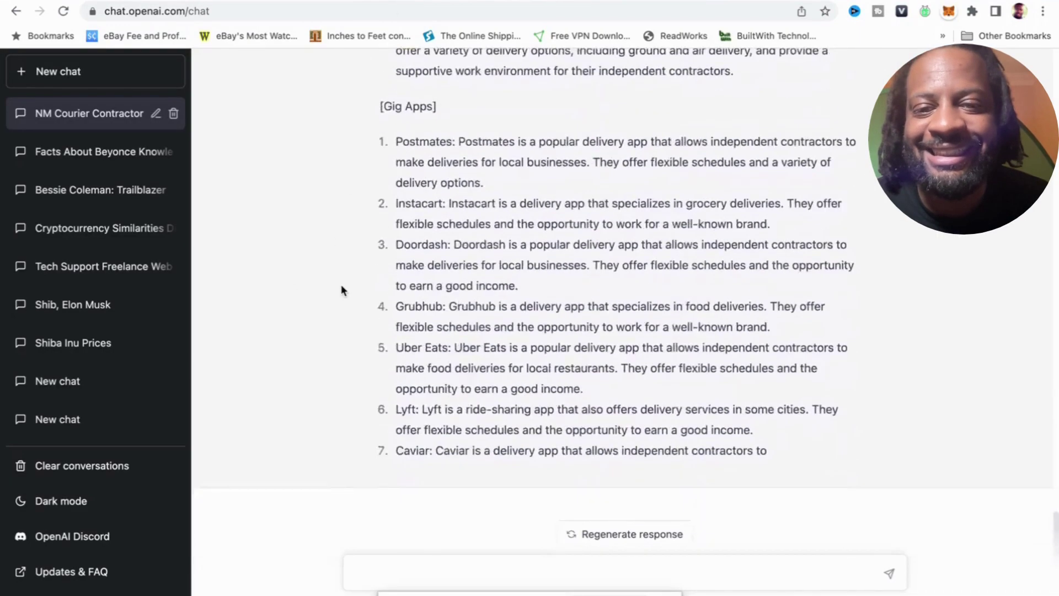
scroll(341, 285, down, 2)
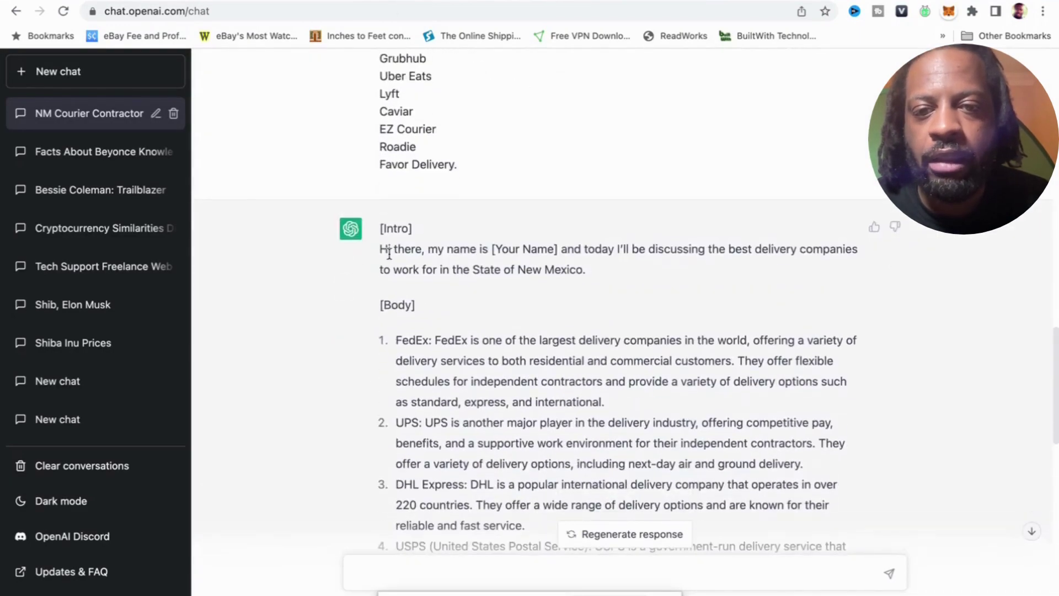
drag(379, 247, 626, 404)
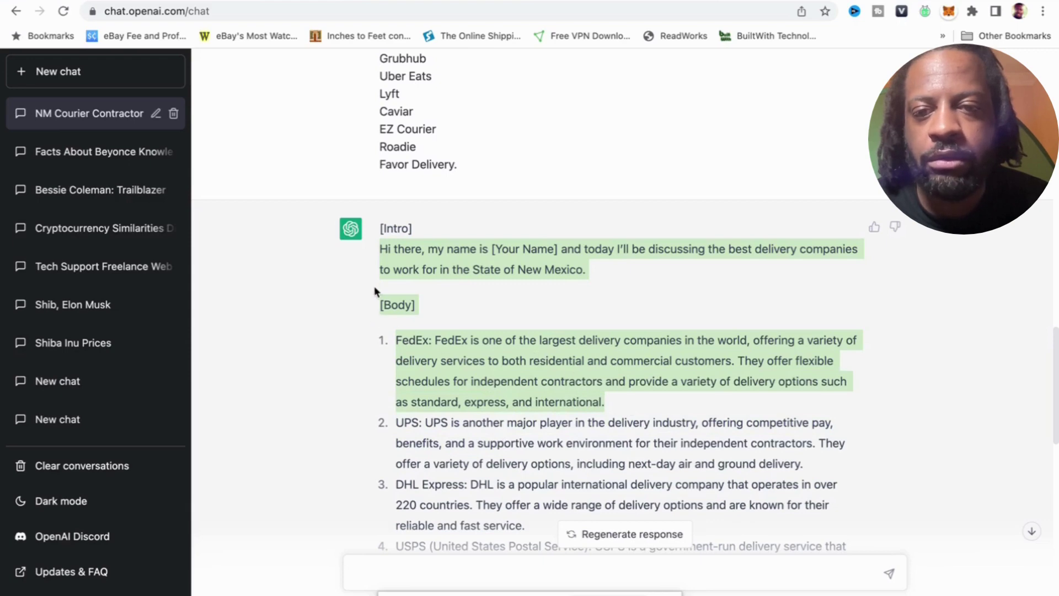
right_click(463, 366)
click(472, 403)
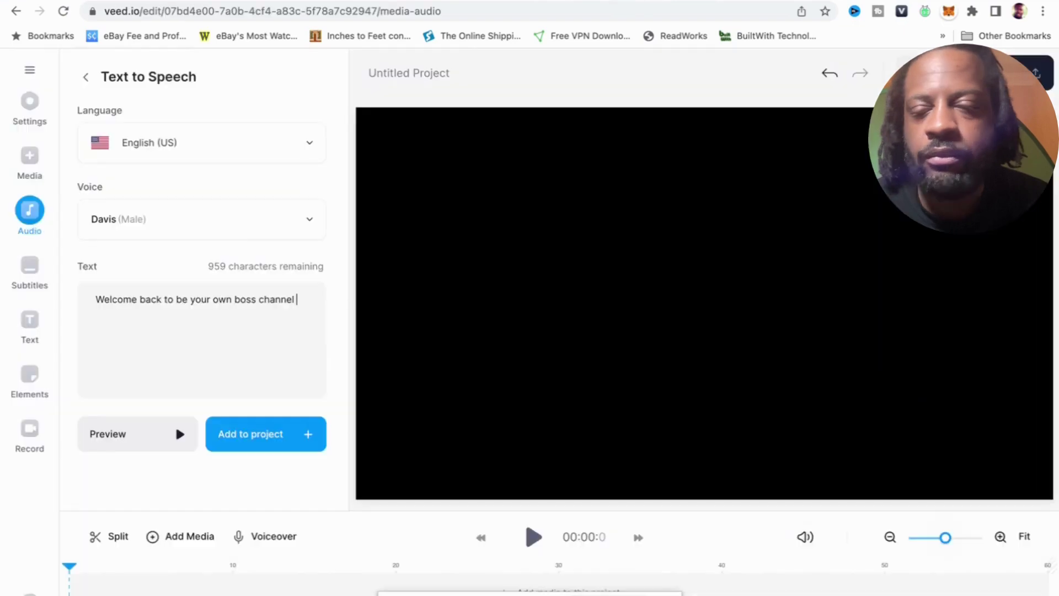
Step: In VEED.IO, replace the sample narration text with the copied intro and FedEx passage, ending with a blank line
click(262, 324)
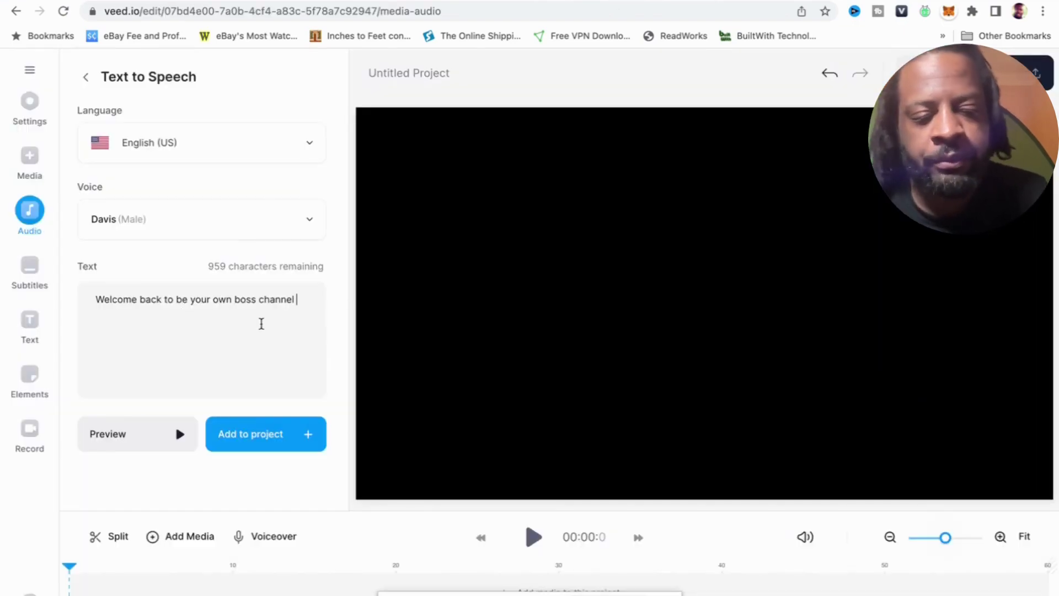
key(BackSpace)
key(BackSpace)
key(BackSpace)
key(BackSpace)
key(BackSpace)
key(BackSpace)
key(BackSpace)
key(BackSpace)
key(BackSpace)
key(BackSpace)
key(BackSpace)
key(BackSpace)
key(BackSpace)
key(BackSpace)
key(BackSpace)
key(BackSpace)
key(BackSpace)
key(BackSpace)
key(BackSpace)
key(BackSpace)
key(BackSpace)
key(BackSpace)
key(BackSpace)
key(BackSpace)
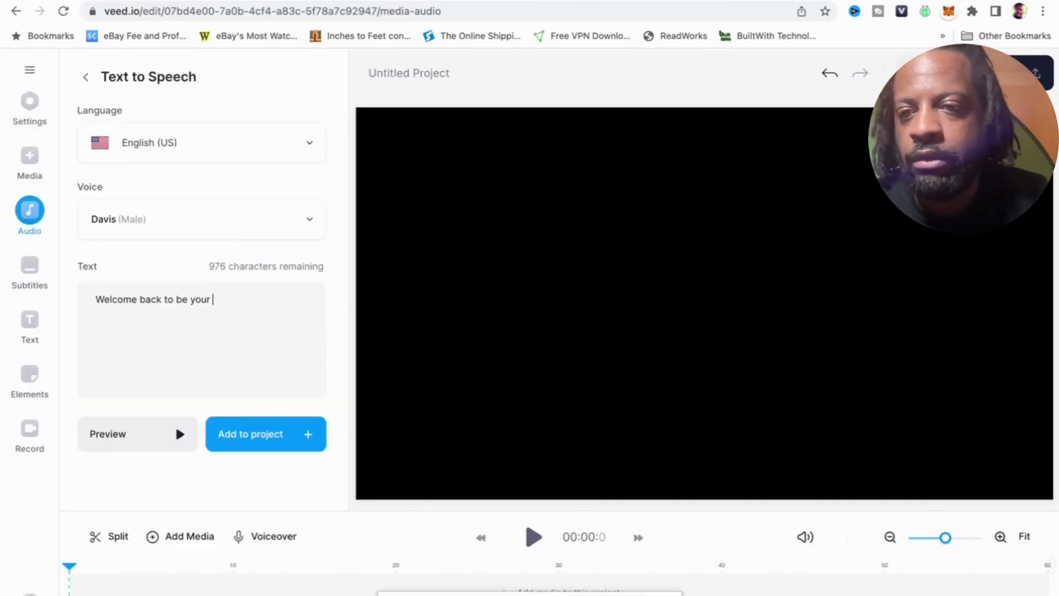
key(BackSpace)
key(BackSpace)
key(BackSpace)
key(BackSpace)
key(BackSpace)
key(BackSpace)
key(BackSpace)
key(BackSpace)
key(BackSpace)
key(BackSpace)
key(BackSpace)
key(BackSpace)
key(BackSpace)
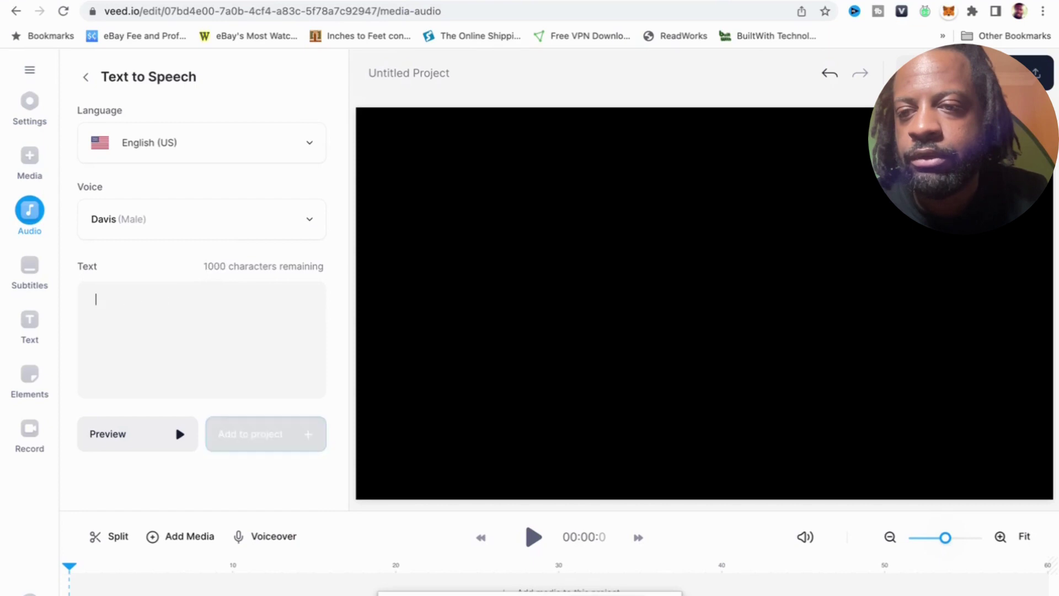
key(super+v)
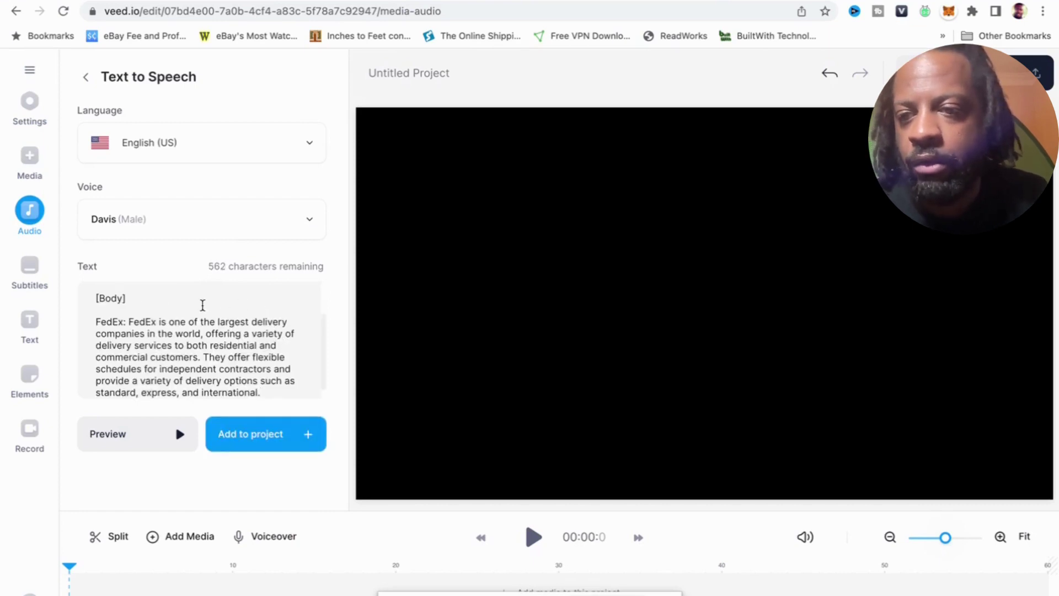
scroll(169, 338, up, 3)
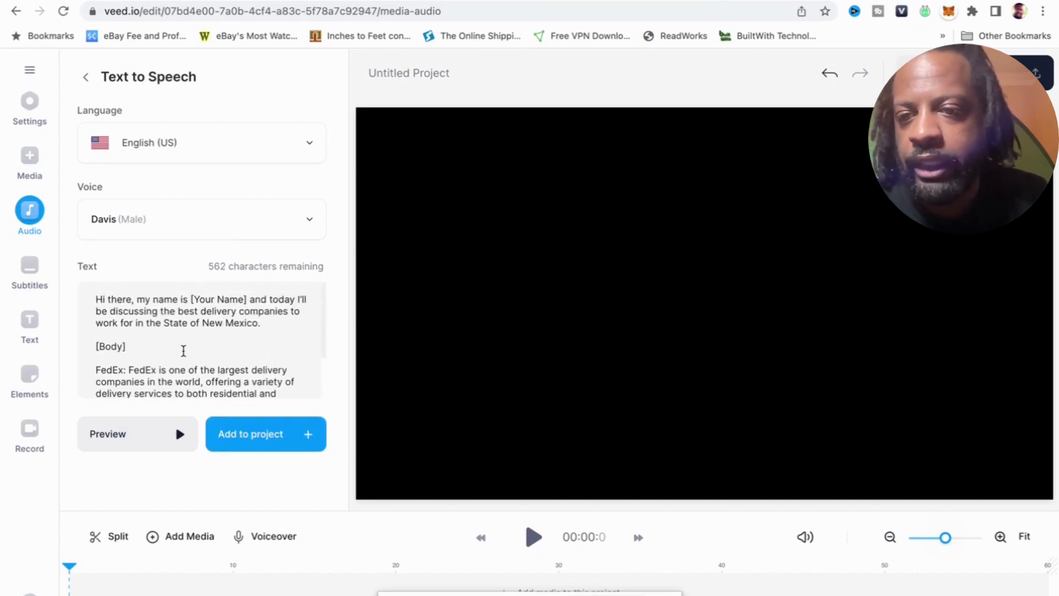
scroll(183, 351, down, 2)
key(Return)
key(Return)
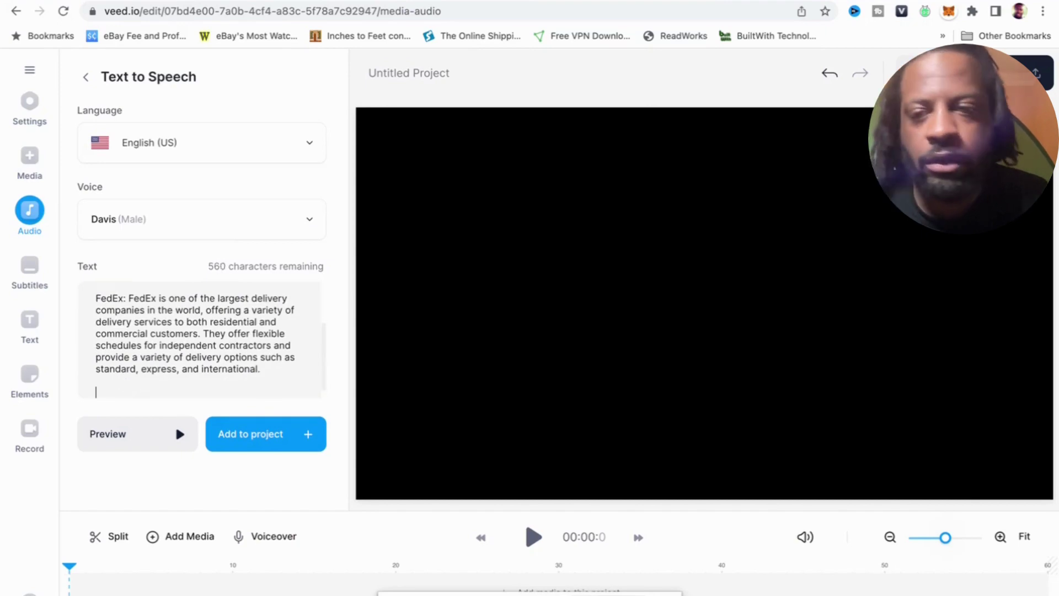
Step: Return to the ChatGPT script and copy the UPS and DHL Express entries
key(ctrl+Tab)
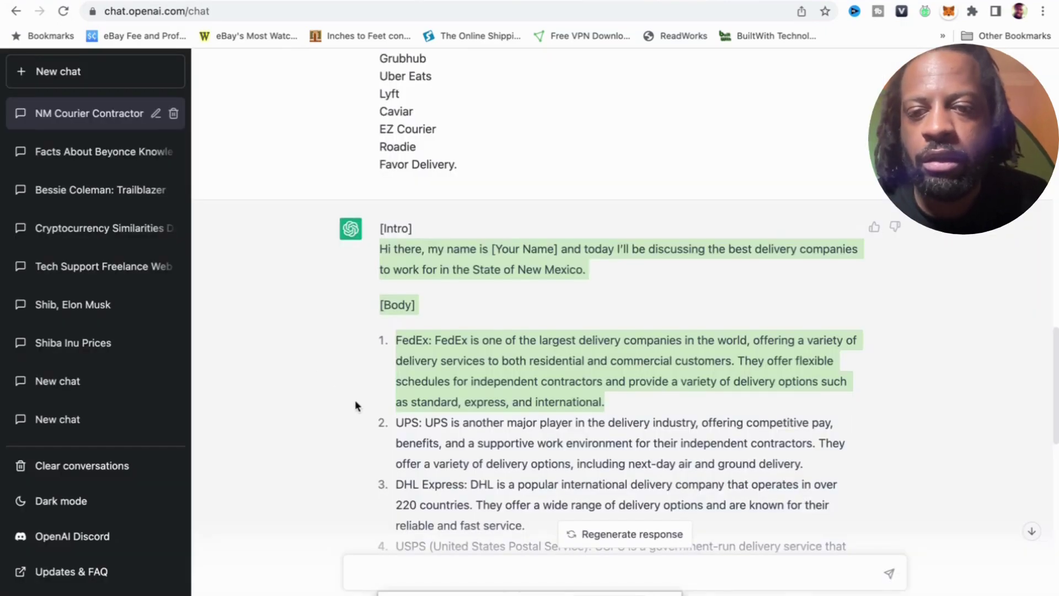
drag(379, 424, 558, 484)
scroll(558, 484, down, 3)
click(395, 274)
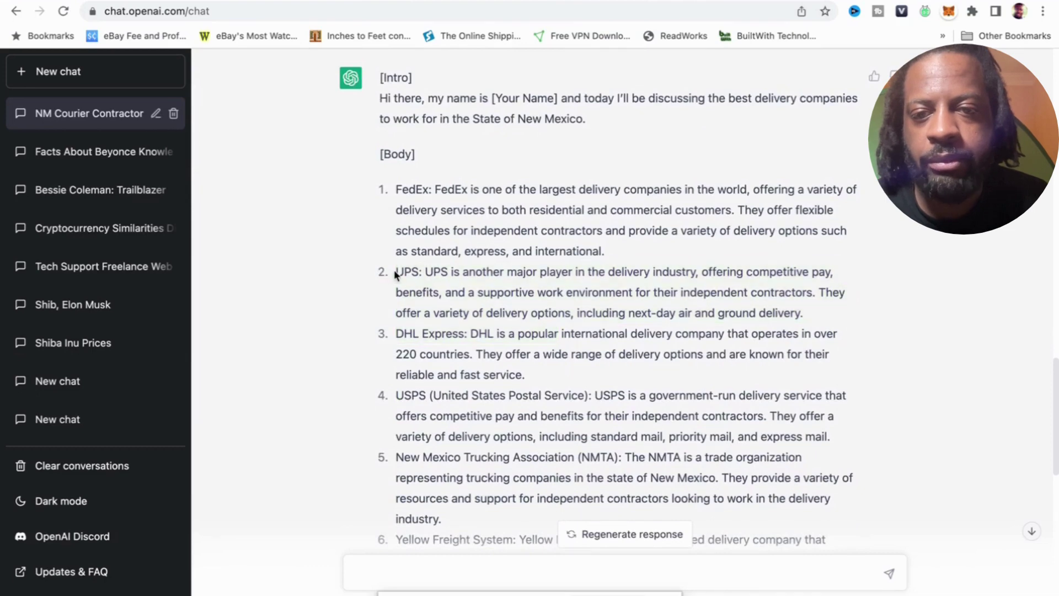
drag(395, 274, 537, 374)
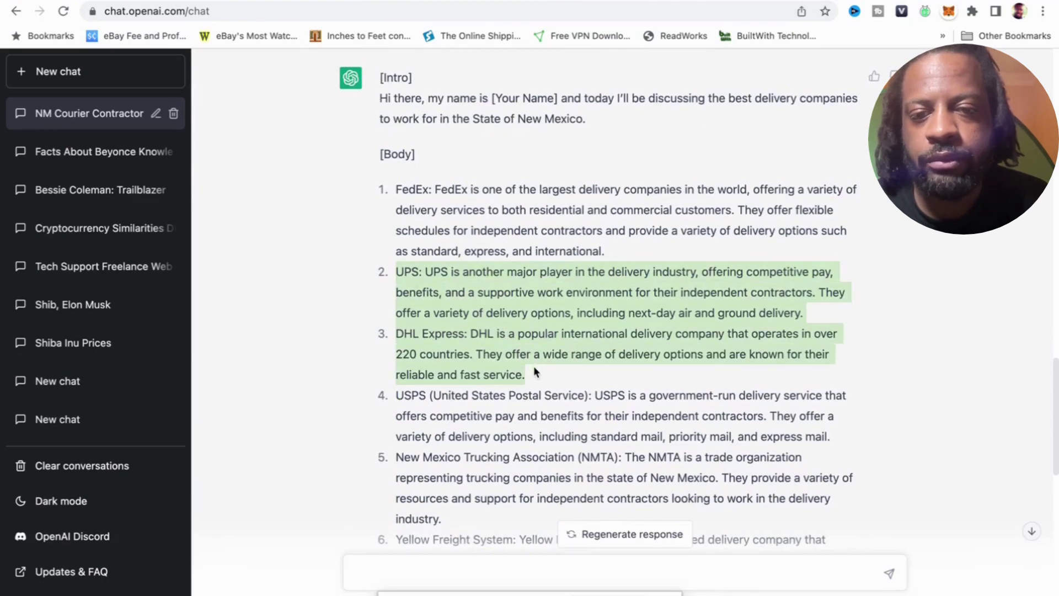
right_click(509, 334)
click(524, 365)
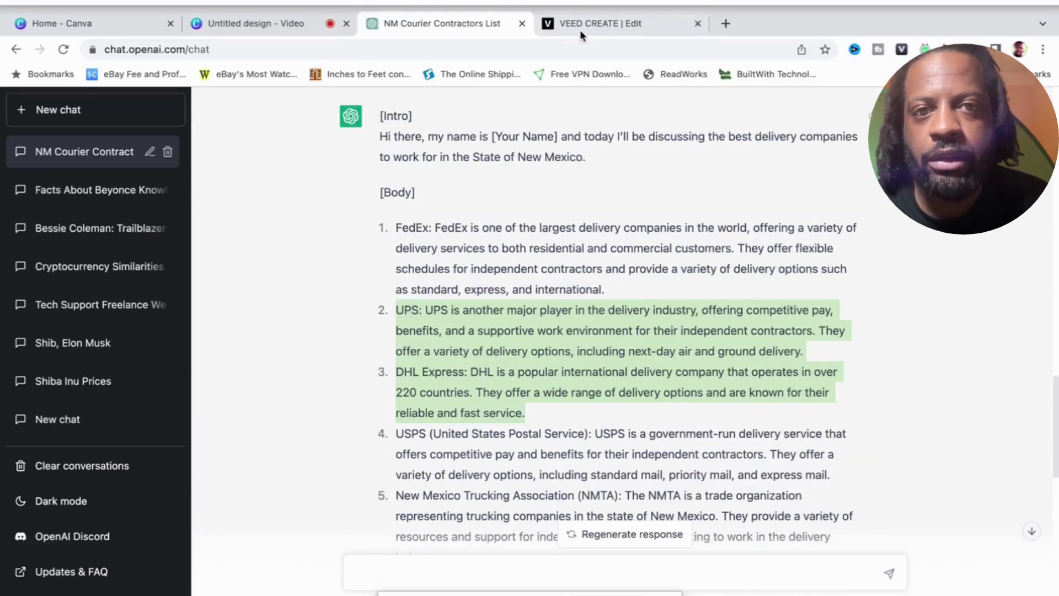
Step: Switch back to VEED.IO and paste the UPS and DHL Express entries below the FedEx paragraph
key(ctrl+Tab)
key(Return)
key(Return)
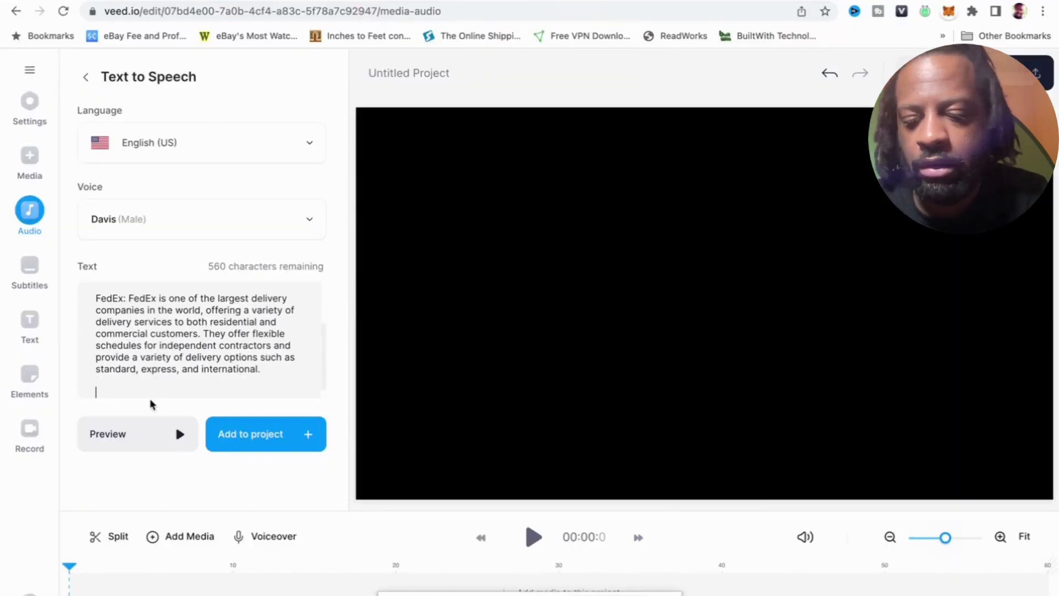
key(ctrl+v)
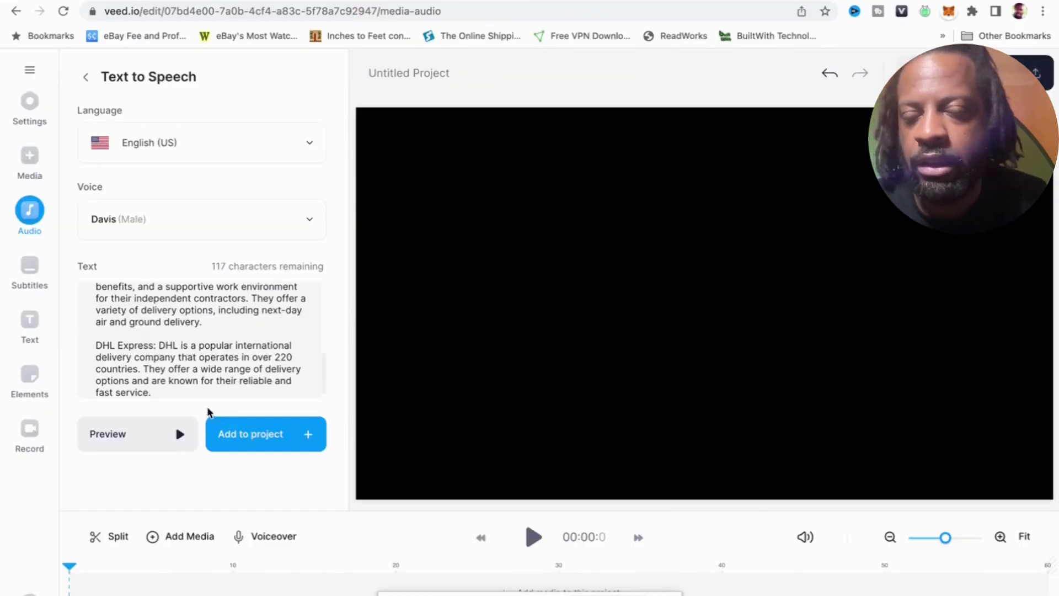
Step: Replace "Hi there, my name is [Your Name]" with "Yo Yo Welcome back to Boss up with" followed by the host's name
scroll(200, 373, up, 10)
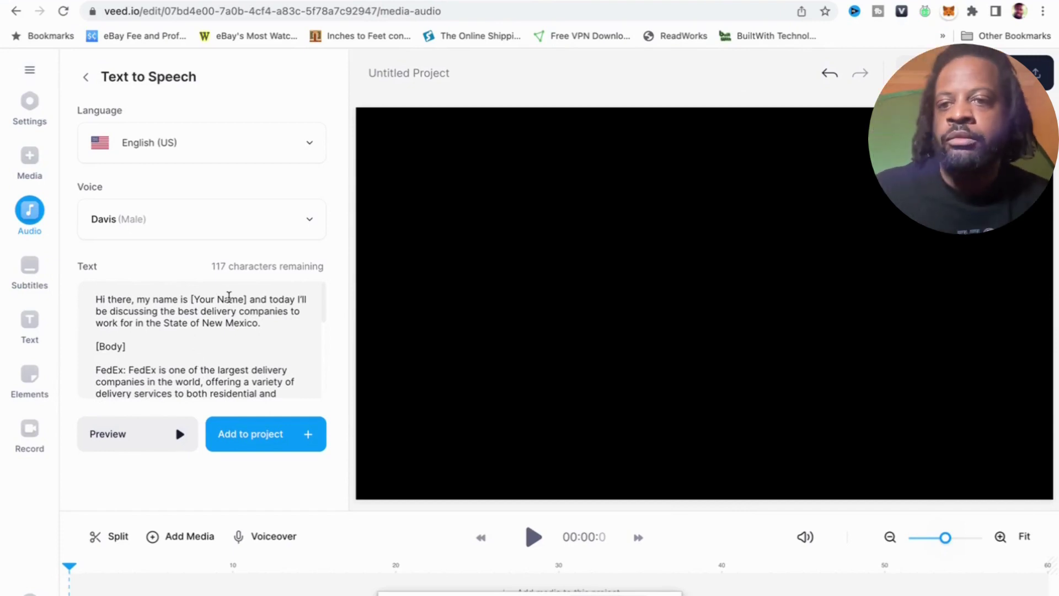
drag(244, 297, 95, 298)
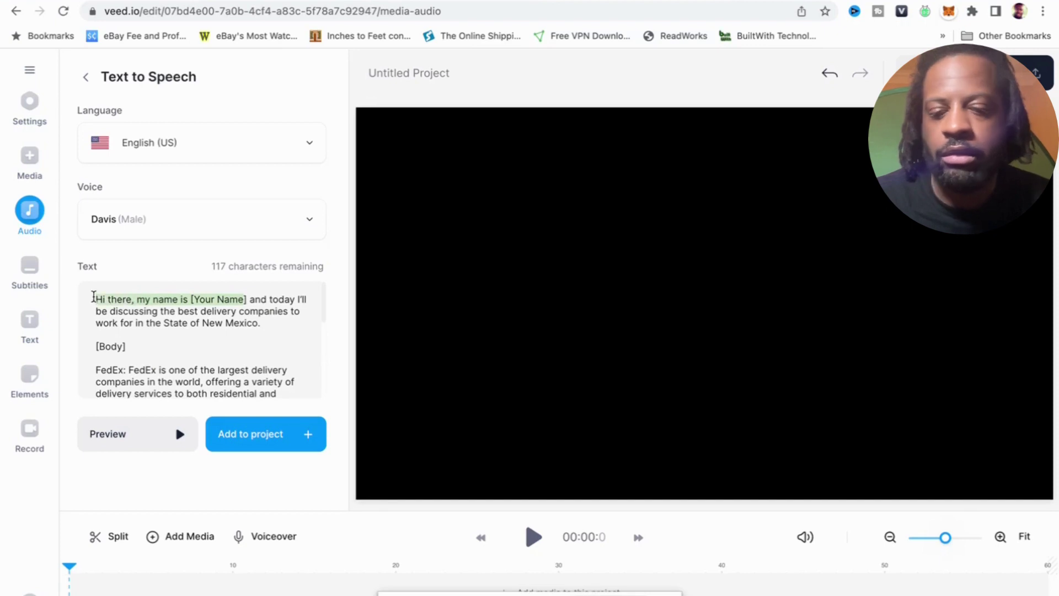
text(Yo Yo)
text( Welco)
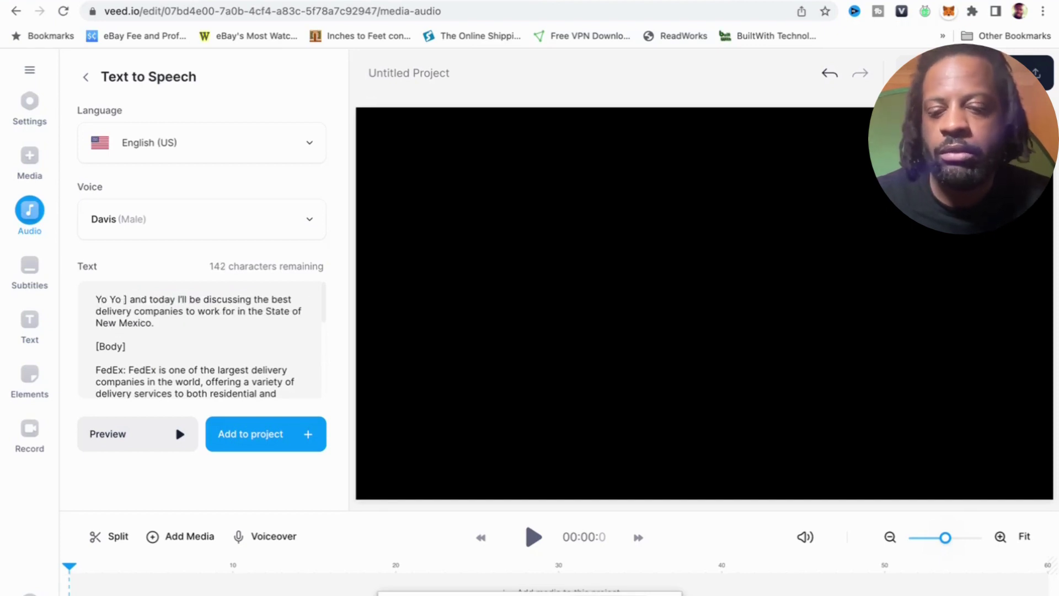
text(me back to B)
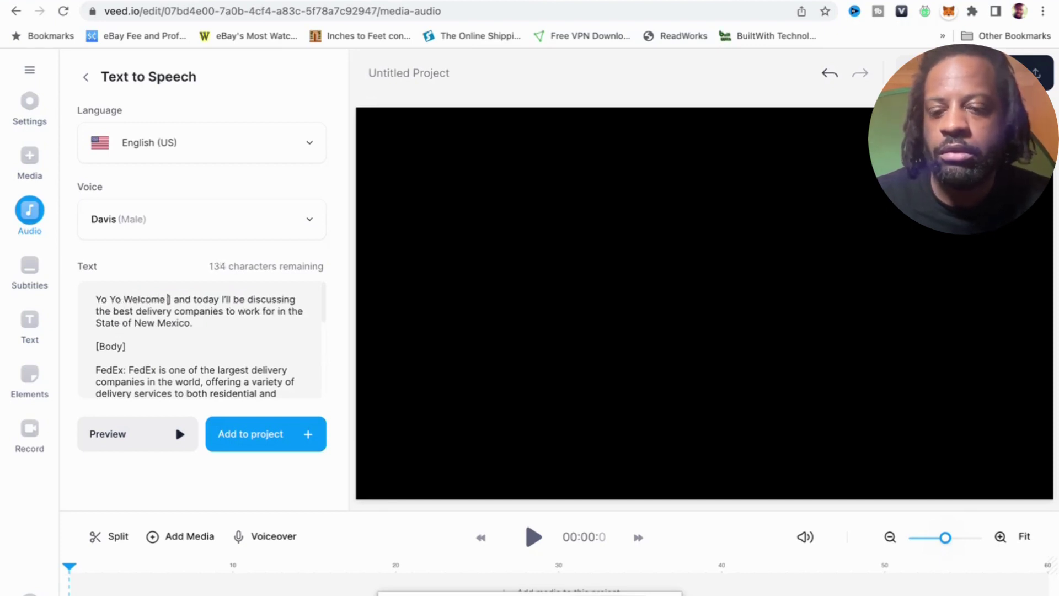
text(oss up with)
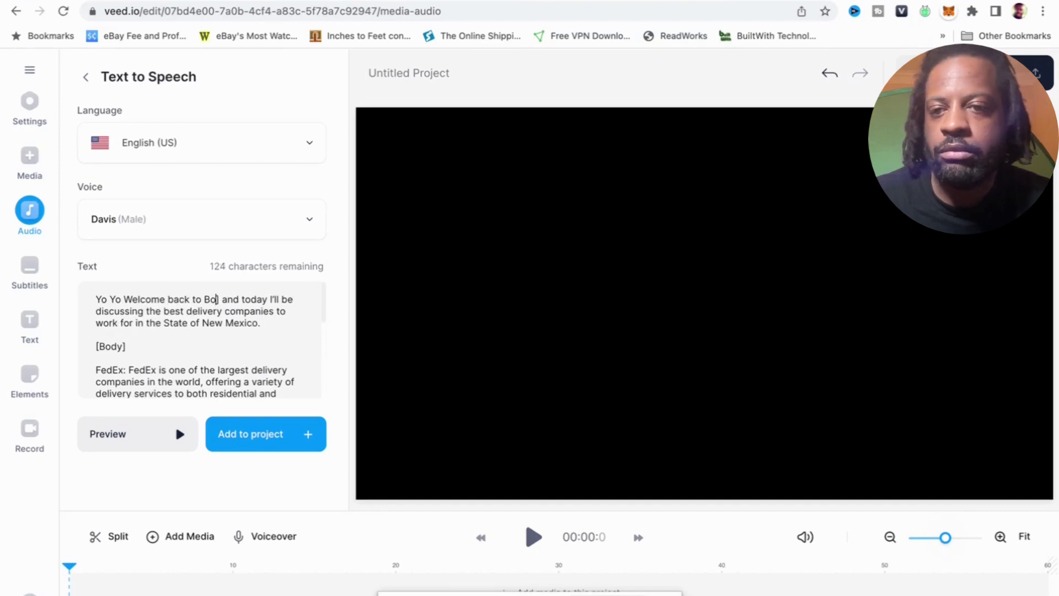
text( Kae)
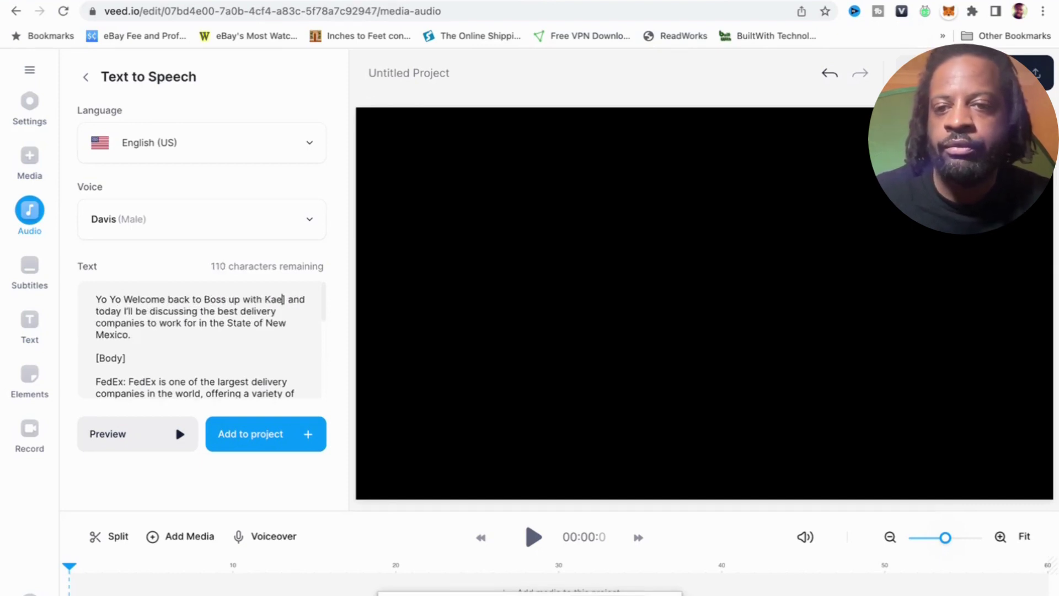
key(BackSpace)
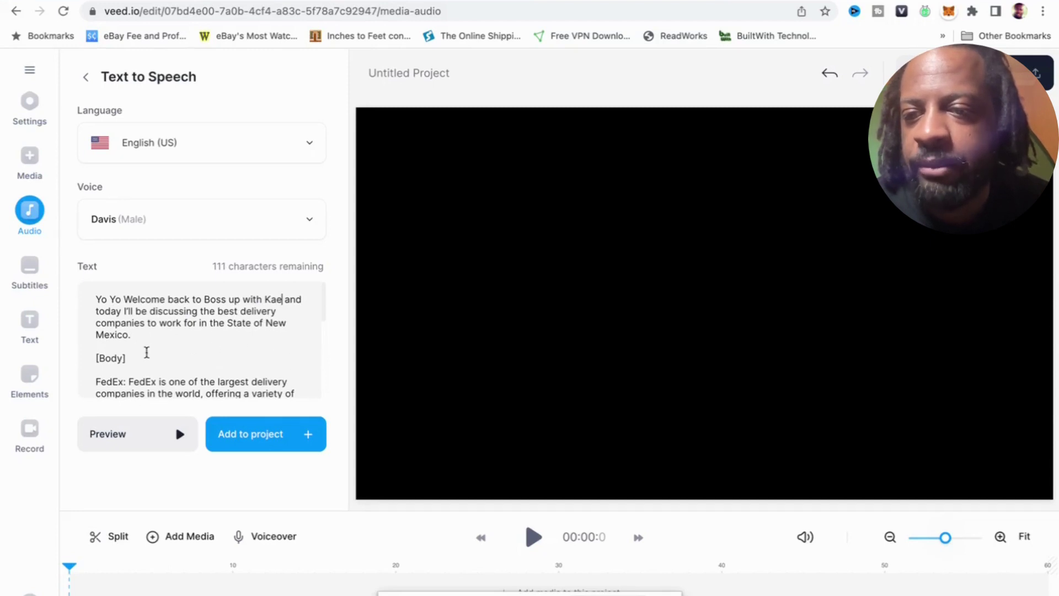
Step: Delete the "[Body]" label from the narration text, keeping an empty line in its place above the FedEx paragraph
scroll(161, 350, down, 1)
drag(131, 313, 95, 313)
key(BackSpace)
key(BackSpace)
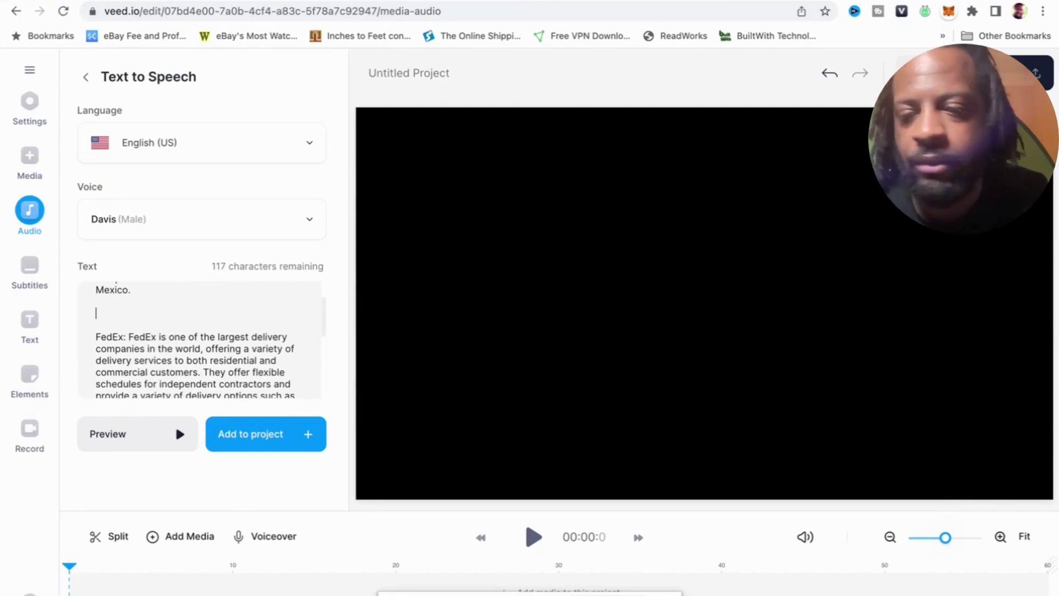
scroll(130, 317, up, 1)
scroll(130, 317, down, 4)
scroll(130, 316, up, 3)
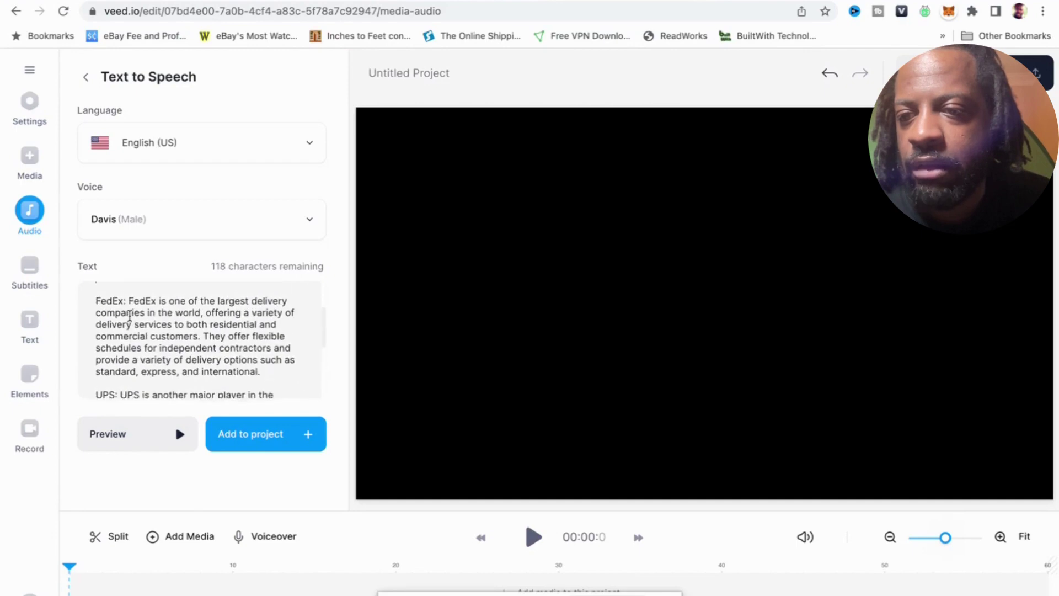
click(130, 316)
key(Return)
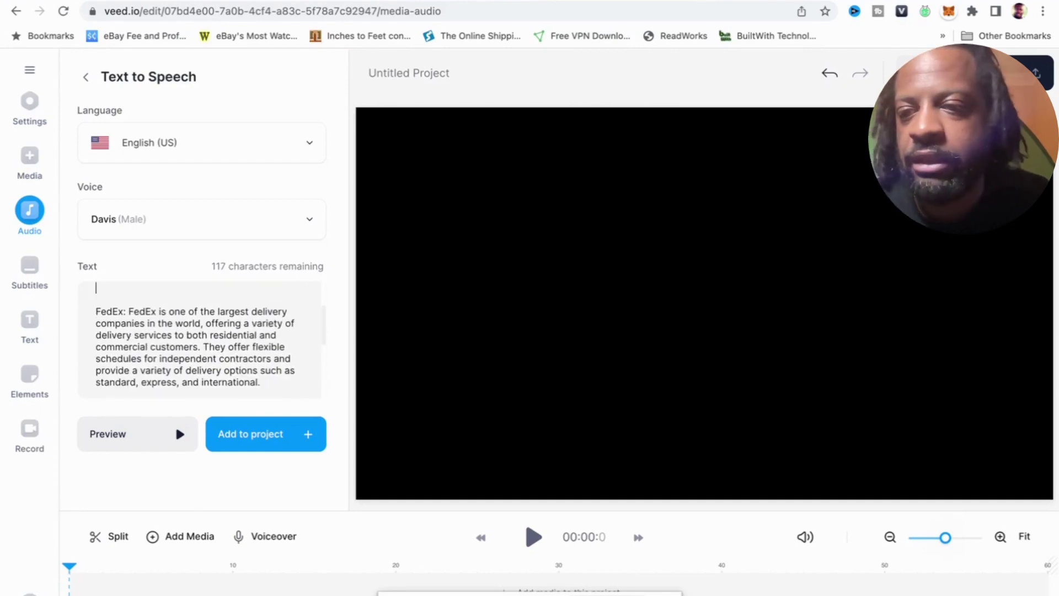
scroll(124, 320, up, 3)
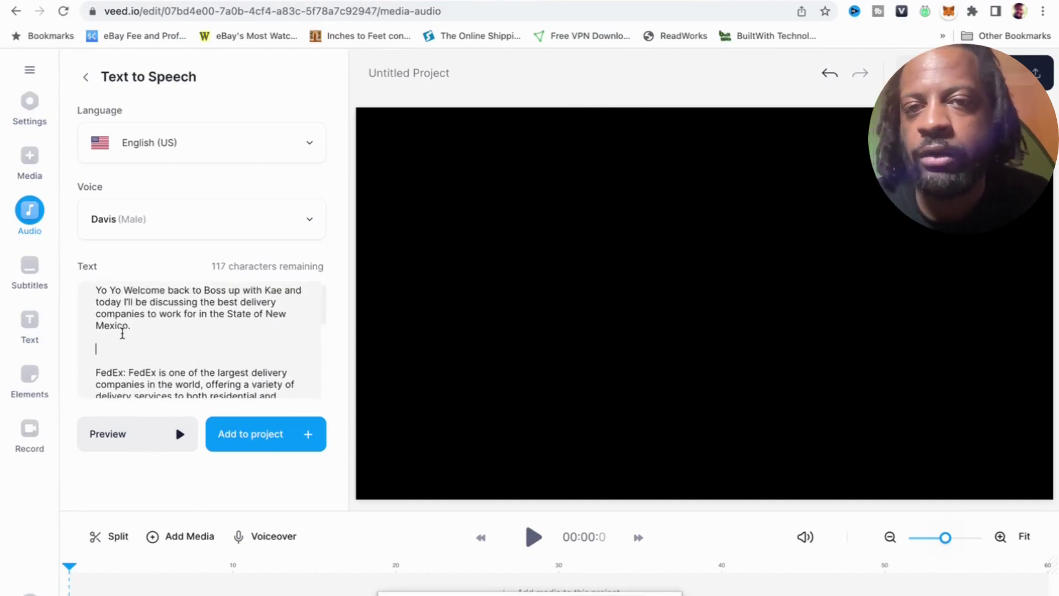
Step: Delete the "UPS:" and "FedEx:" labels from the start of their paragraphs in the narration text
scroll(122, 332, down, 3)
scroll(121, 331, down, 5)
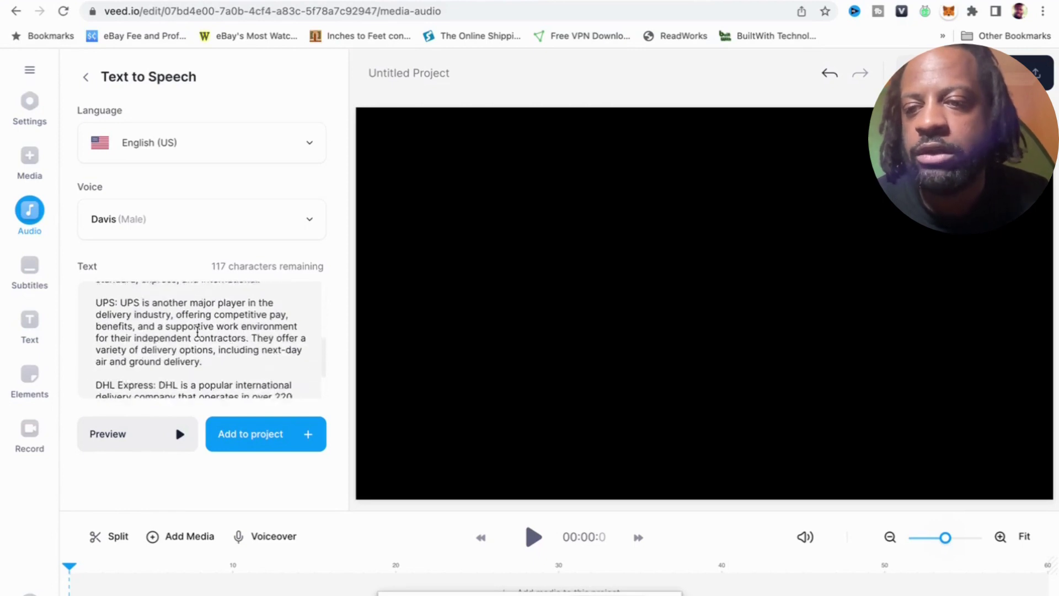
scroll(197, 331, down, 2)
scroll(196, 331, up, 5)
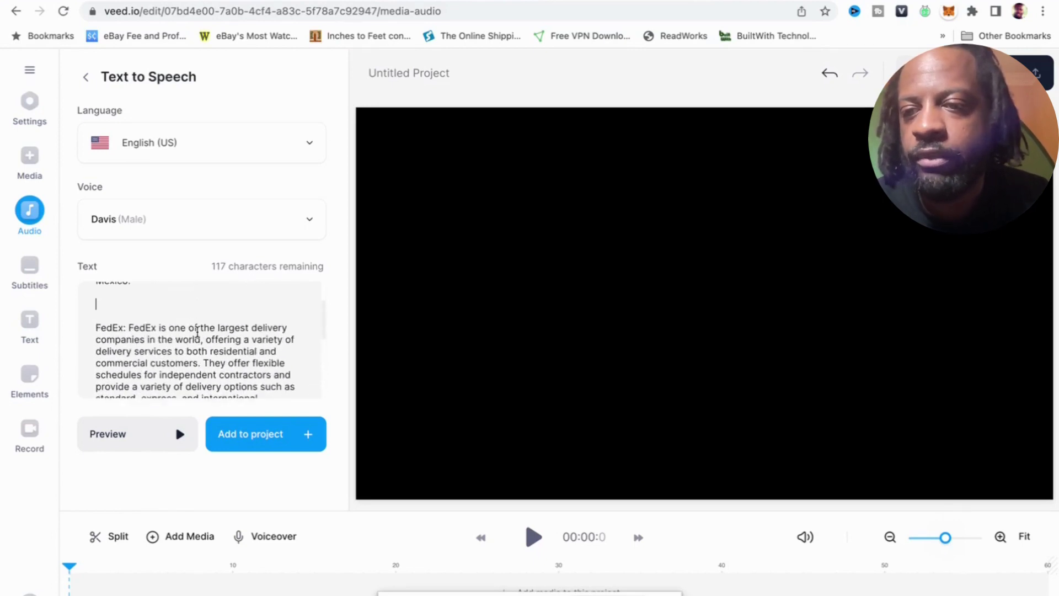
scroll(193, 332, down, 2)
drag(117, 331, 92, 330)
key(BackSpace)
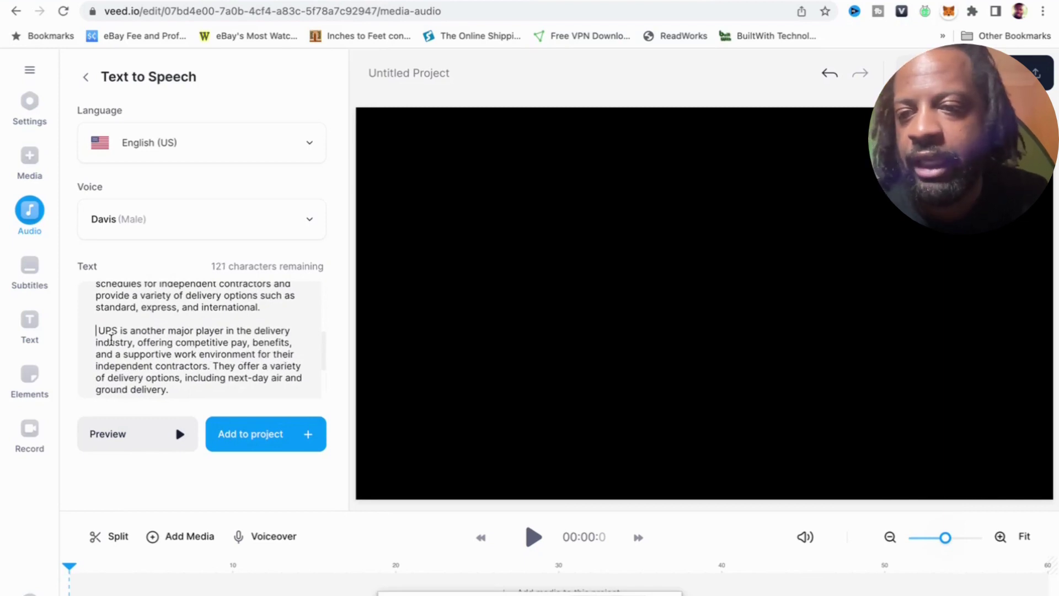
scroll(111, 340, up, 2)
scroll(111, 339, up, 1)
drag(127, 308, 96, 308)
key(BackSpace)
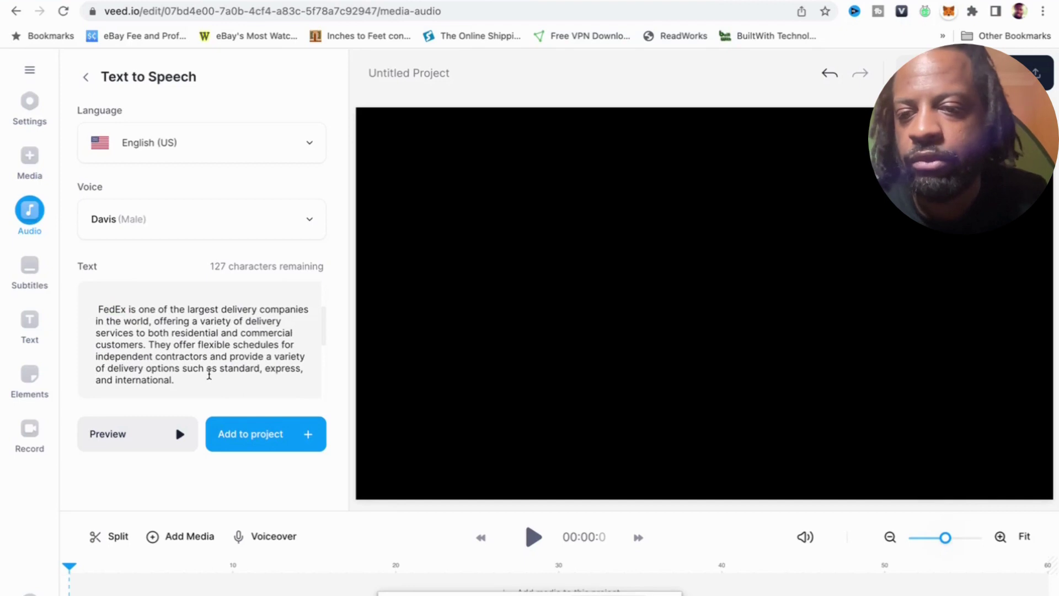
Step: Preview the edited narration in the Davis voice and add it to the project as audio
click(177, 435)
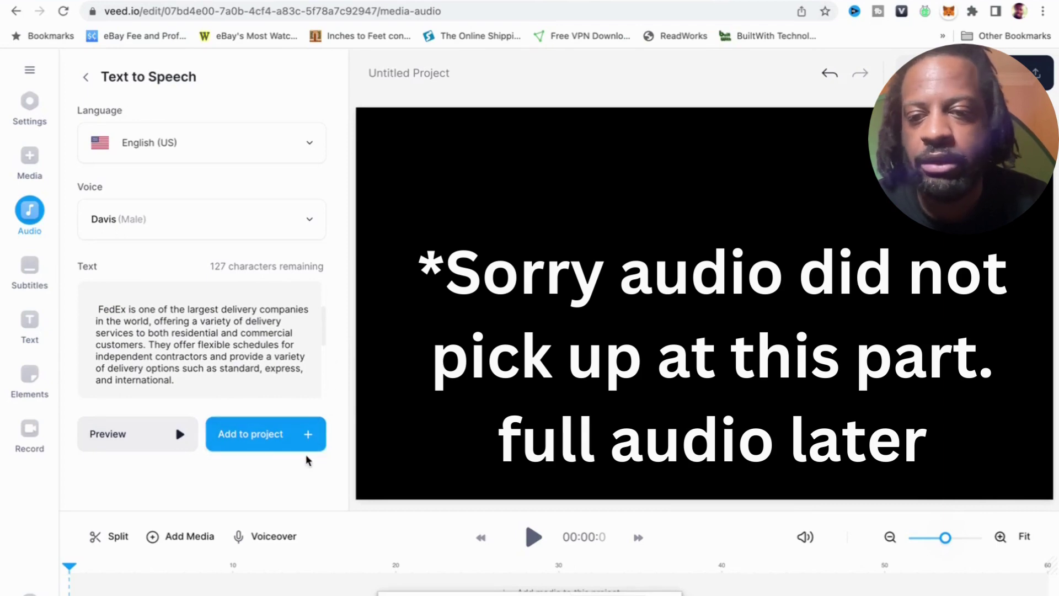
click(254, 438)
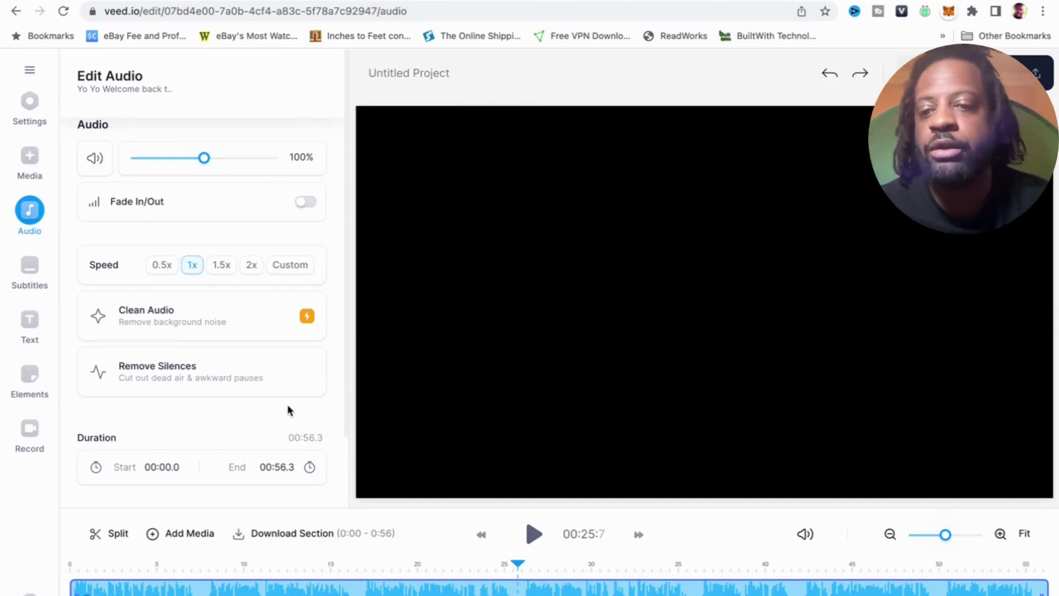
scroll(287, 405, down, 3)
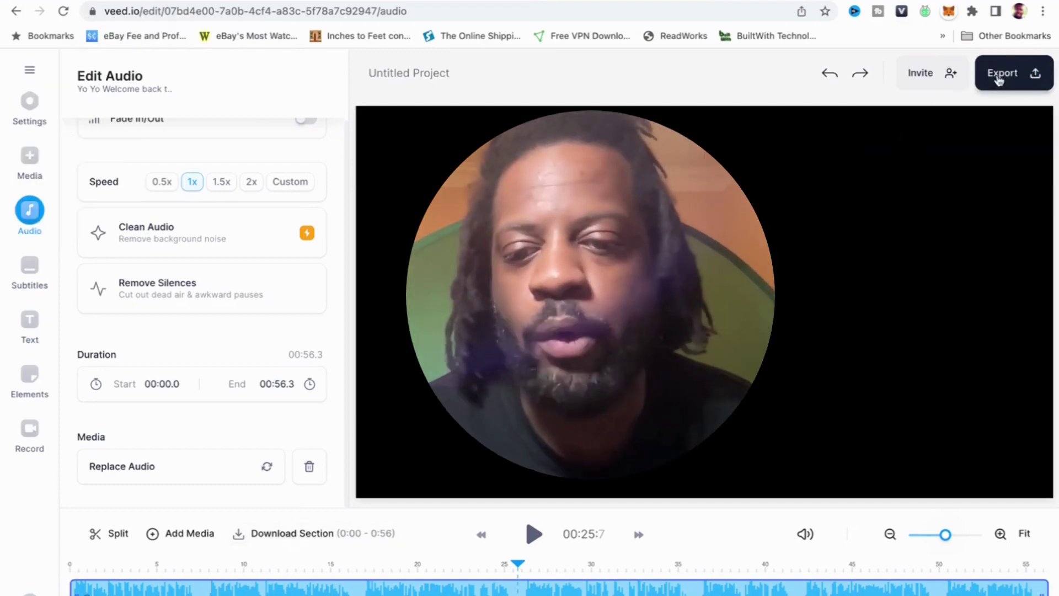
Step: Export the whole project as a video with Standard quality, leaving the section download unused
click(295, 536)
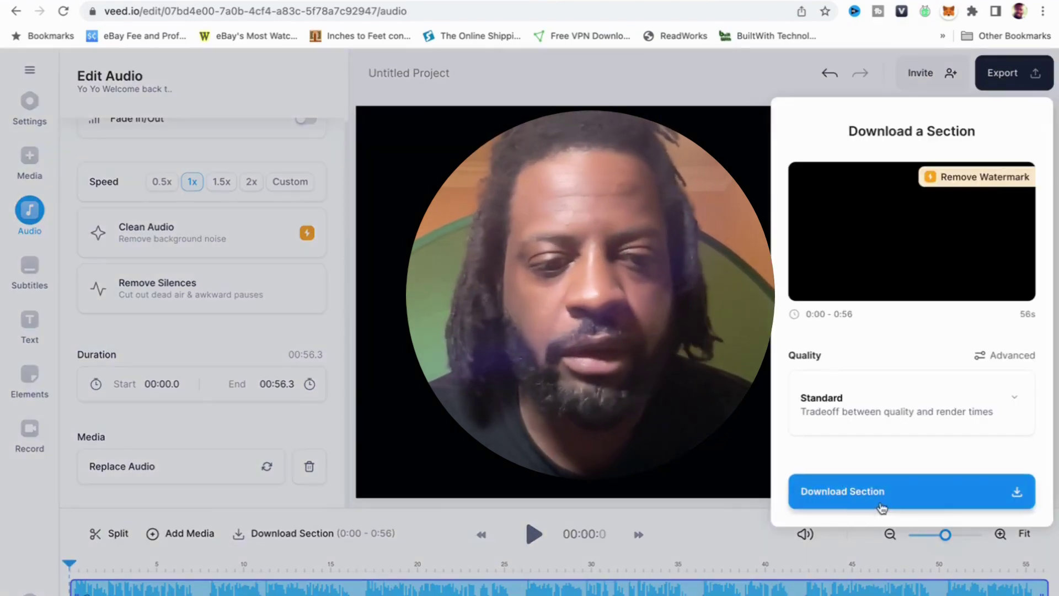
click(1020, 87)
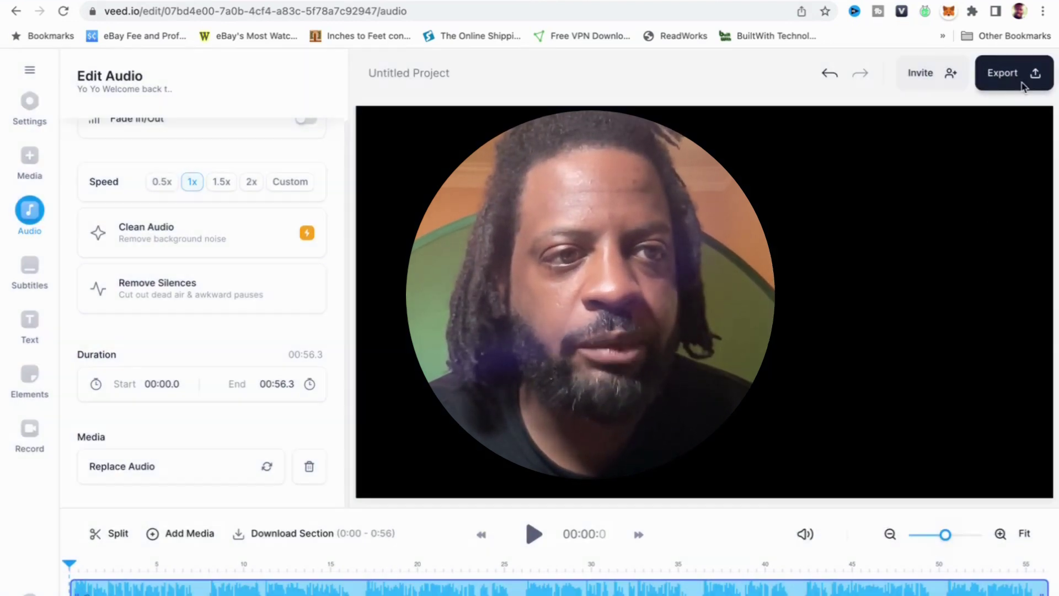
click(1023, 88)
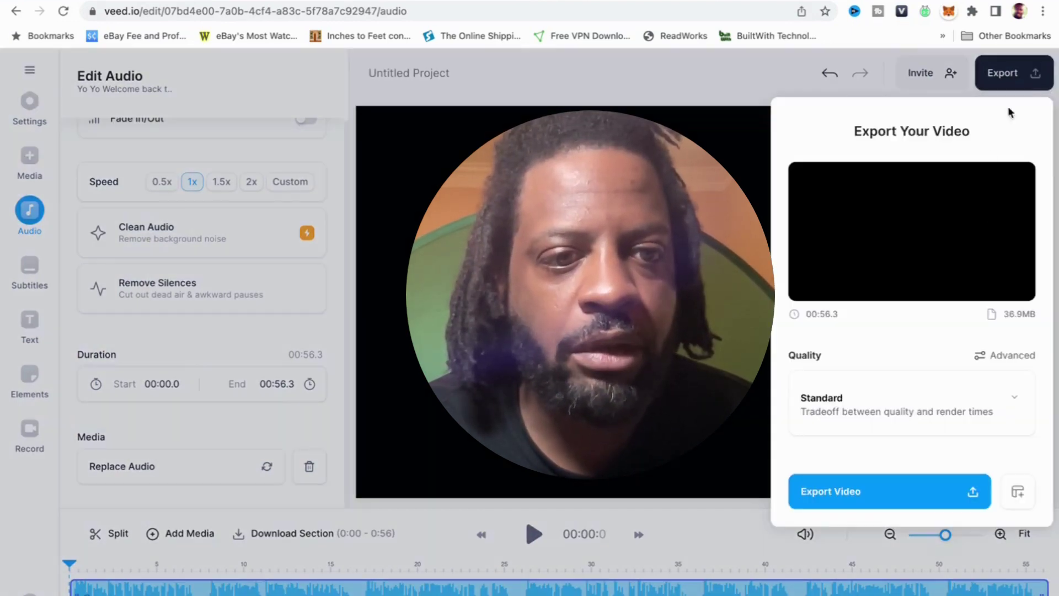
click(890, 492)
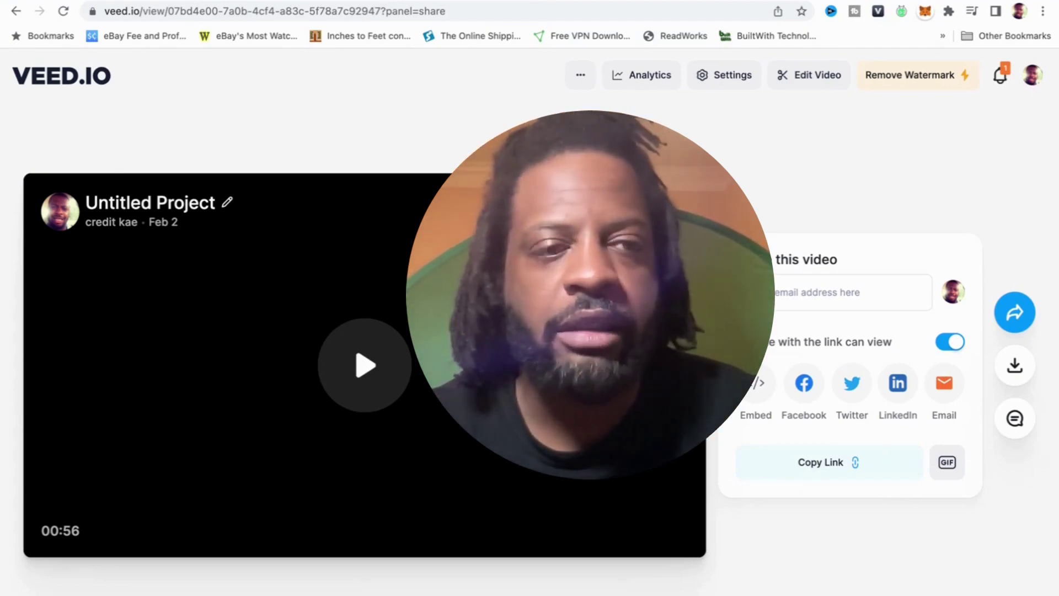
Step: Download the exported project as an MP3 named "new mexo video" into the Downloads folder
click(1015, 369)
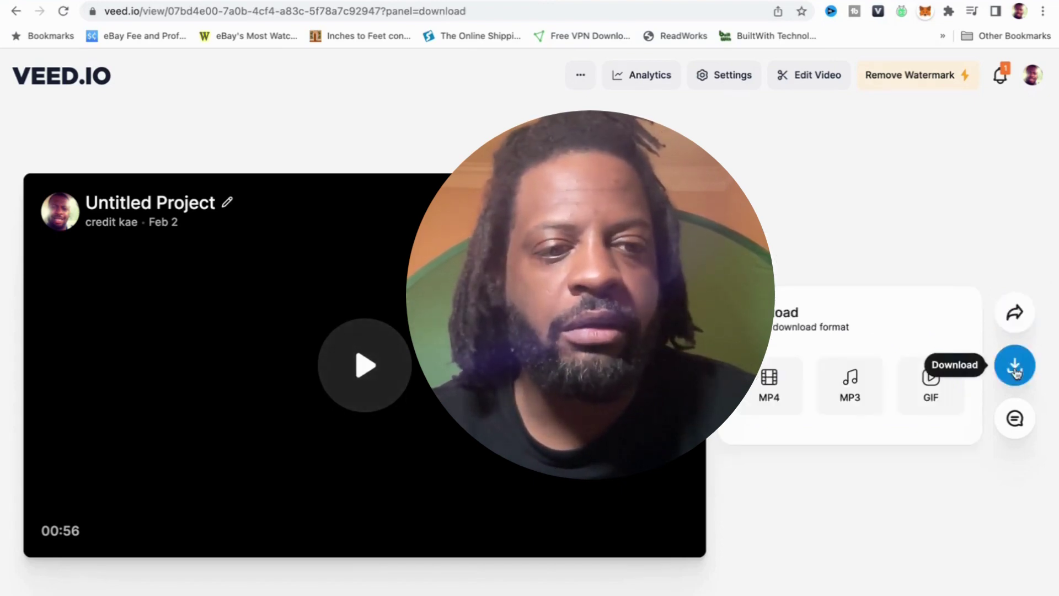
click(844, 395)
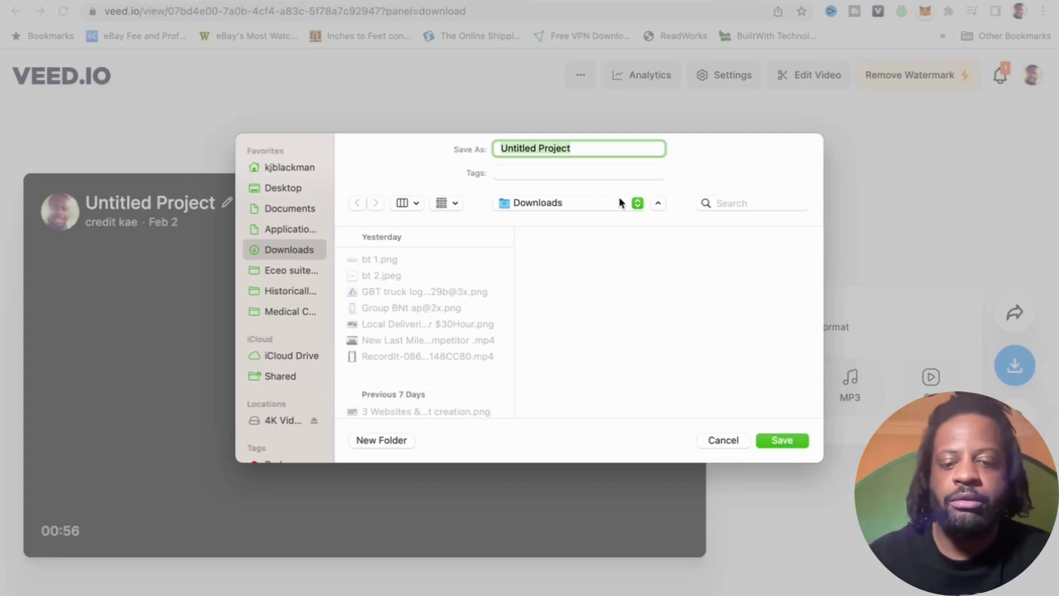
text(new mexo video)
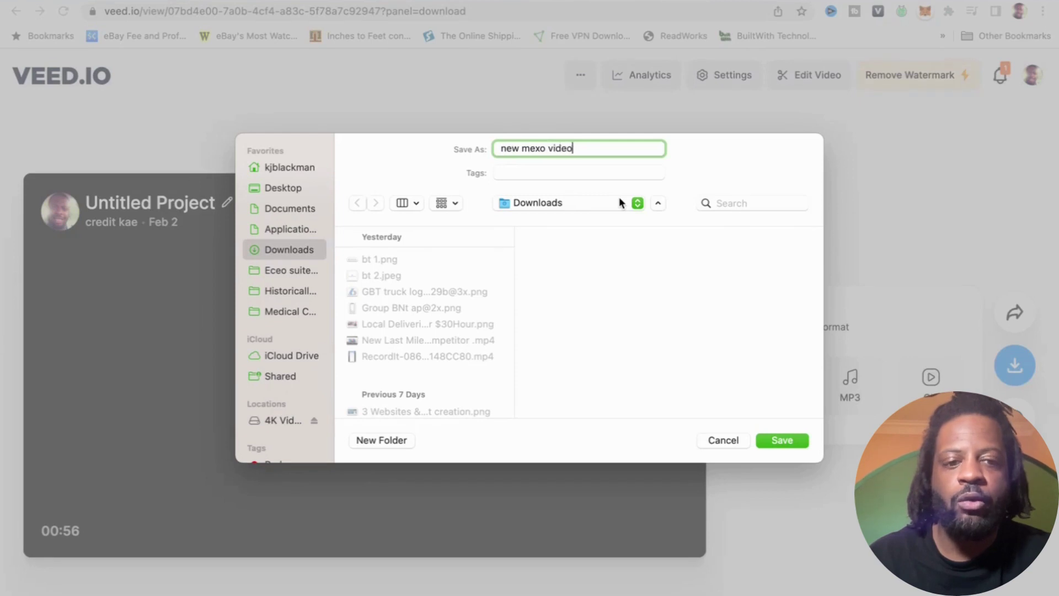
key(Return)
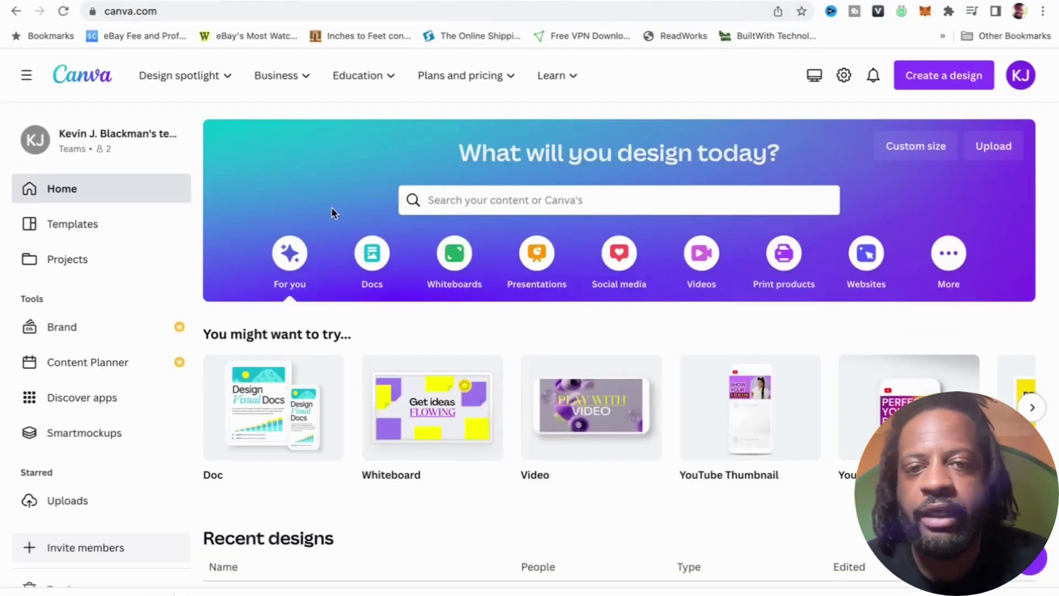
Step: Switch to Canva, start a blank Video design and upload new mexo video.mp3 from the Downloads folder
click(555, 412)
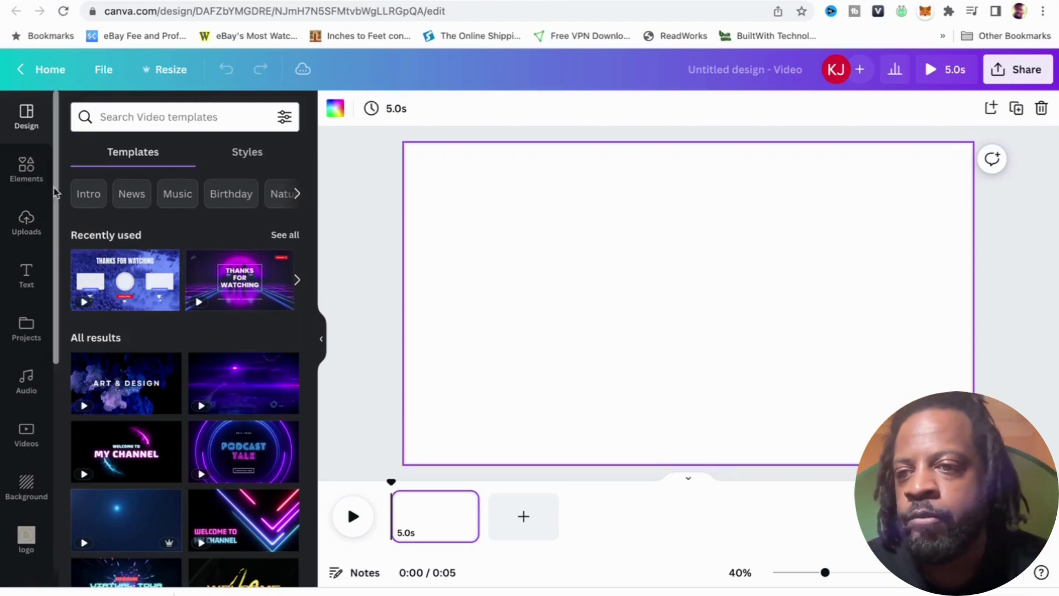
click(26, 223)
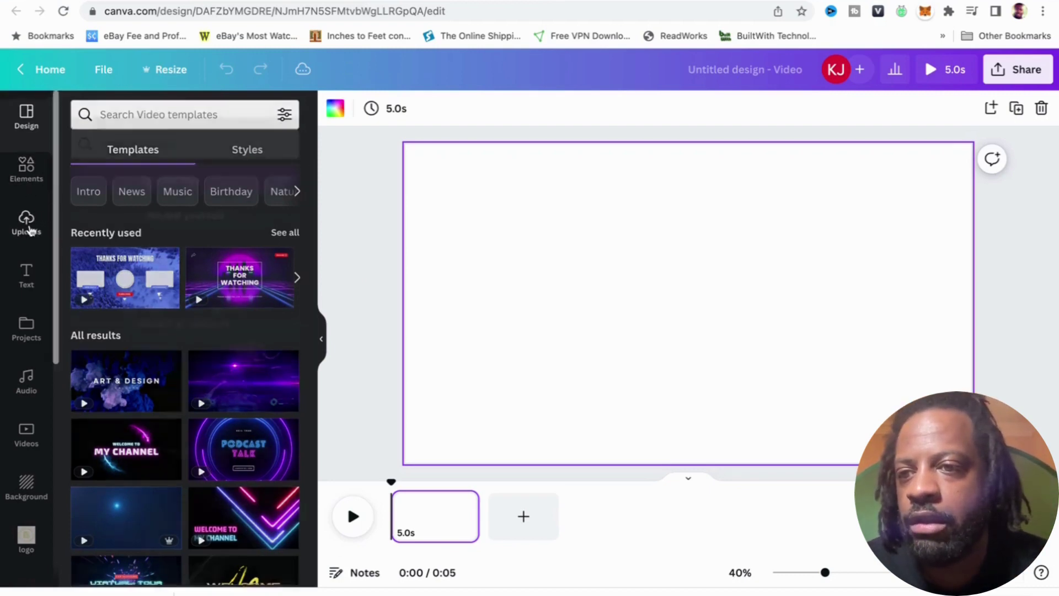
click(259, 225)
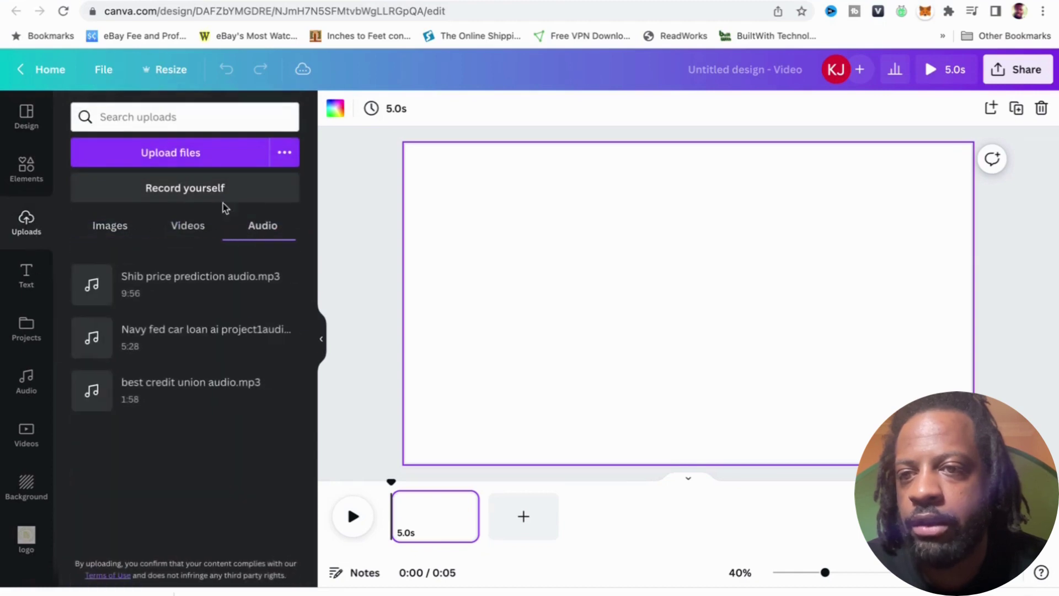
click(156, 160)
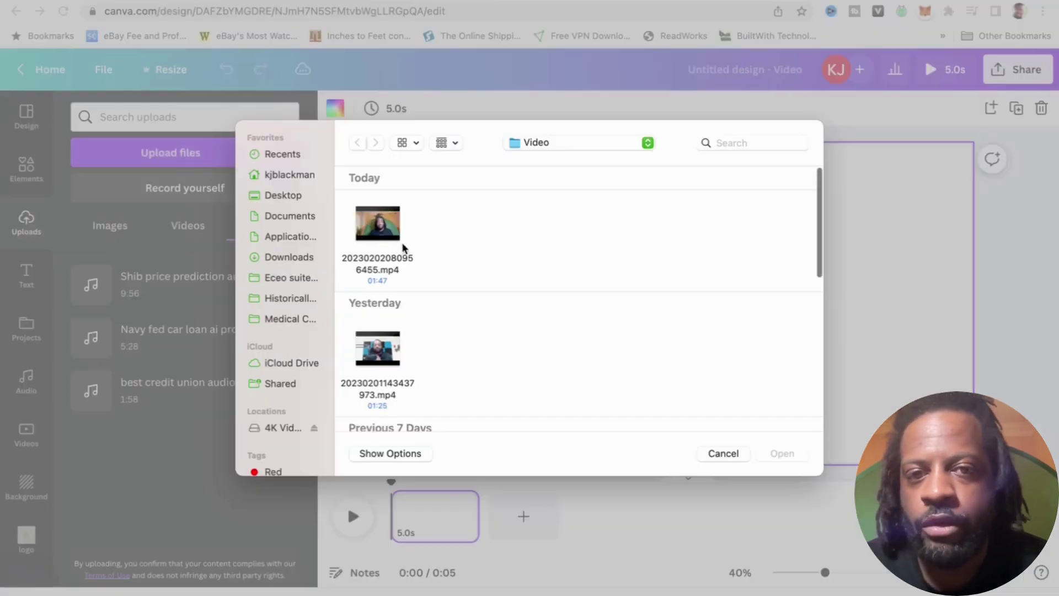
click(289, 259)
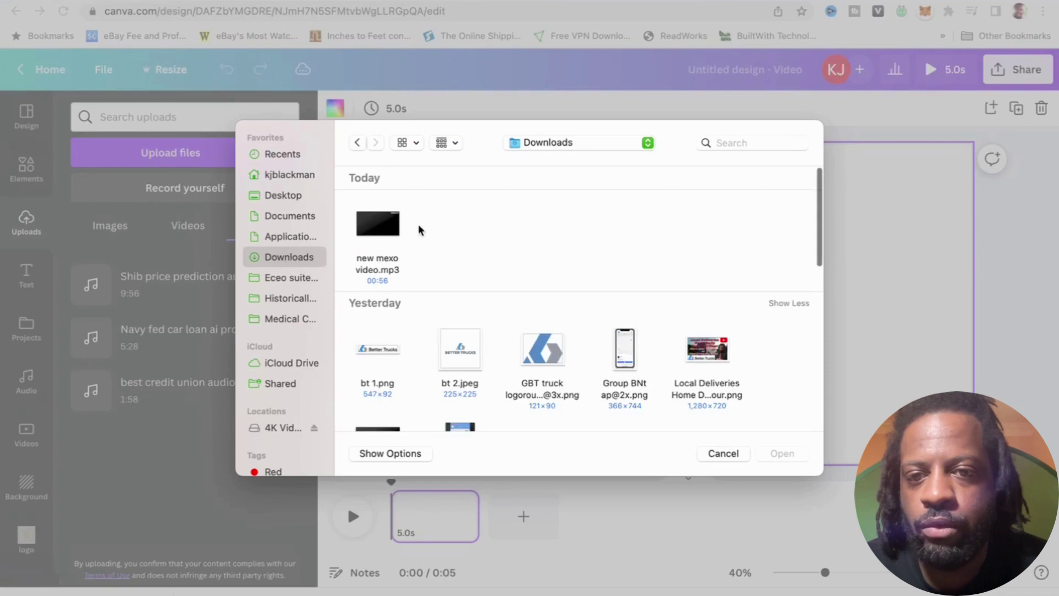
double_click(394, 230)
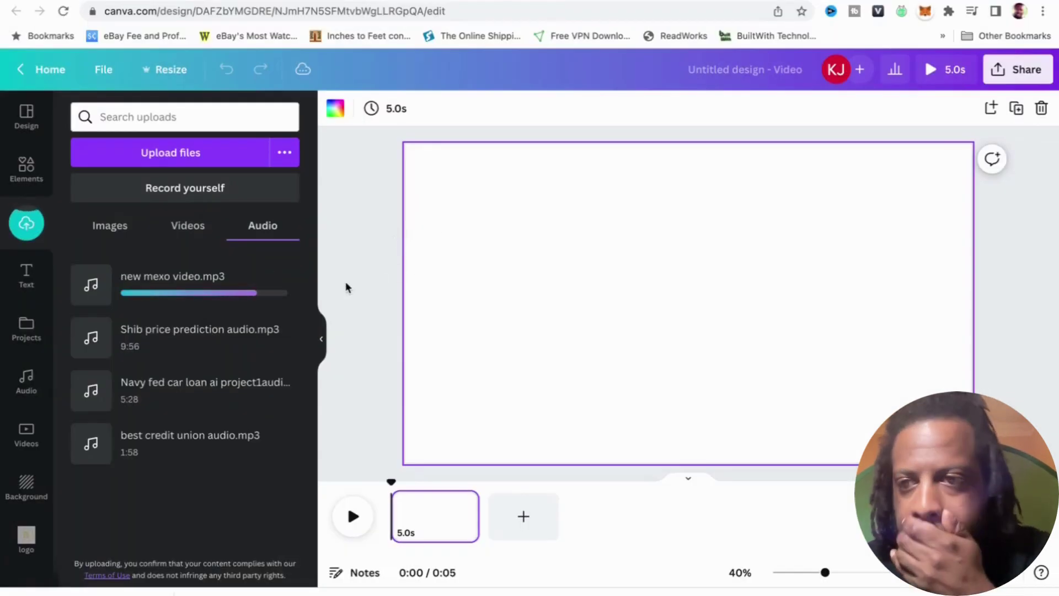
Step: Search the elements for "new mexico" and place the 13-second night city skyline video on the first page
click(21, 178)
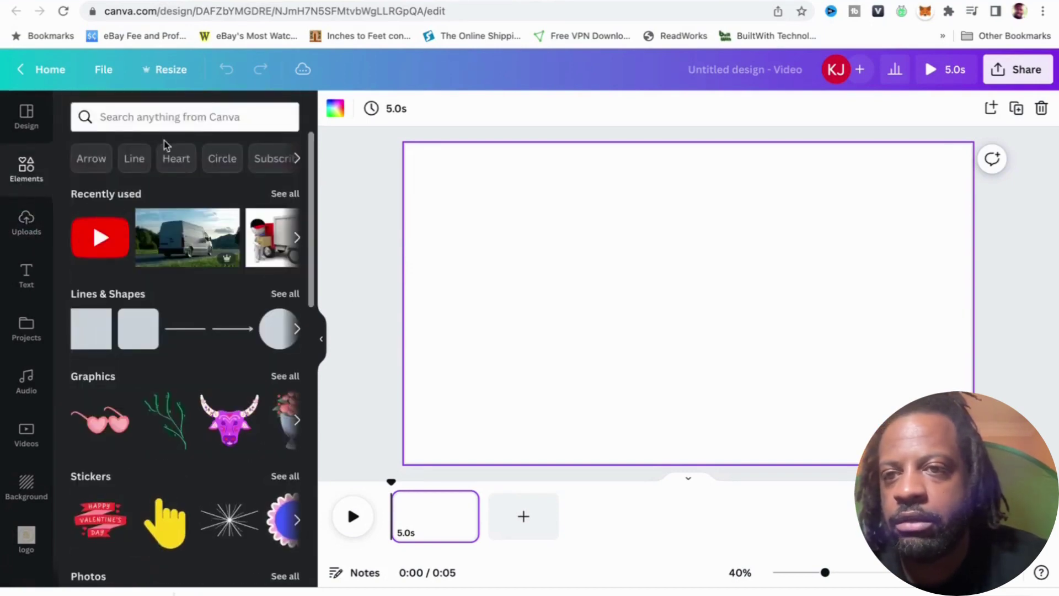
click(166, 116)
text(new mexico)
click(122, 182)
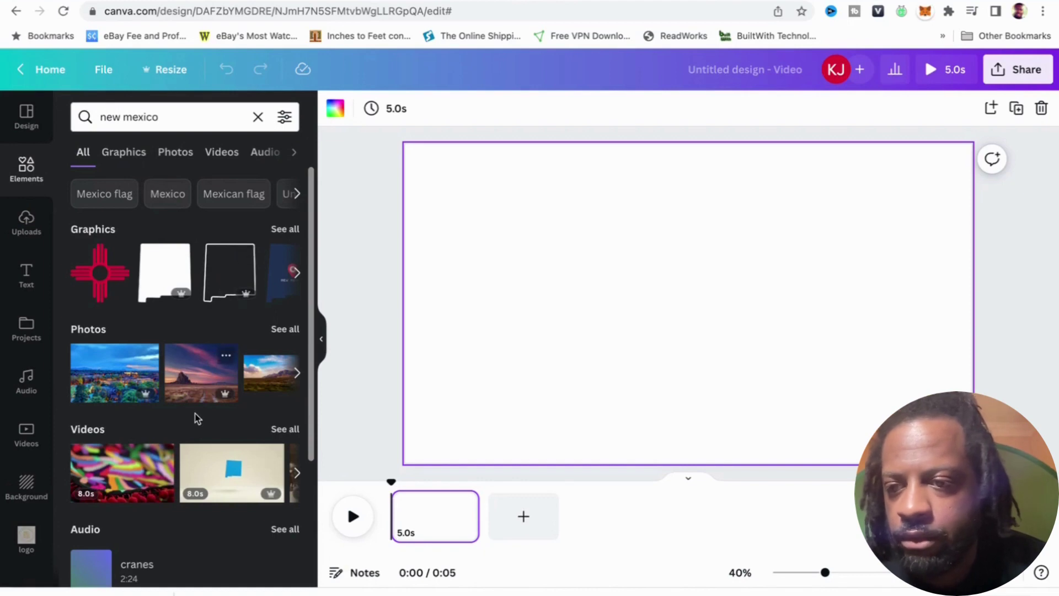
scroll(186, 401, down, 2)
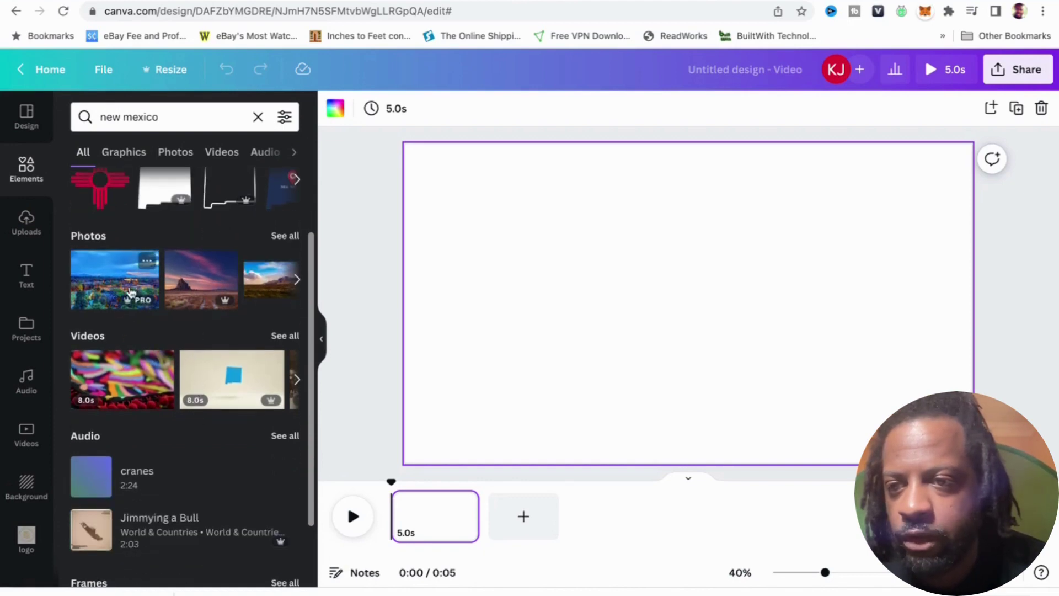
scroll(144, 375, right, 5)
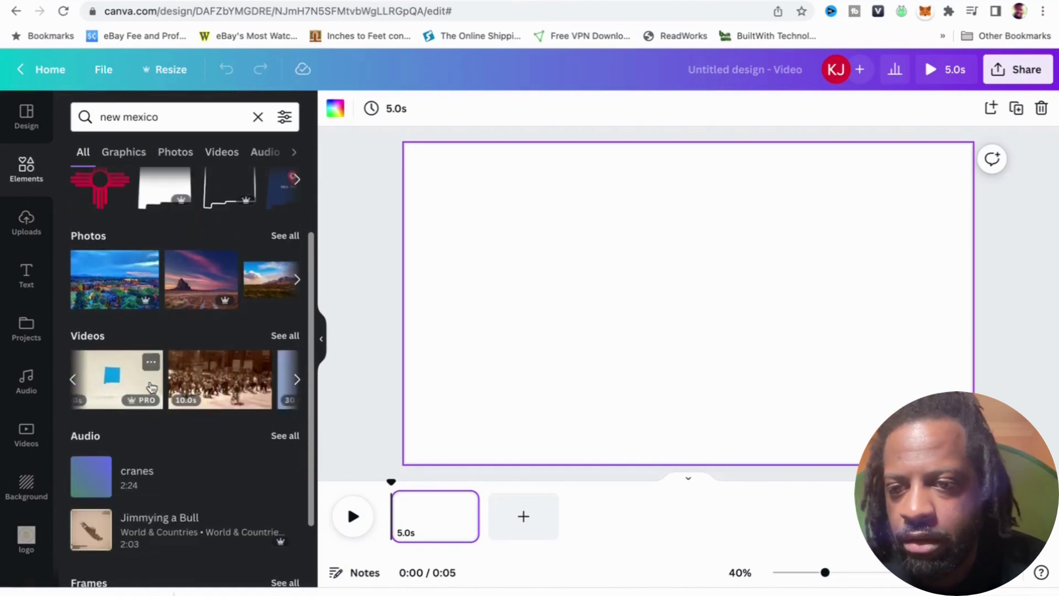
scroll(153, 388, right, 5)
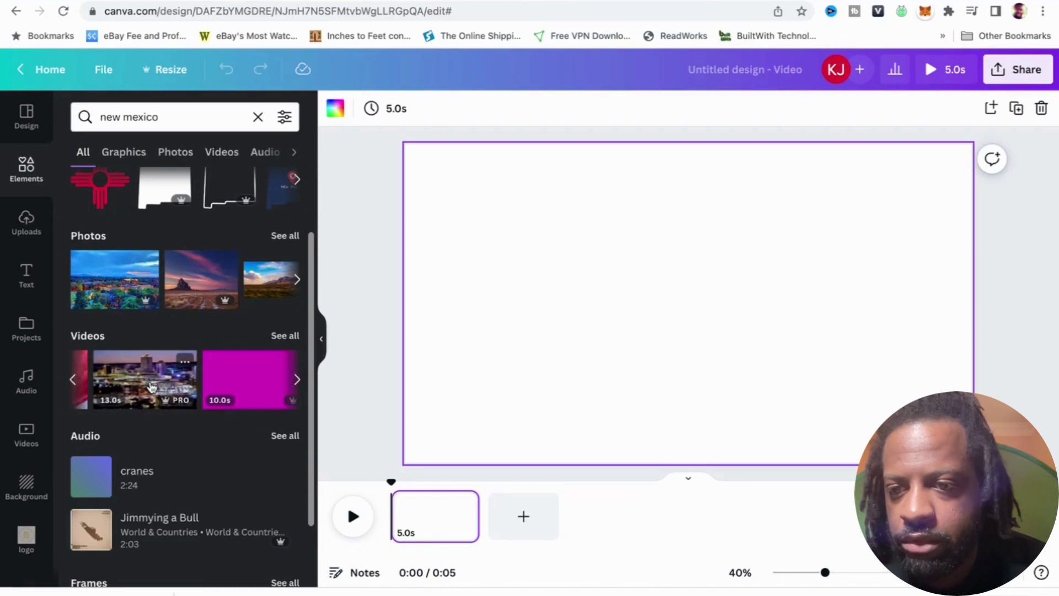
drag(152, 386, 436, 519)
Step: Add the 19-second food-chopping clip over the first page and the 15-second flowering cactus clip as a separate second page
scroll(237, 381, right, 5)
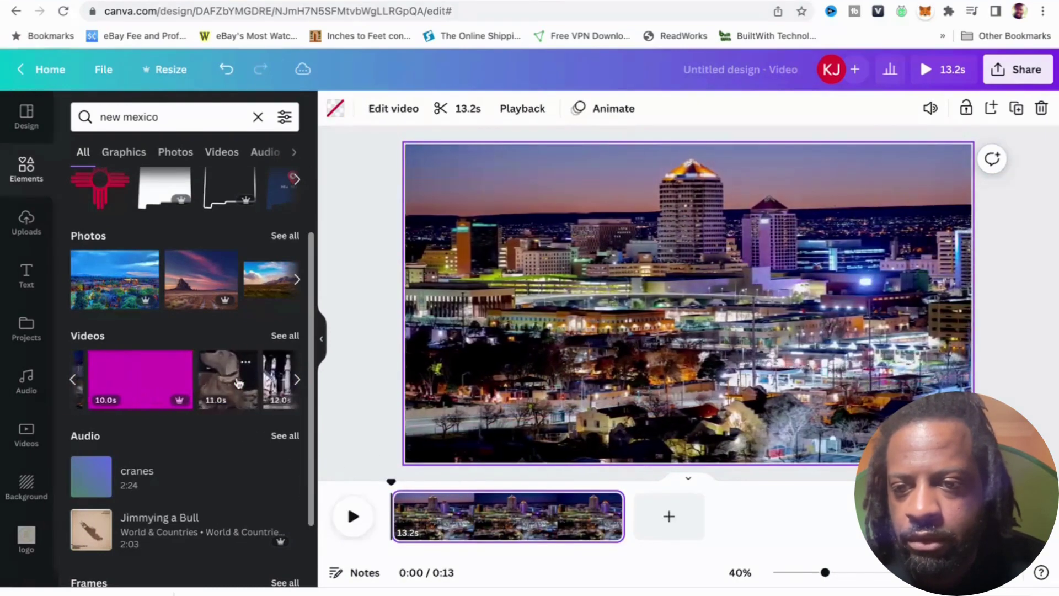
scroll(238, 383, right, 5)
click(227, 380)
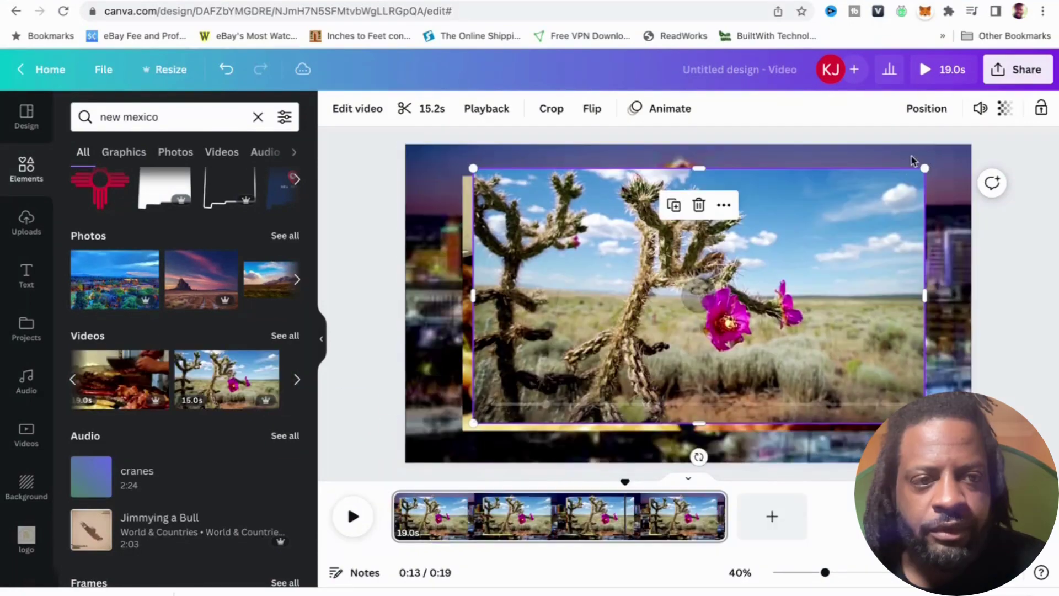
click(694, 207)
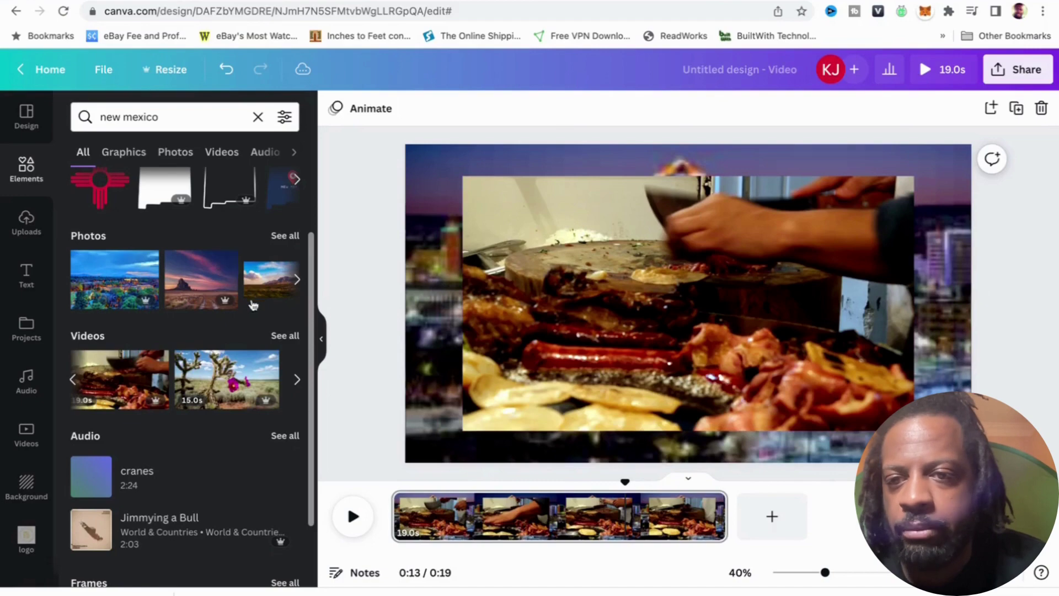
drag(243, 375, 781, 545)
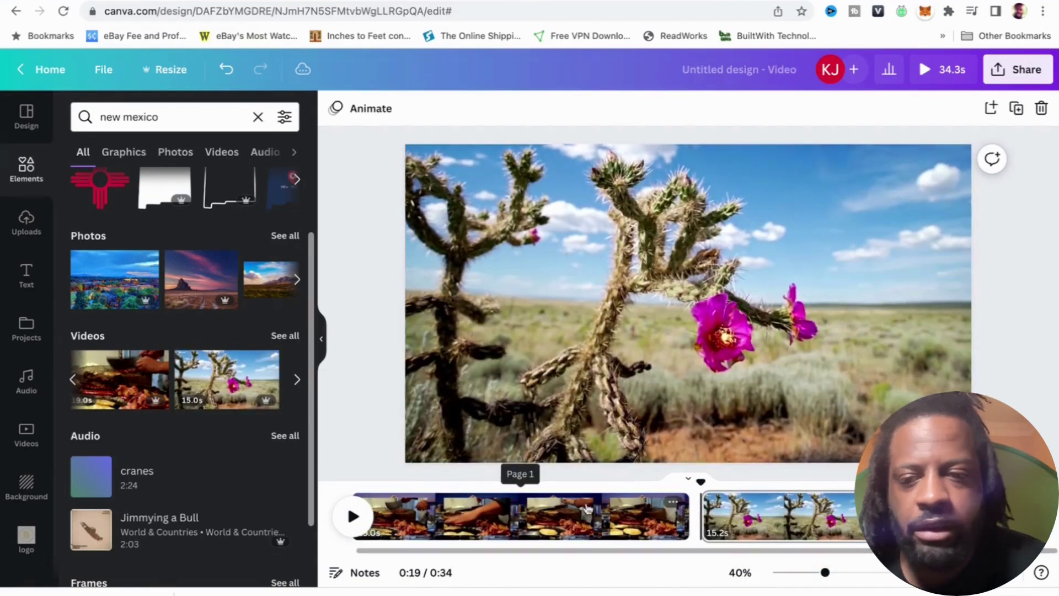
Step: Add the New Mexico photo of a tree-filled city at dusk as a new page after the cactus clip
click(297, 279)
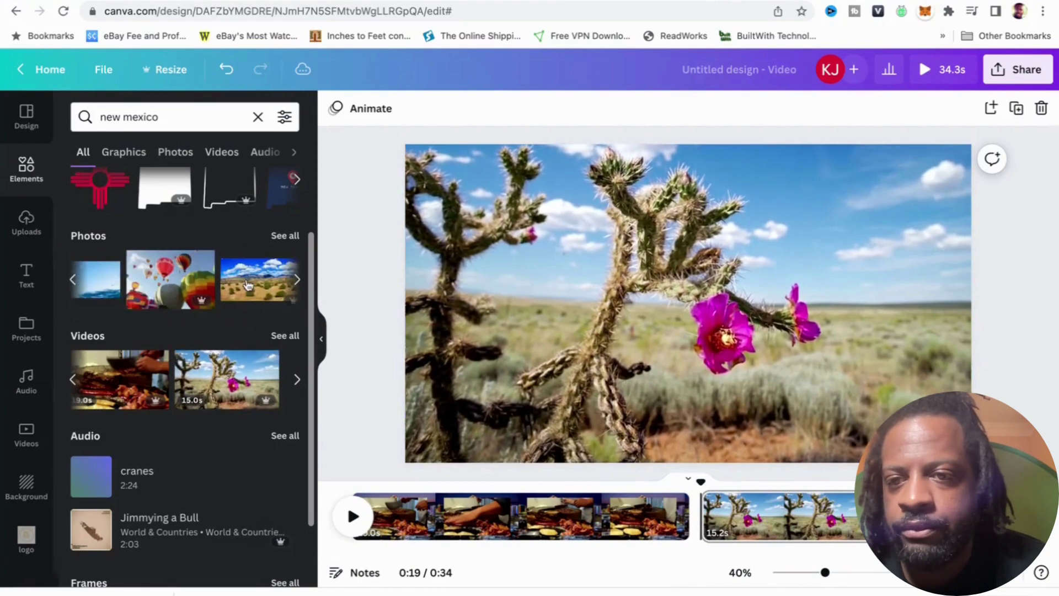
click(291, 265)
click(252, 237)
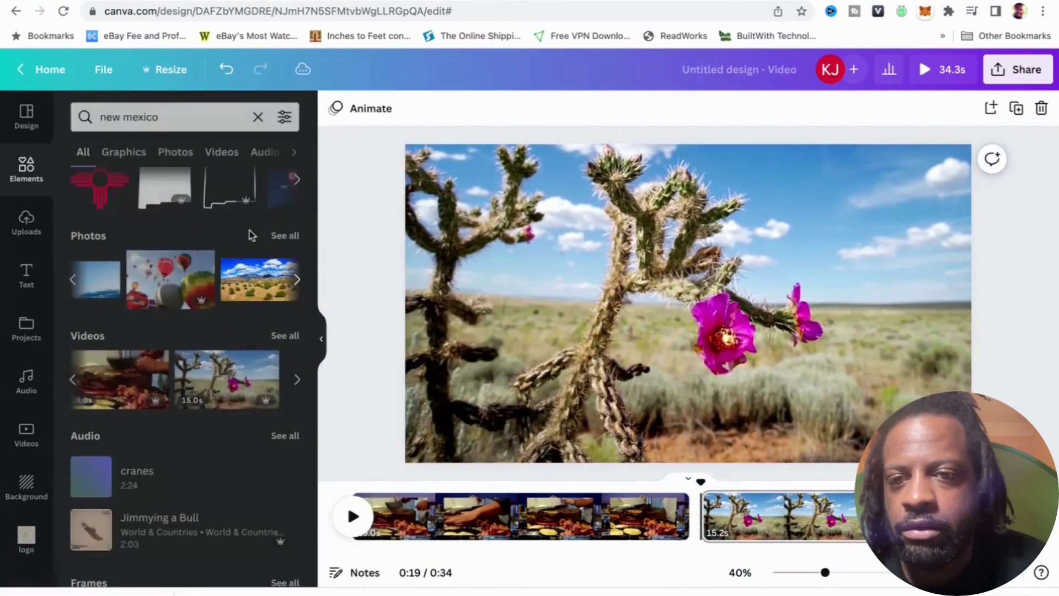
click(73, 279)
drag(118, 277, 938, 516)
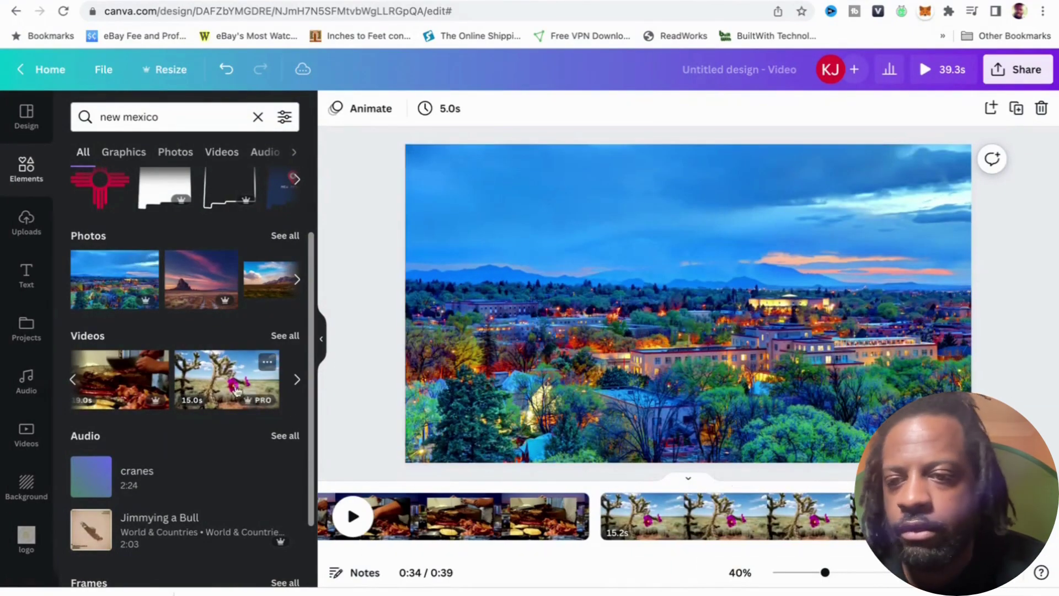
Step: Browse all New Mexico video results and add the 10-second desert yucca clip as a new page at the end
scroll(194, 393, down, 2)
click(284, 279)
drag(243, 232, 1051, 553)
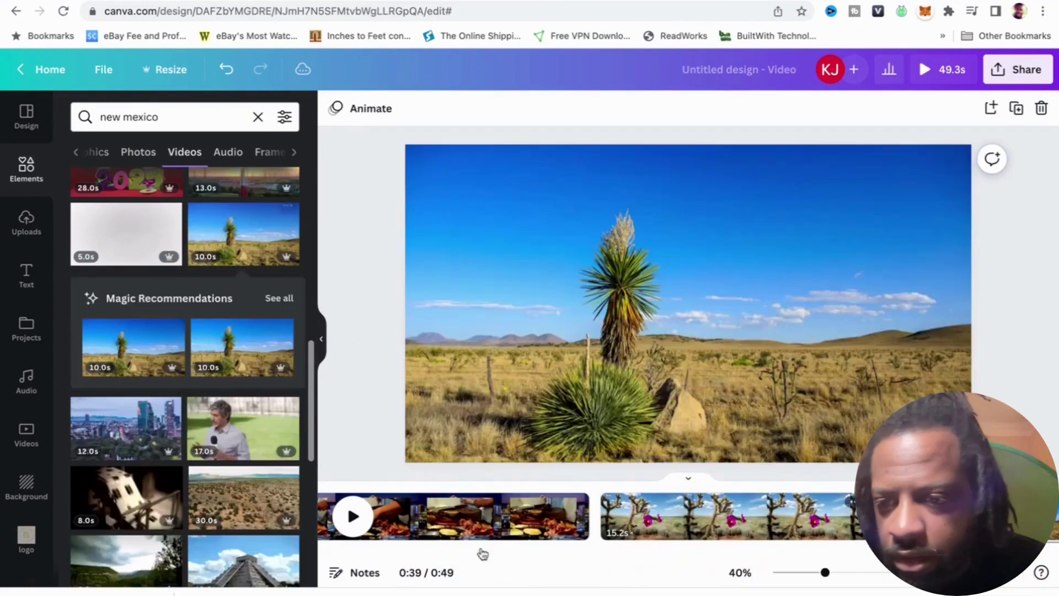
scroll(200, 419, down, 3)
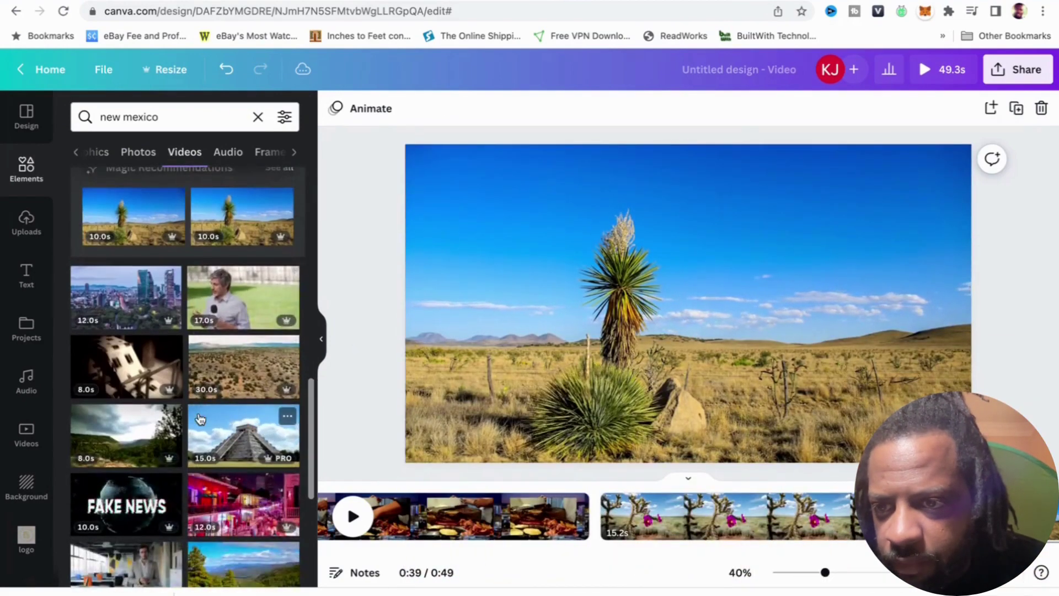
Step: Add the 12-second high-rise city skyline video as a new page at the end
drag(147, 293, 774, 514)
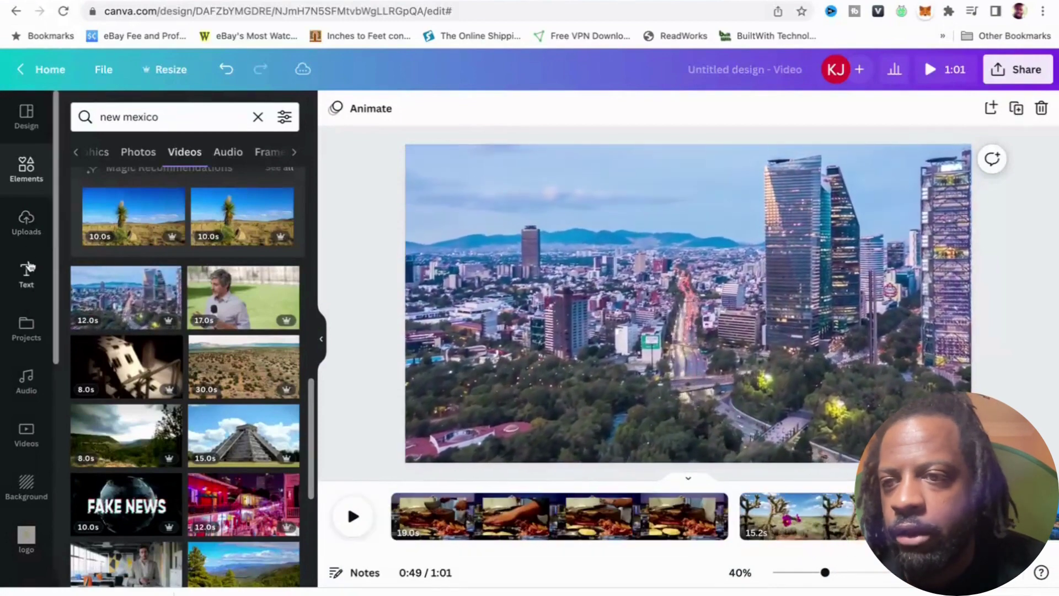
Step: Add the uploaded audio new mexo video.mp3 once, undoing the duplicate, and move the track to start at 0.0s on the first page
click(27, 221)
click(178, 279)
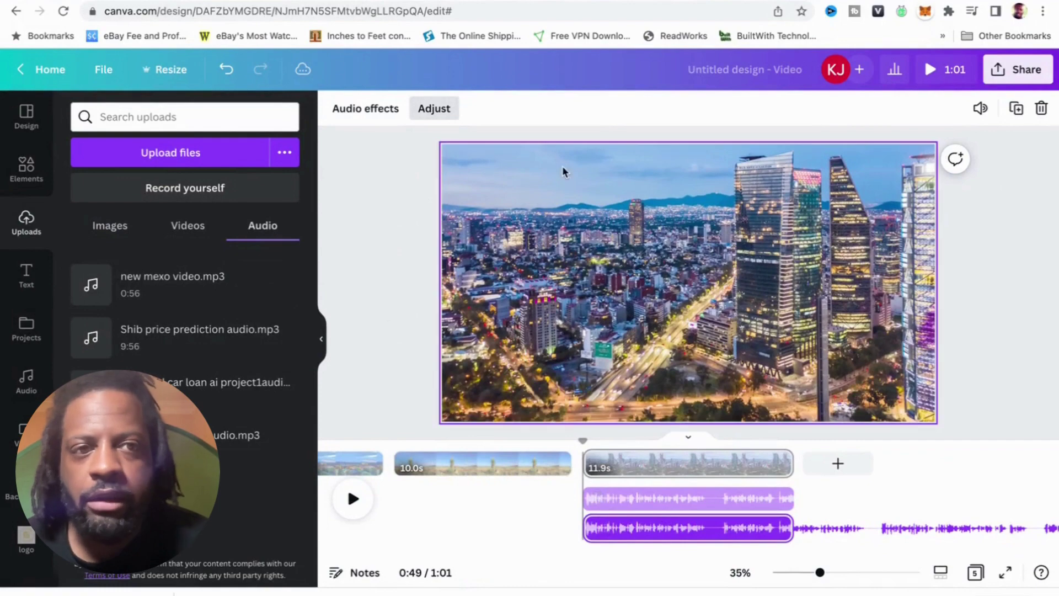
click(223, 70)
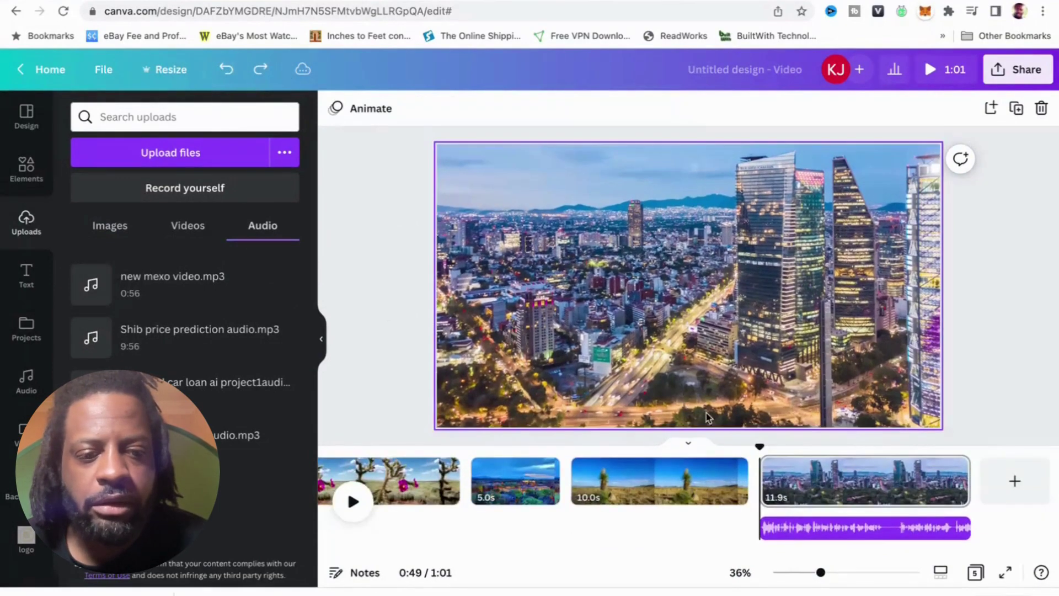
drag(762, 528, 467, 528)
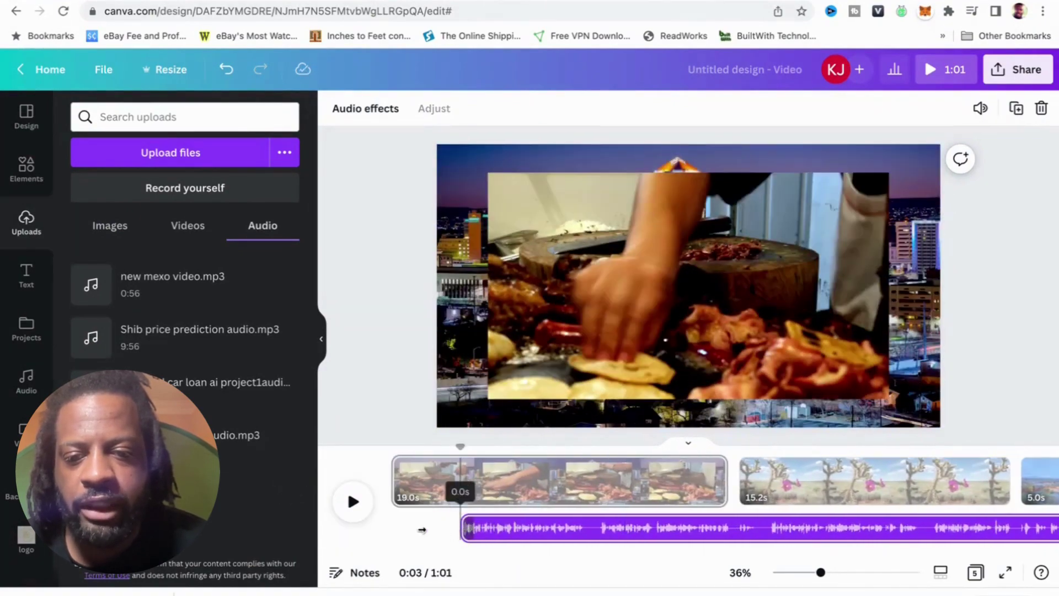
drag(513, 534, 445, 533)
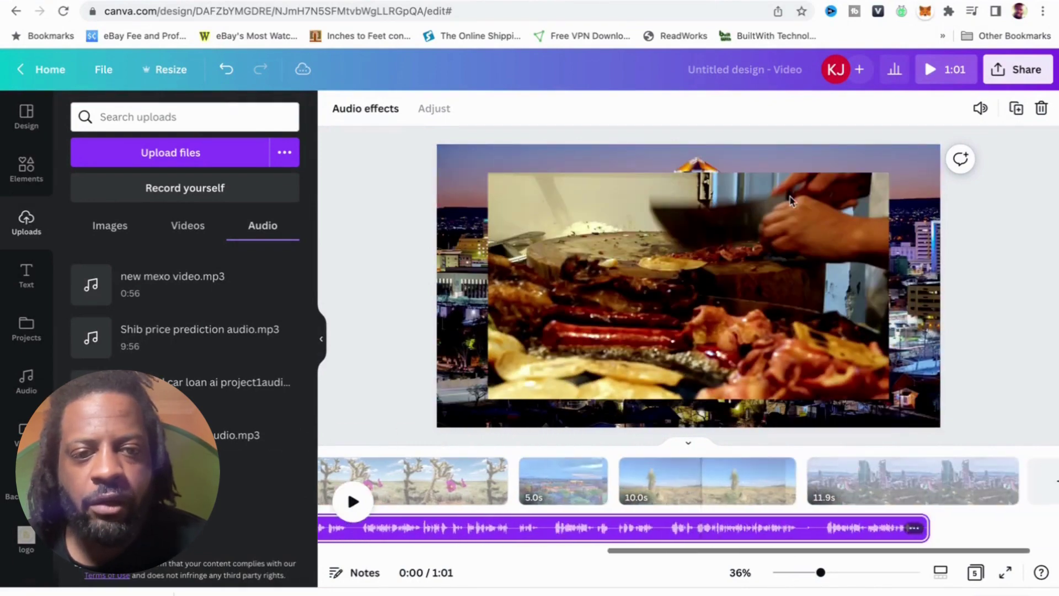
Step: Delete the food-chopping clip that overlays the night skyline on the first page
click(773, 239)
key(Delete)
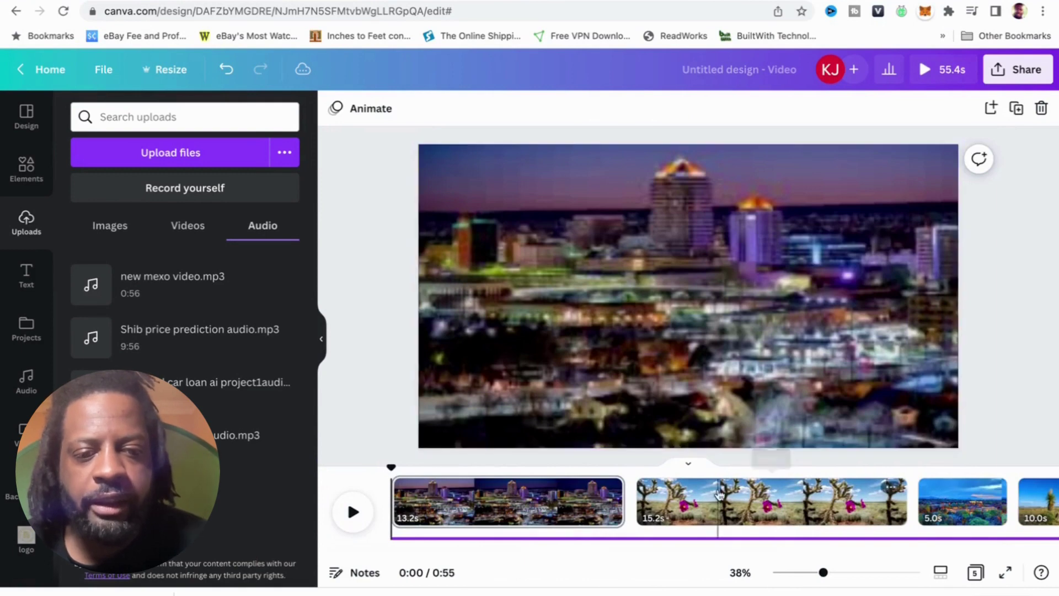
scroll(720, 495, right, 5)
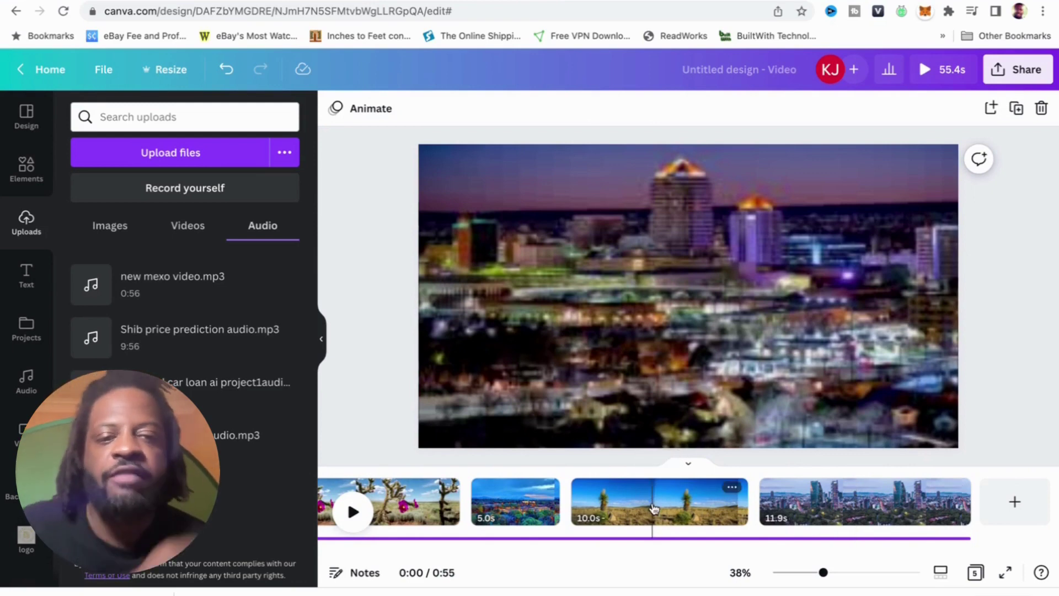
drag(800, 486, 554, 509)
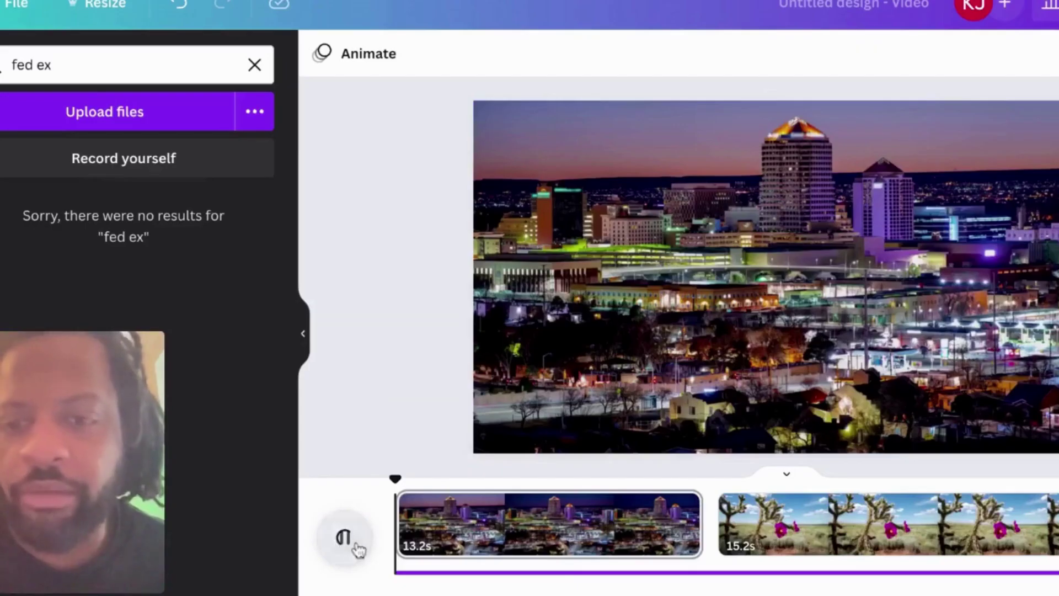
Step: Play the assembled video from the first page to check the footage against the voice-over
click(358, 549)
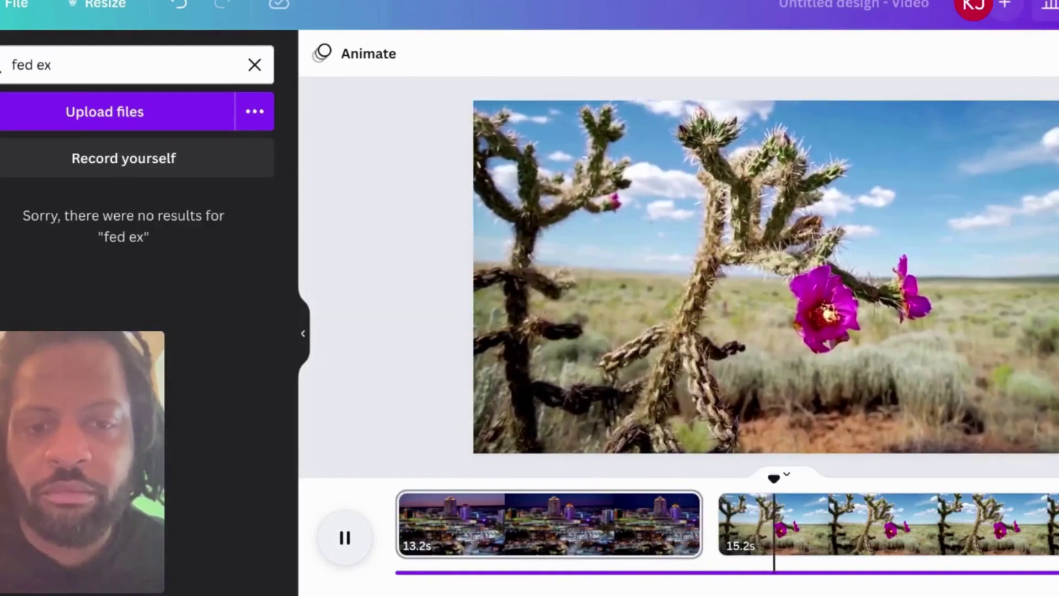
key(space)
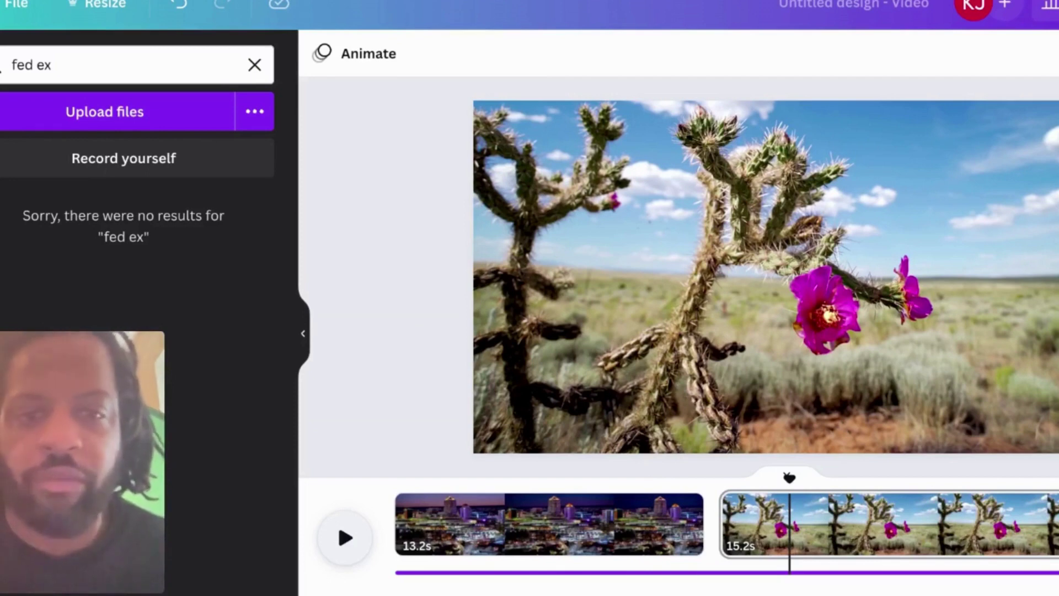
click(344, 538)
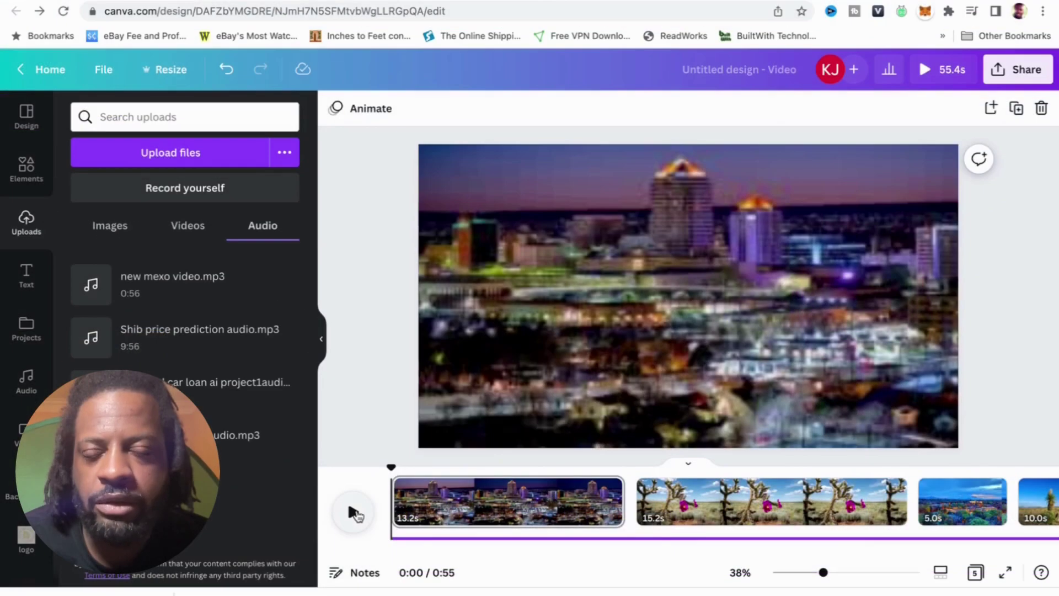
click(354, 512)
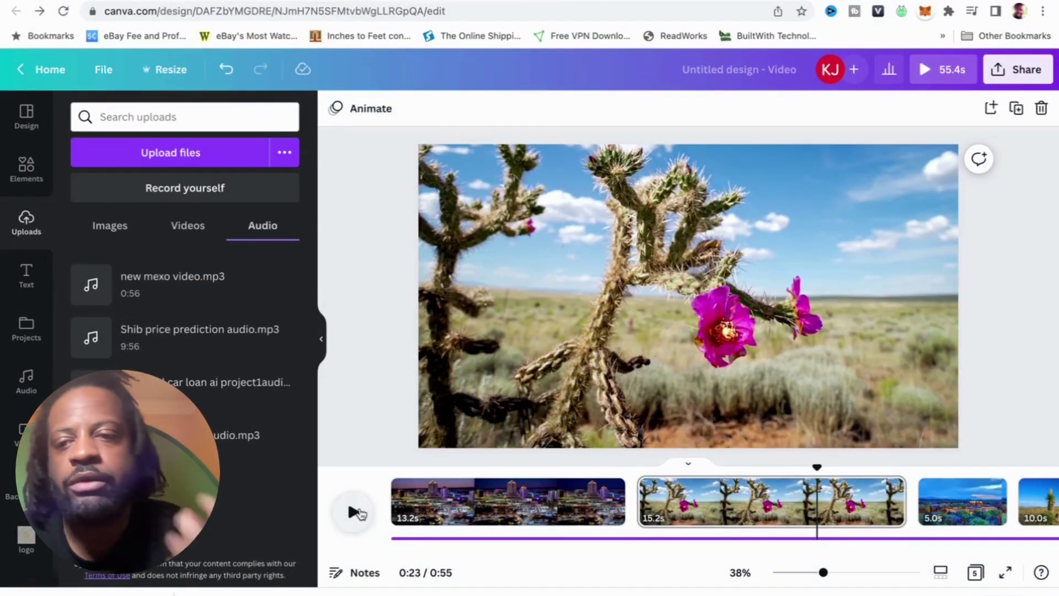
Step: Search the uploads and the elements for "fed ex" and look through the video results for a suitable clip
click(131, 116)
text(fed ex)
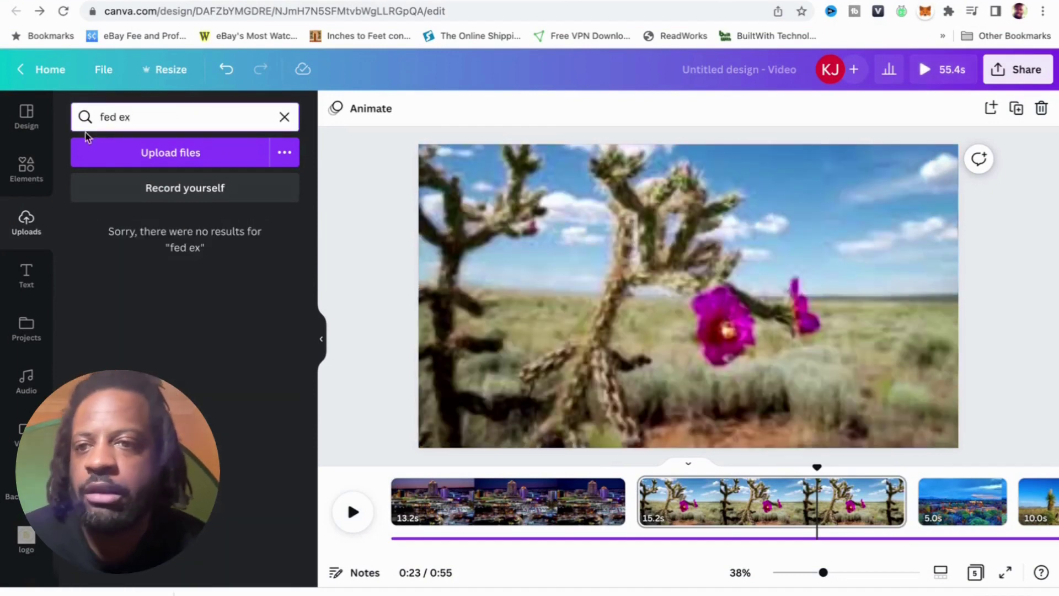
click(42, 165)
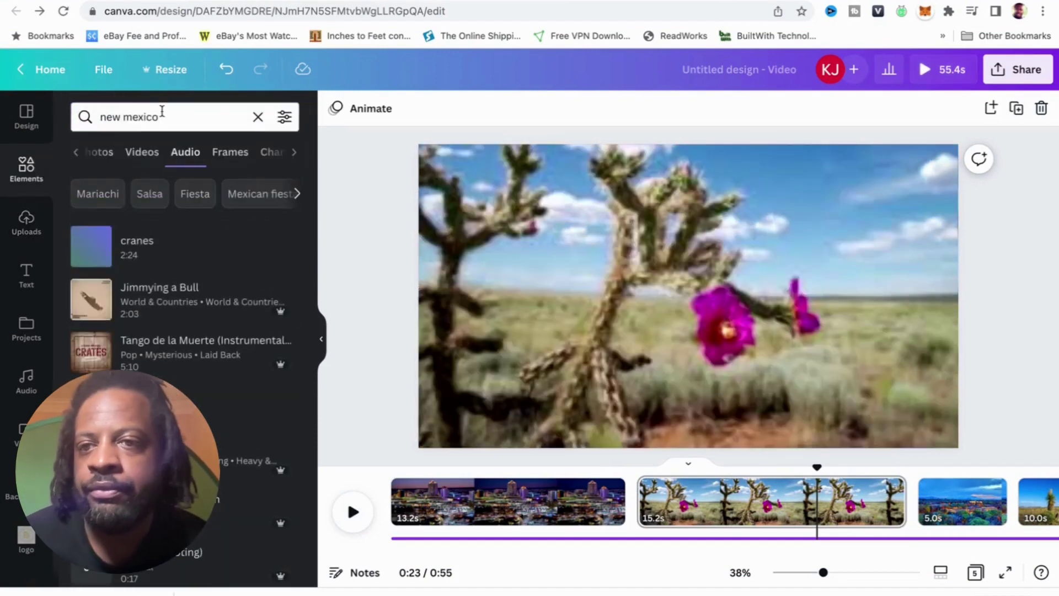
click(161, 115)
text(fed ex)
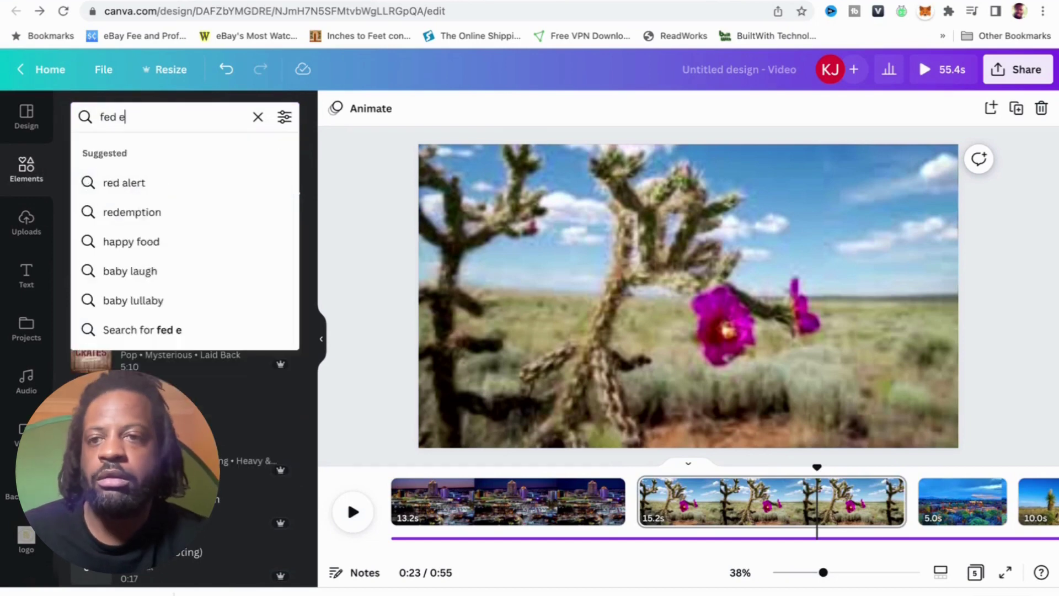
key(Return)
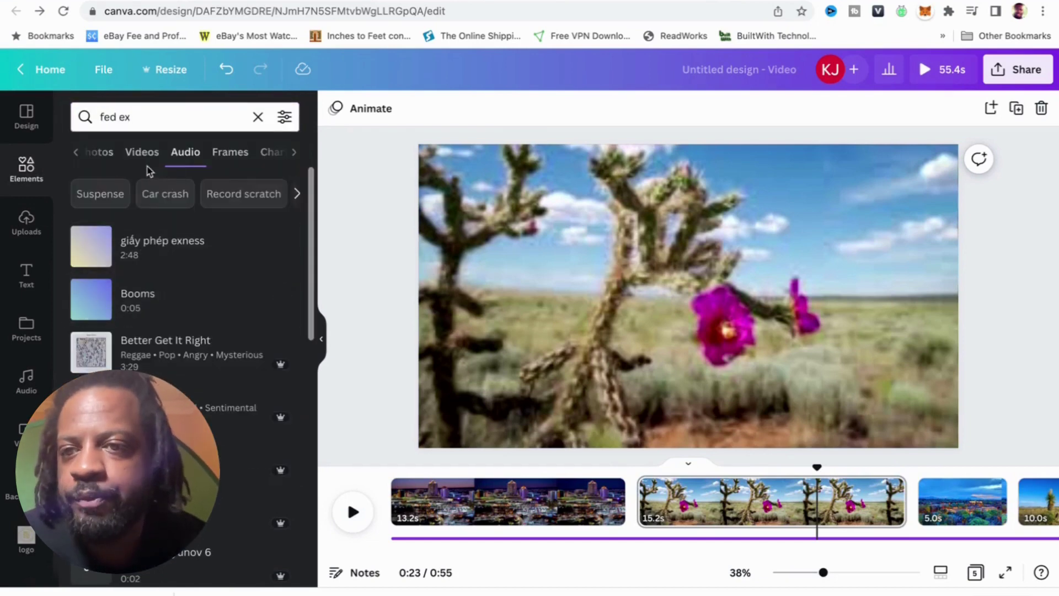
click(138, 154)
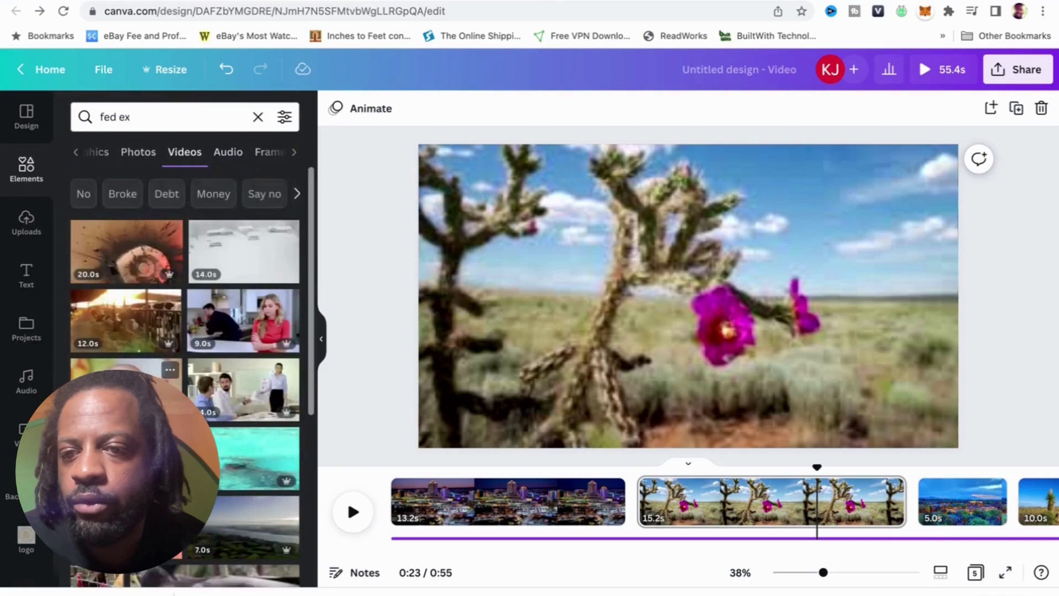
scroll(185, 375, down, 10)
scroll(185, 375, down, 3)
scroll(185, 375, up, 12)
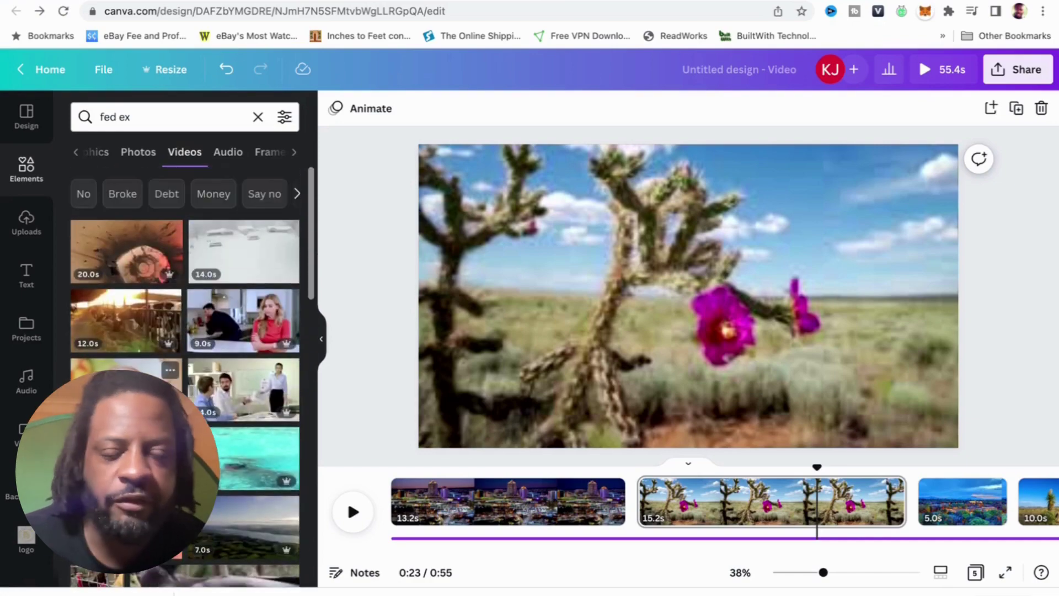
scroll(185, 375, down, 10)
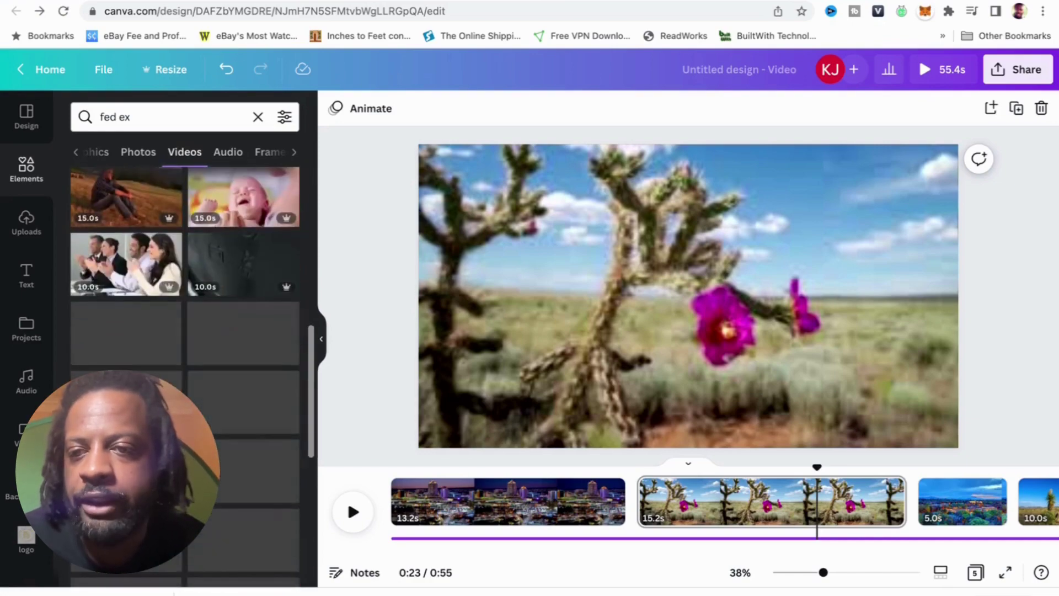
scroll(185, 376, down, 1)
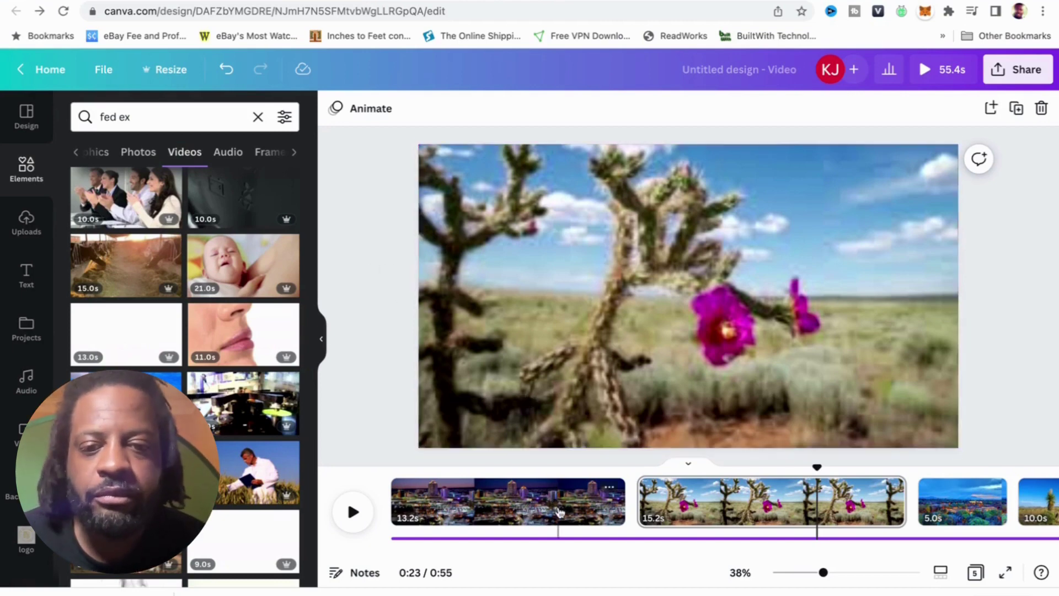
Step: Adjust the duration of the 5-second city photo page
scroll(555, 516, right, 5)
scroll(555, 516, right, 1)
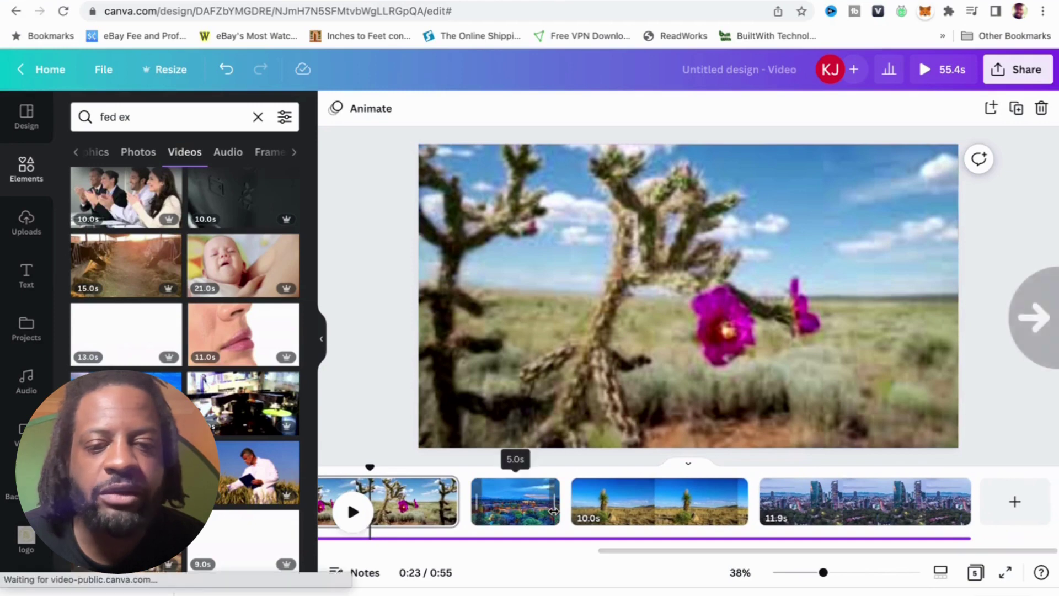